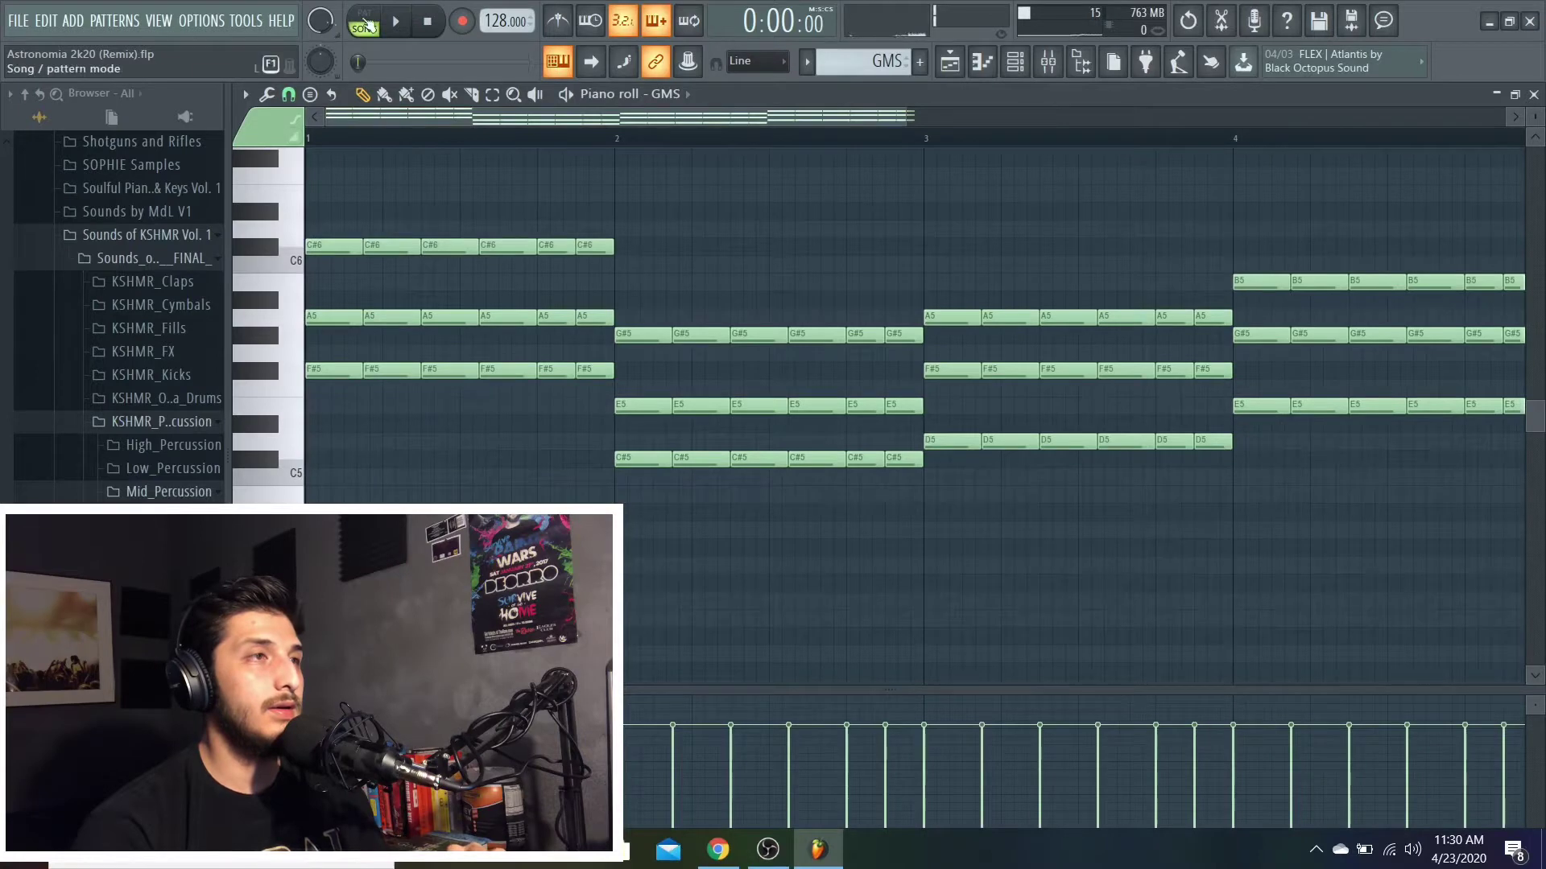
Play the GMS chord pattern in pattern mode with all four bars in view, and close the piano roll.
left_click(365, 24)
left_click(398, 22)
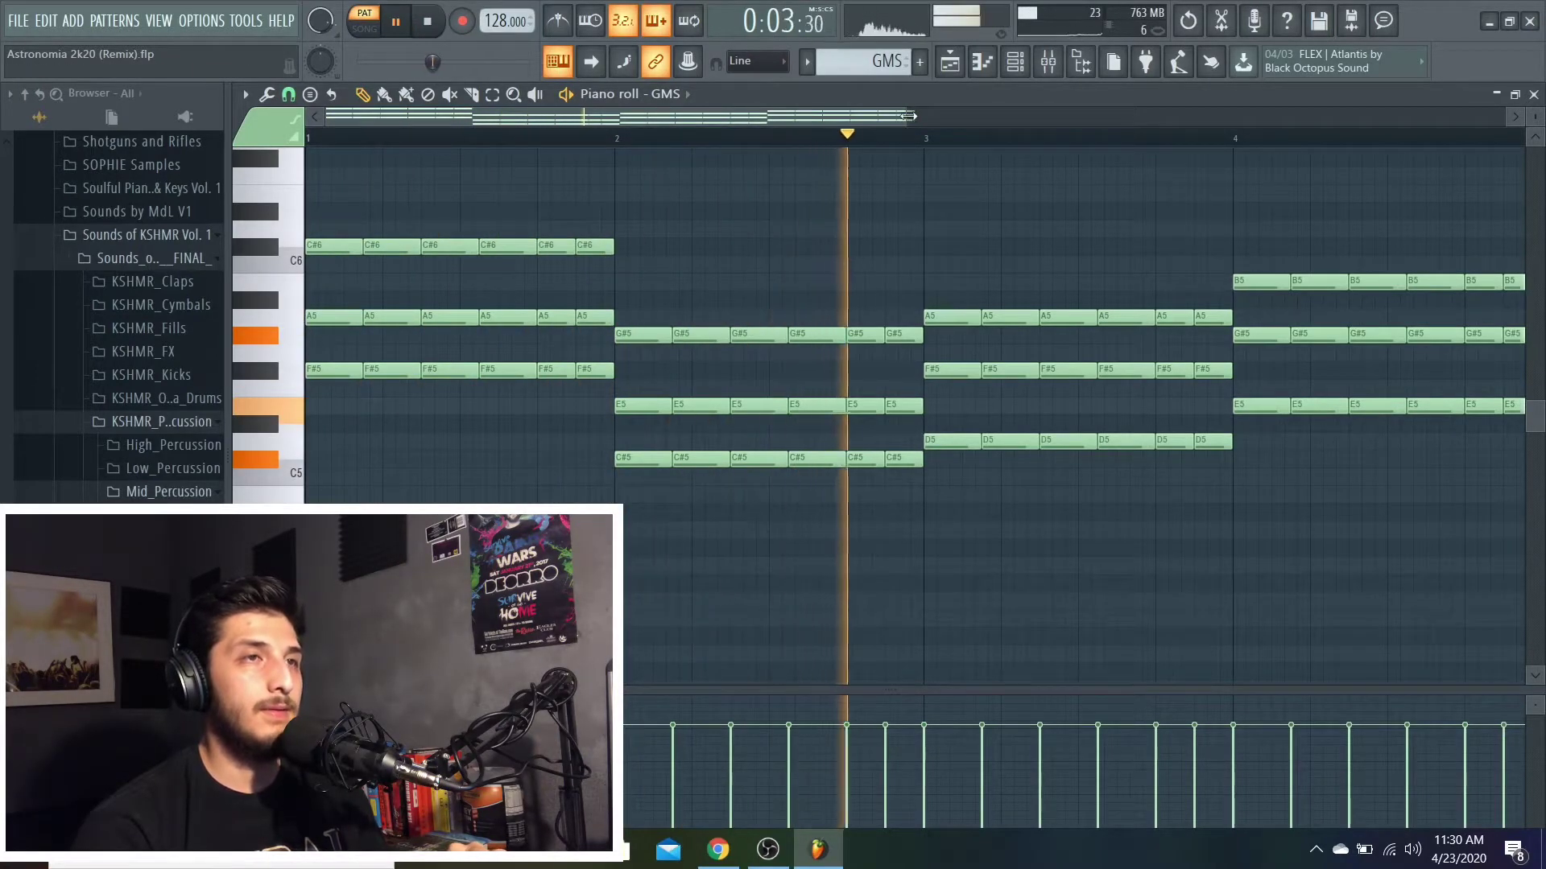
left_click_drag(908, 116, 1166, 114)
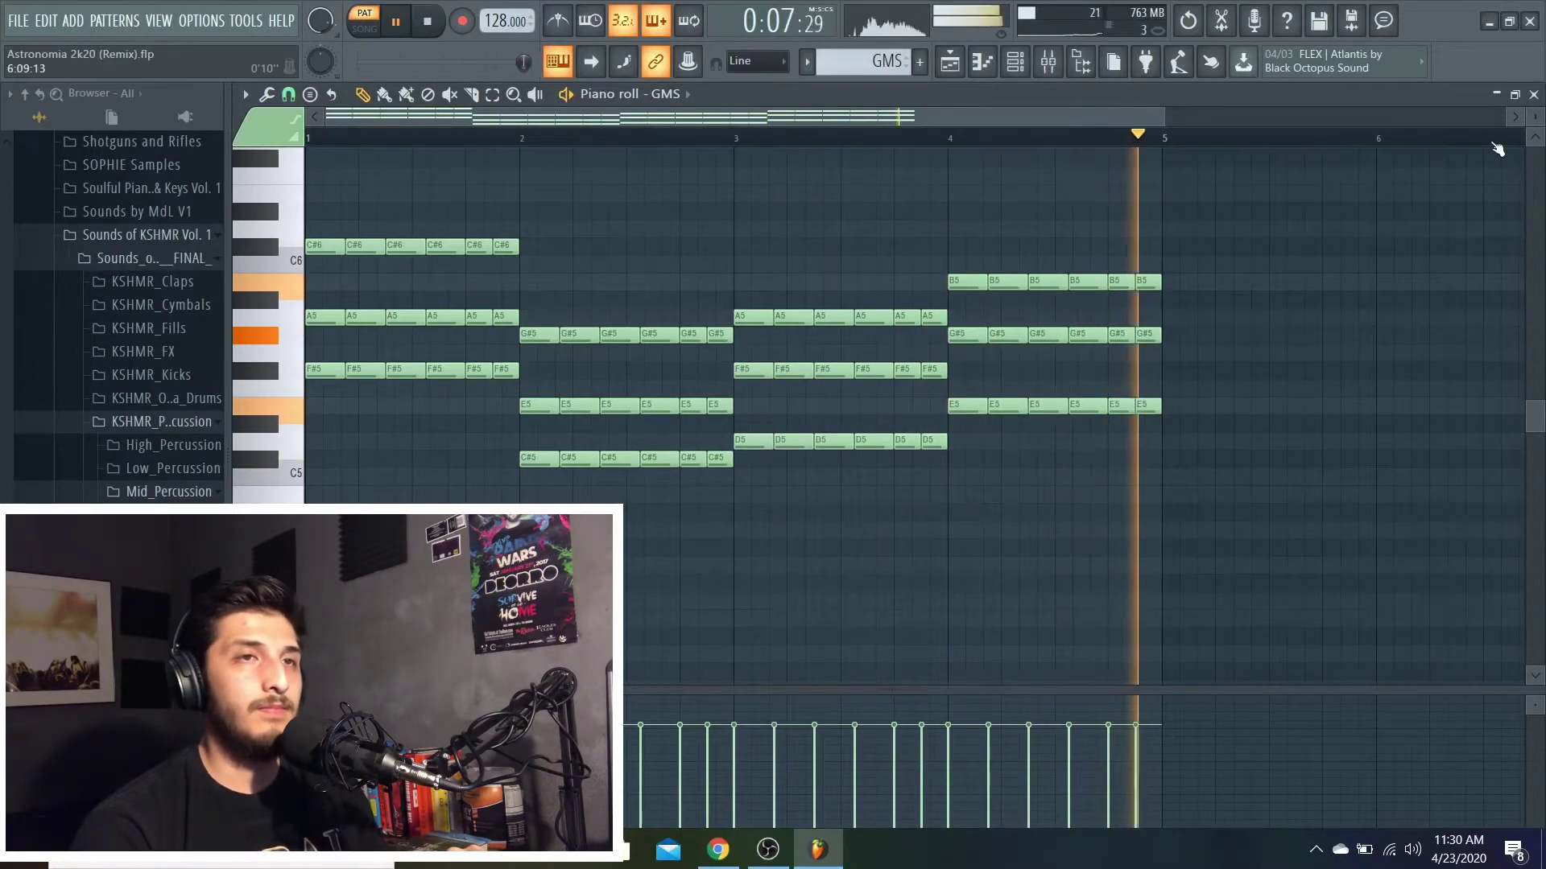
key("space")
left_click(1533, 94)
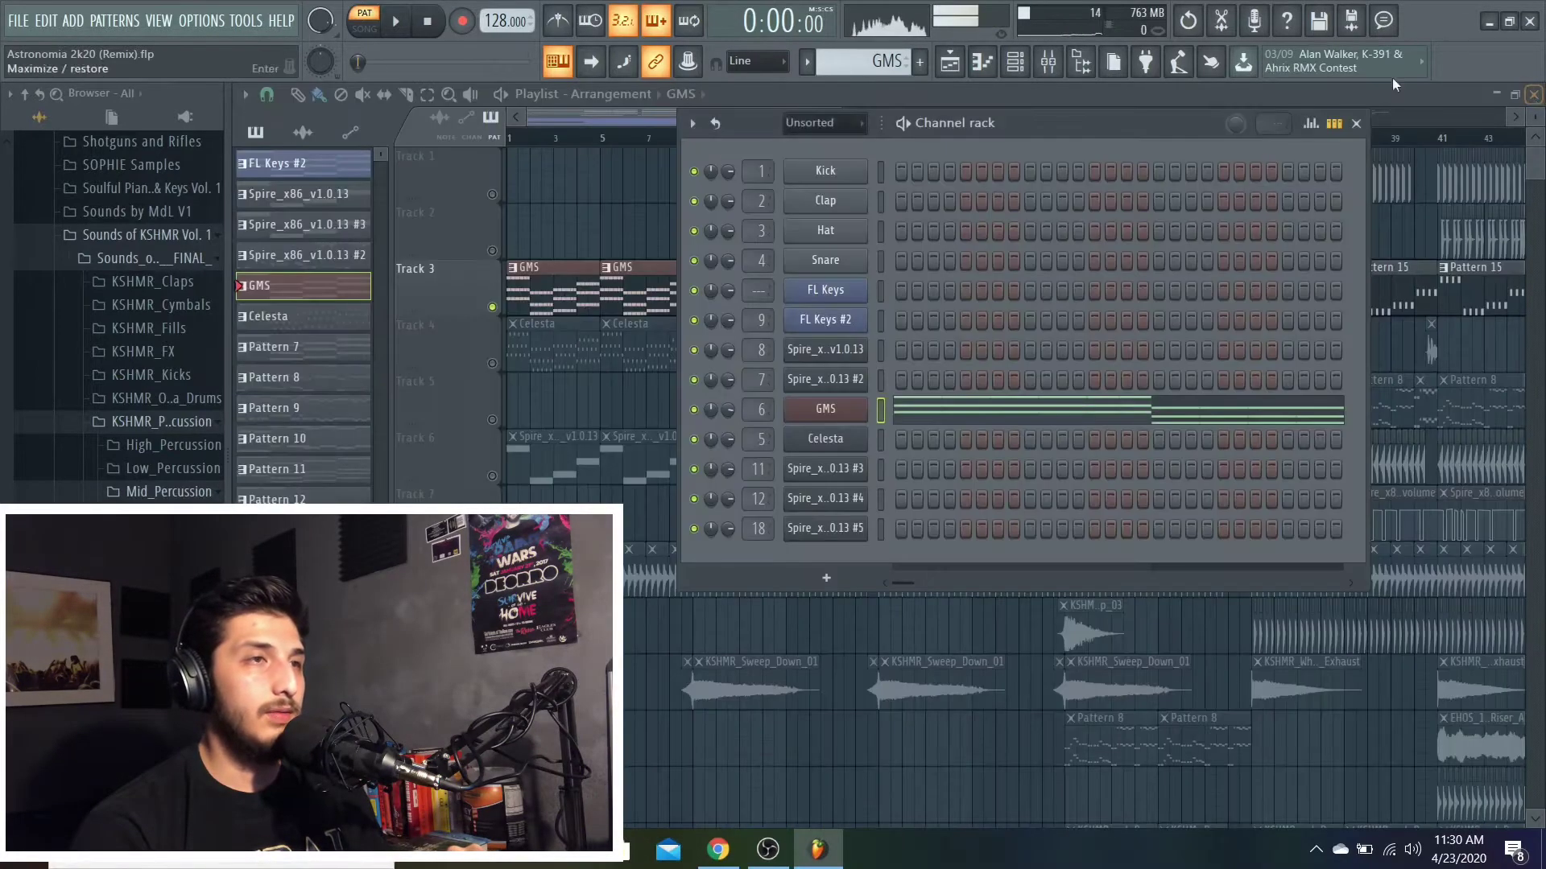
Browse the patterns from GMS through Celesta to Pattern 8, checking their channels in the channel rack.
key("F6")
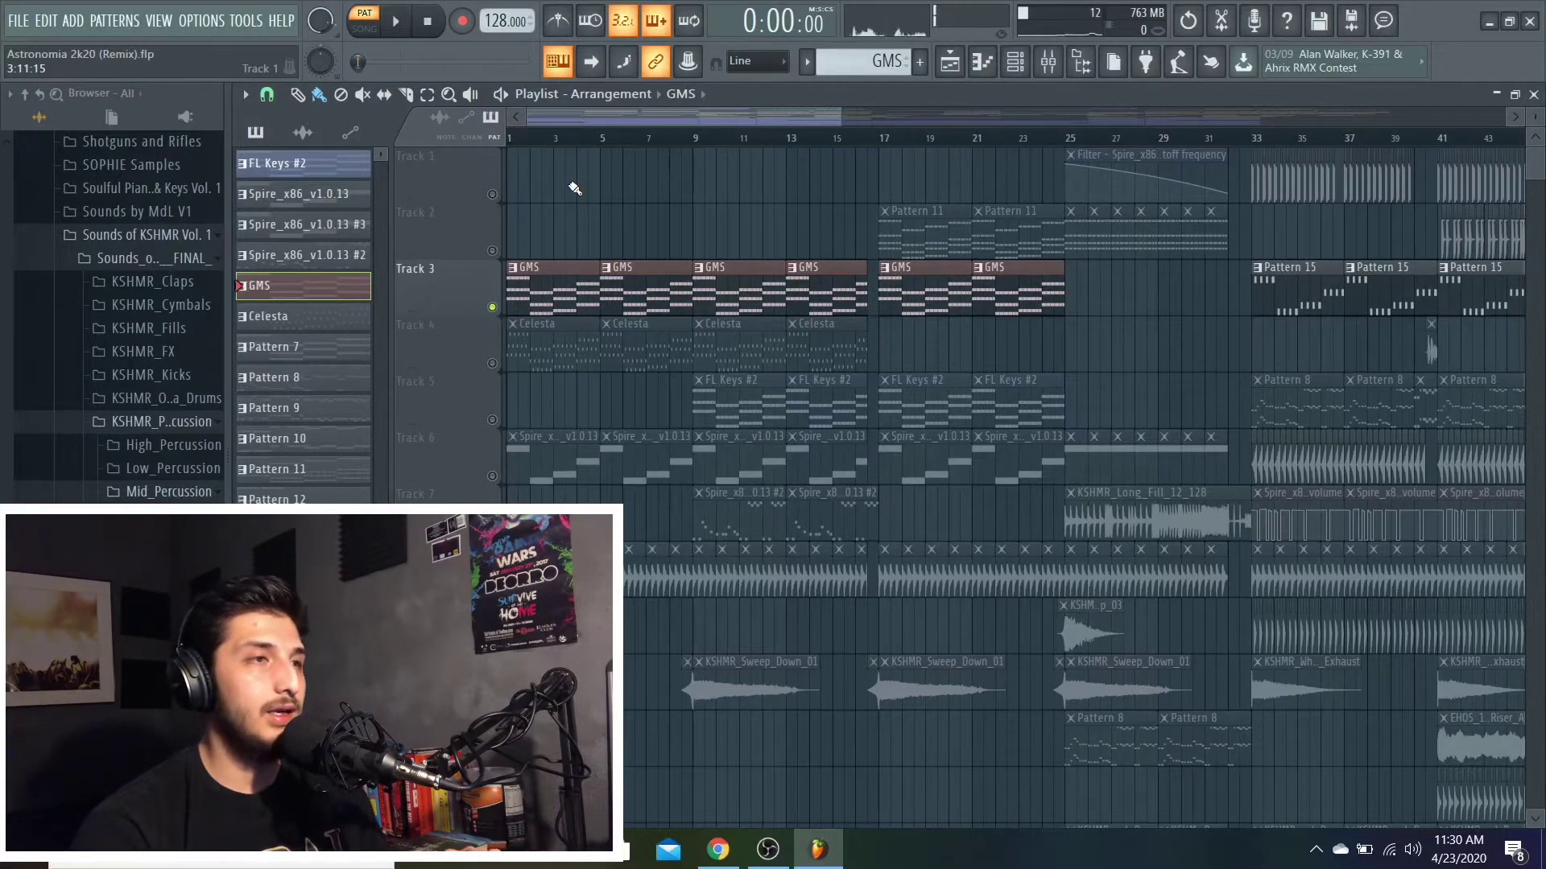
left_click(1015, 62)
scroll(877, 60, "down", 1)
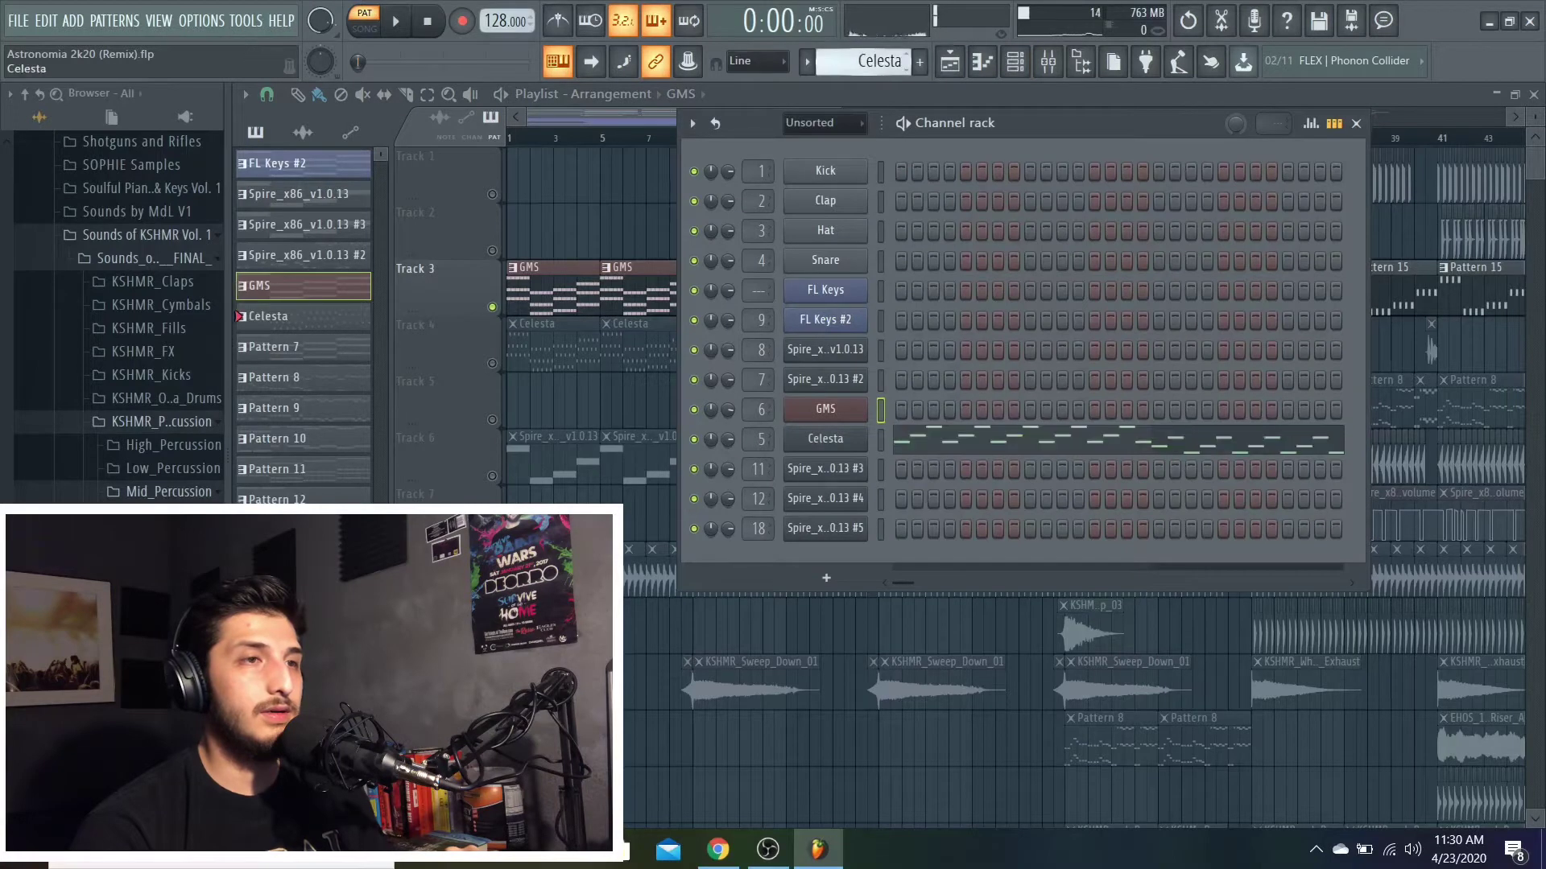
scroll(877, 61, "down", 1)
scroll(898, 58, "down", 1)
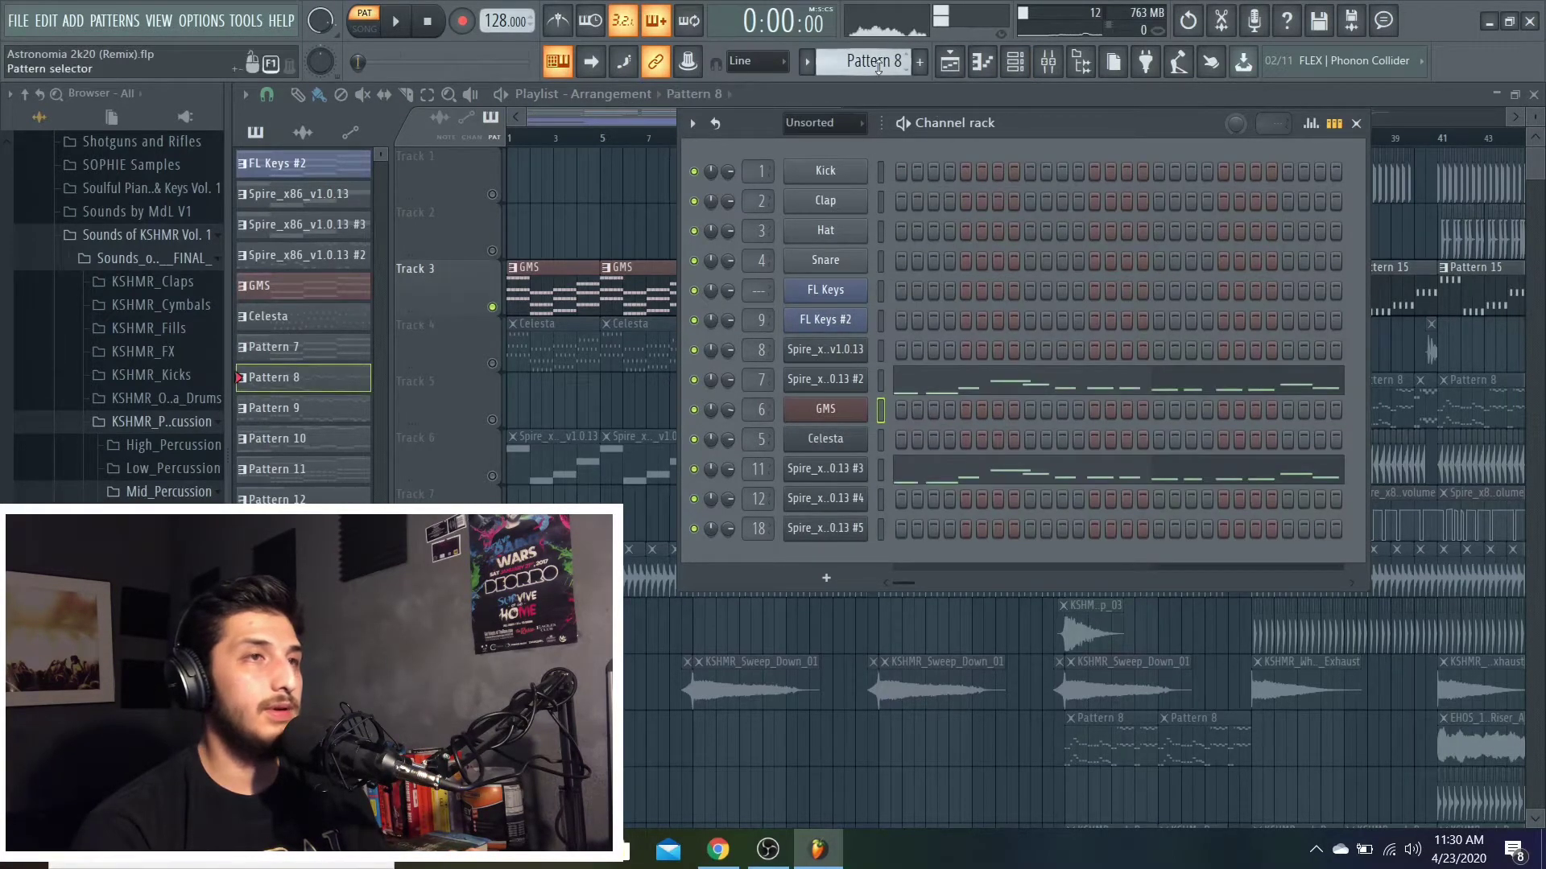
key("F6")
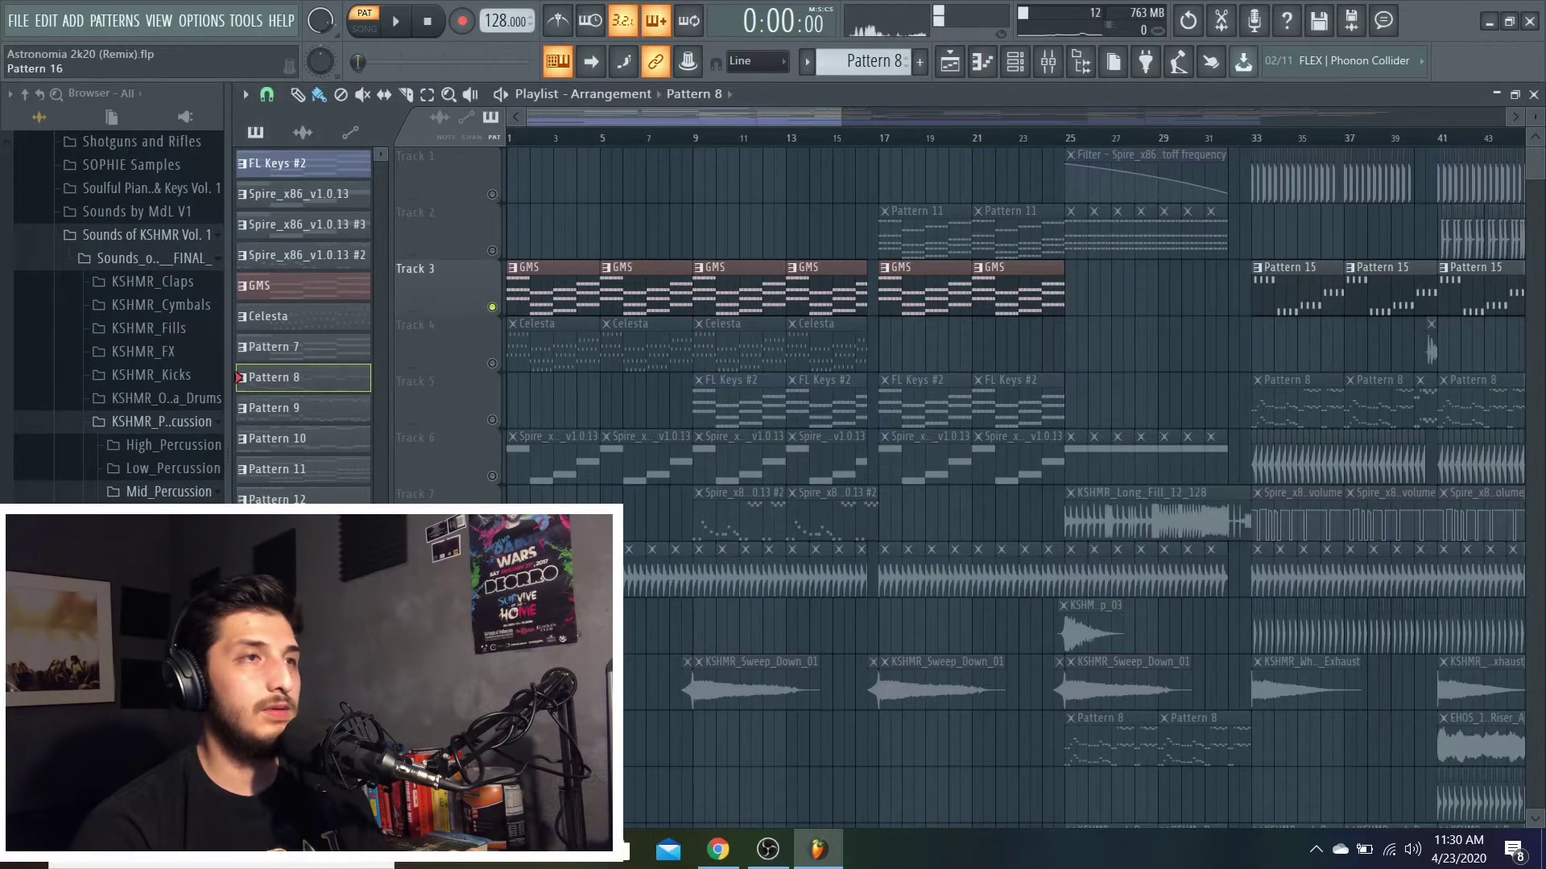
Open Pattern 16 from the clip at bar 51 on Track 4, play its GMS melody, and close the piano roll.
left_click_drag(673, 115, 974, 151)
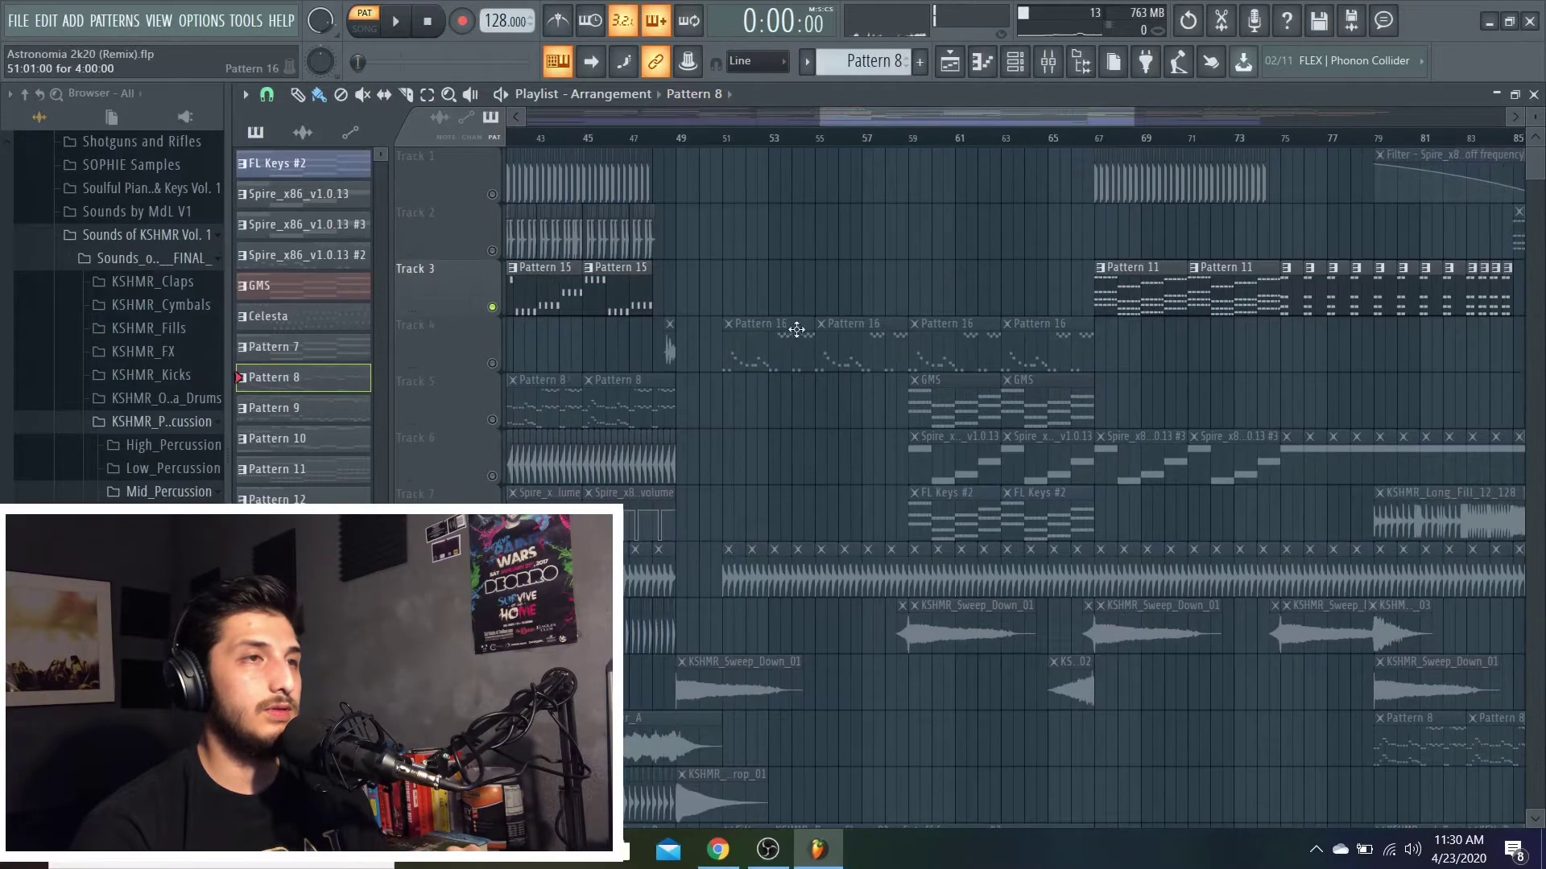
double_click(796, 329)
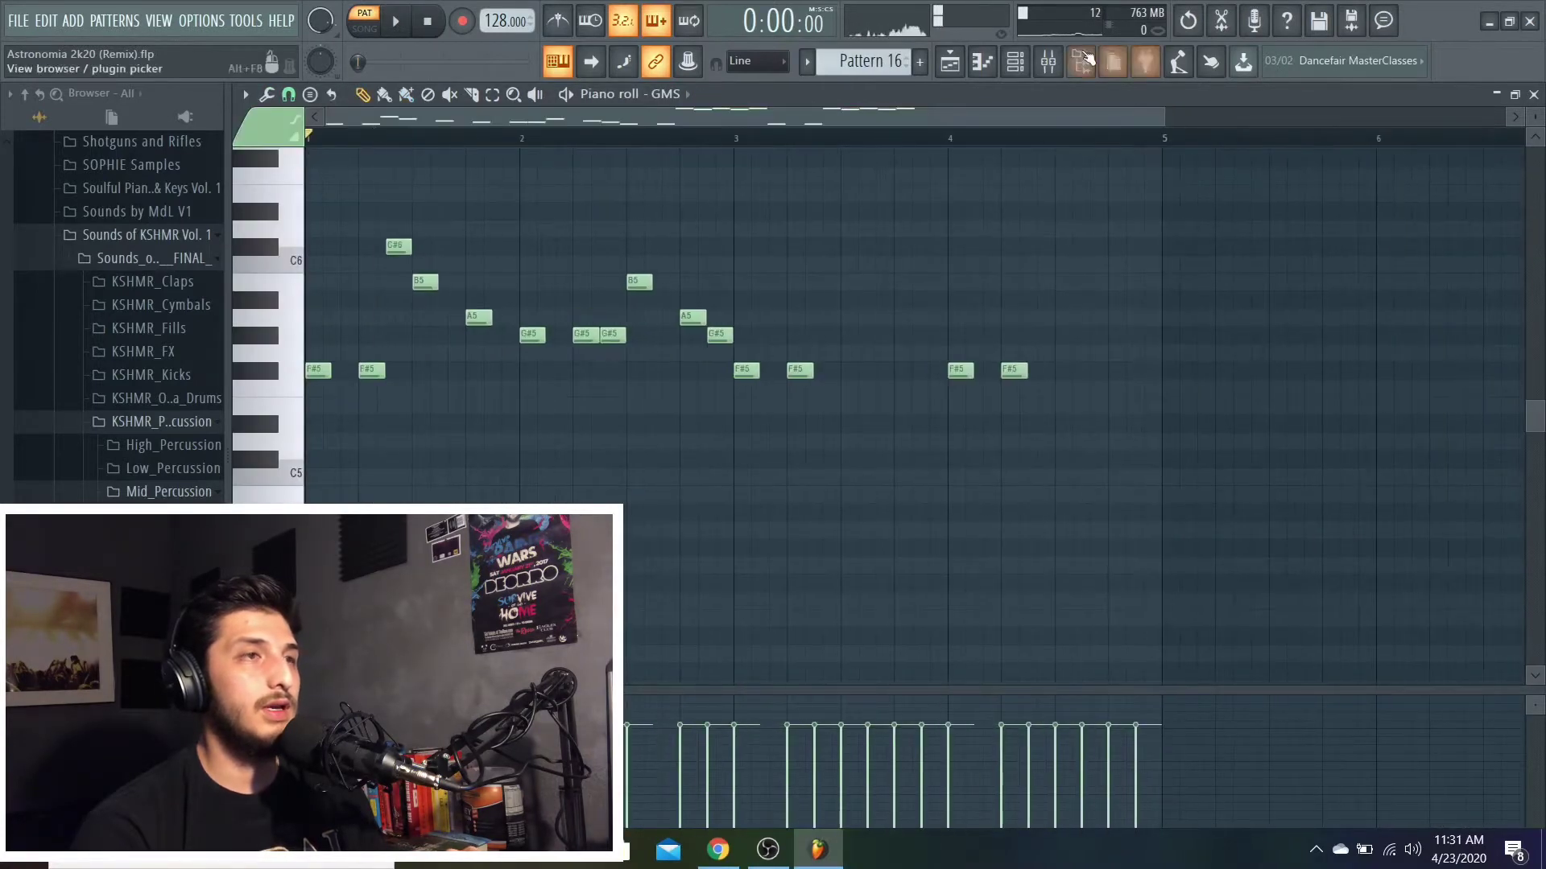
left_click(1082, 61)
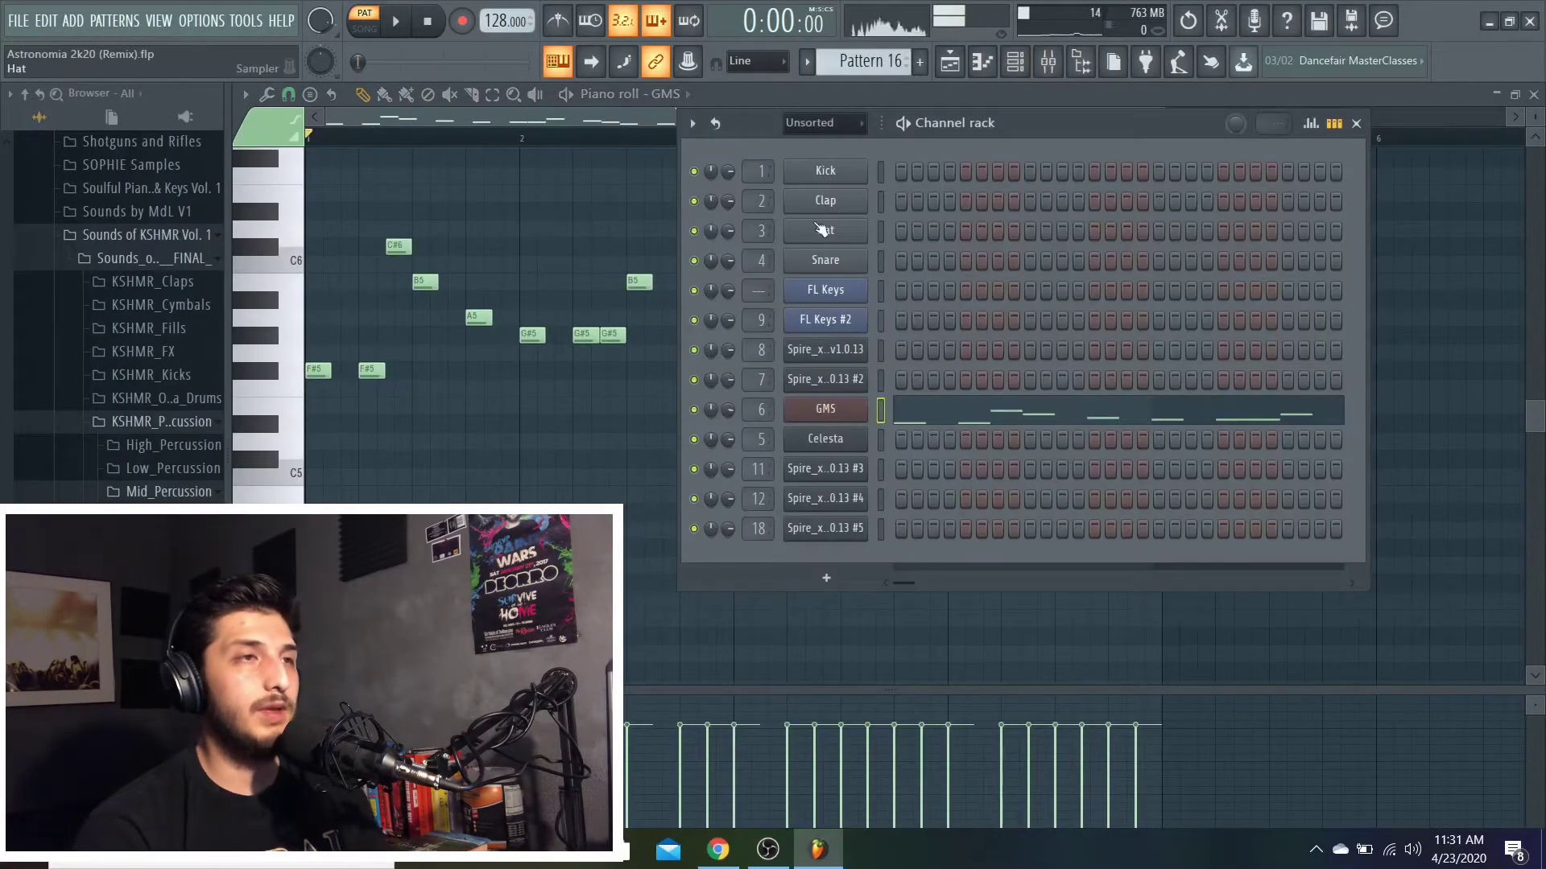
key("F6")
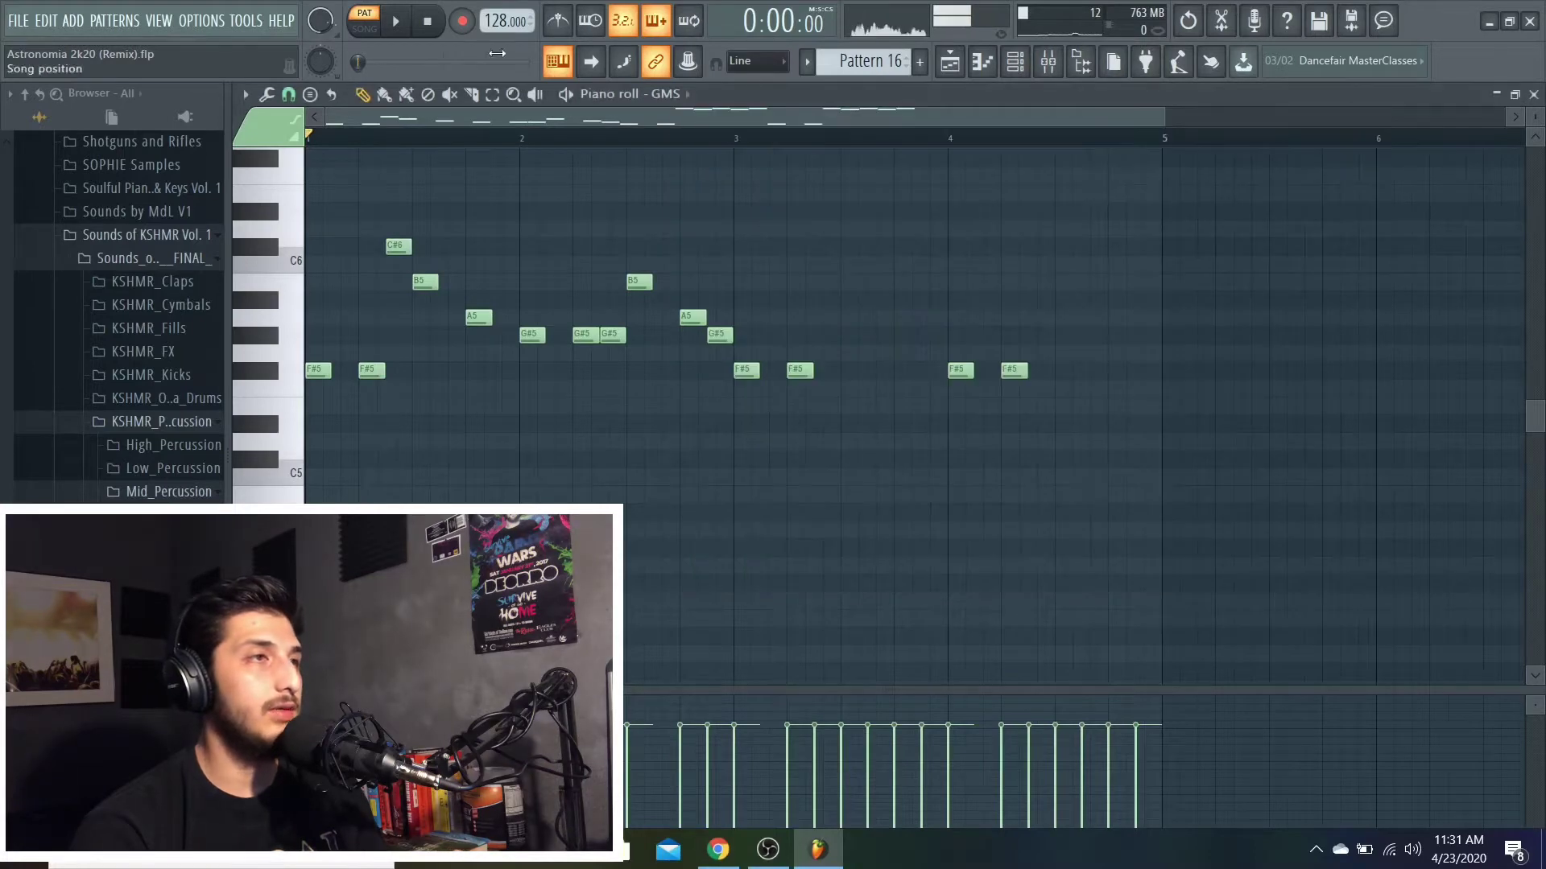
left_click(395, 24)
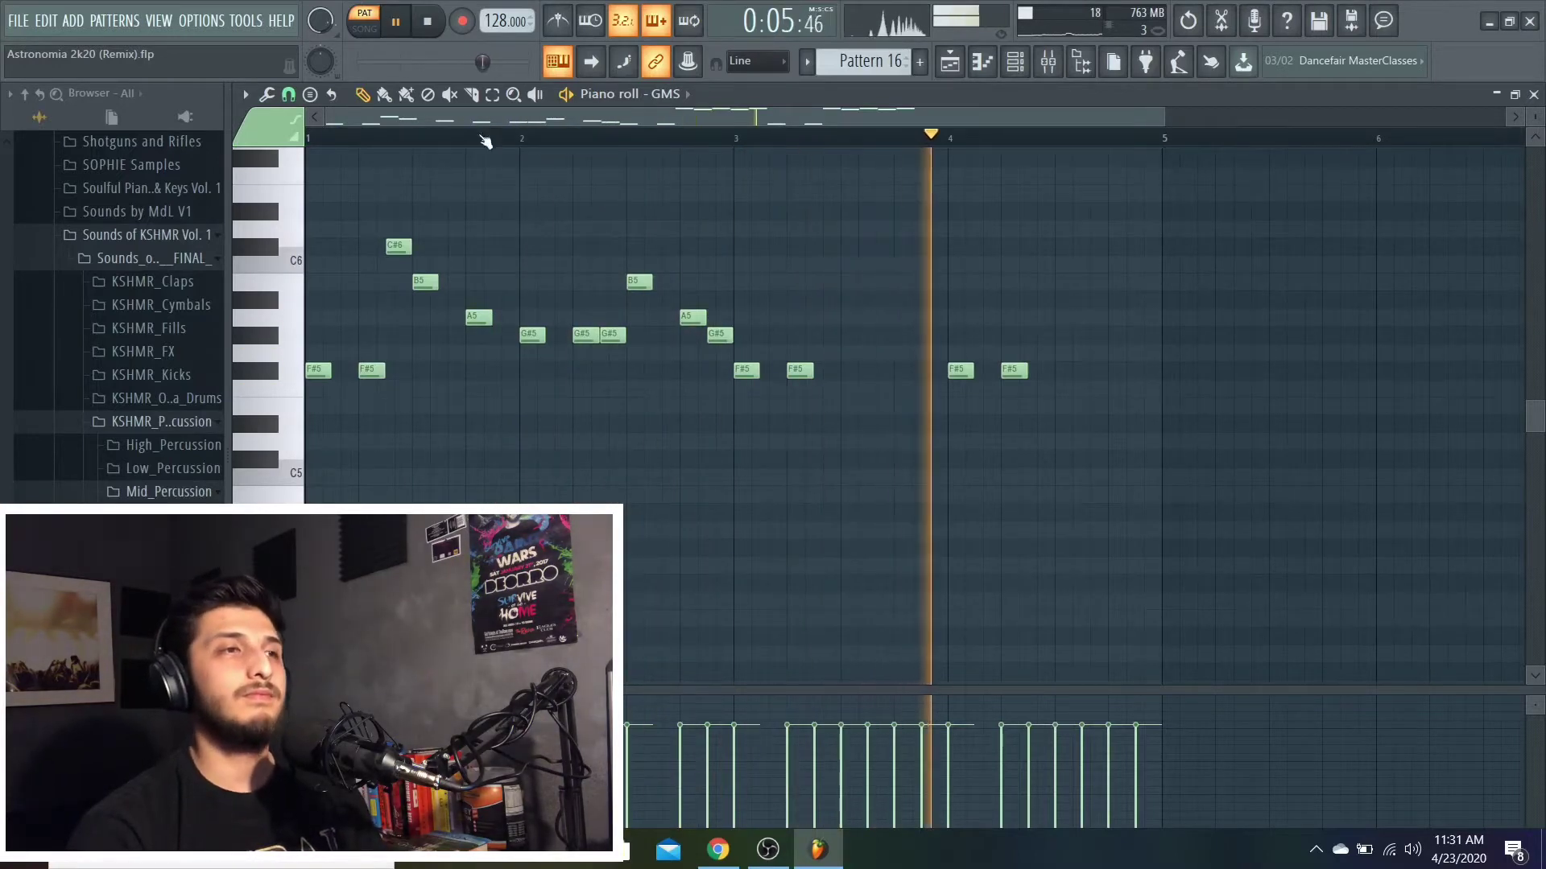
scroll(500, 157, "up", 3)
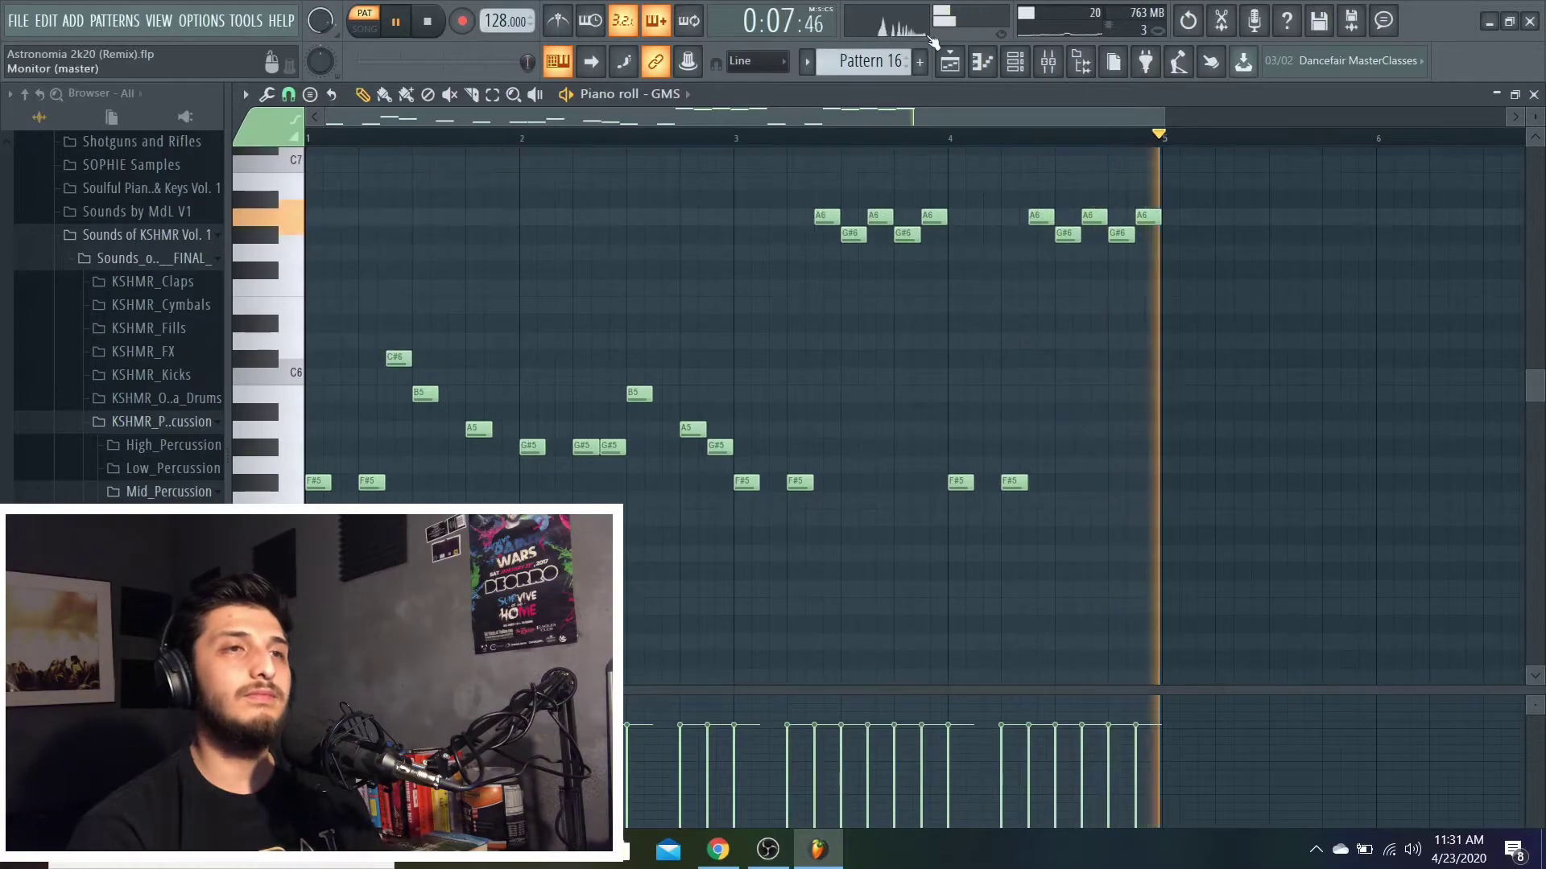
key("space")
left_click(1534, 95)
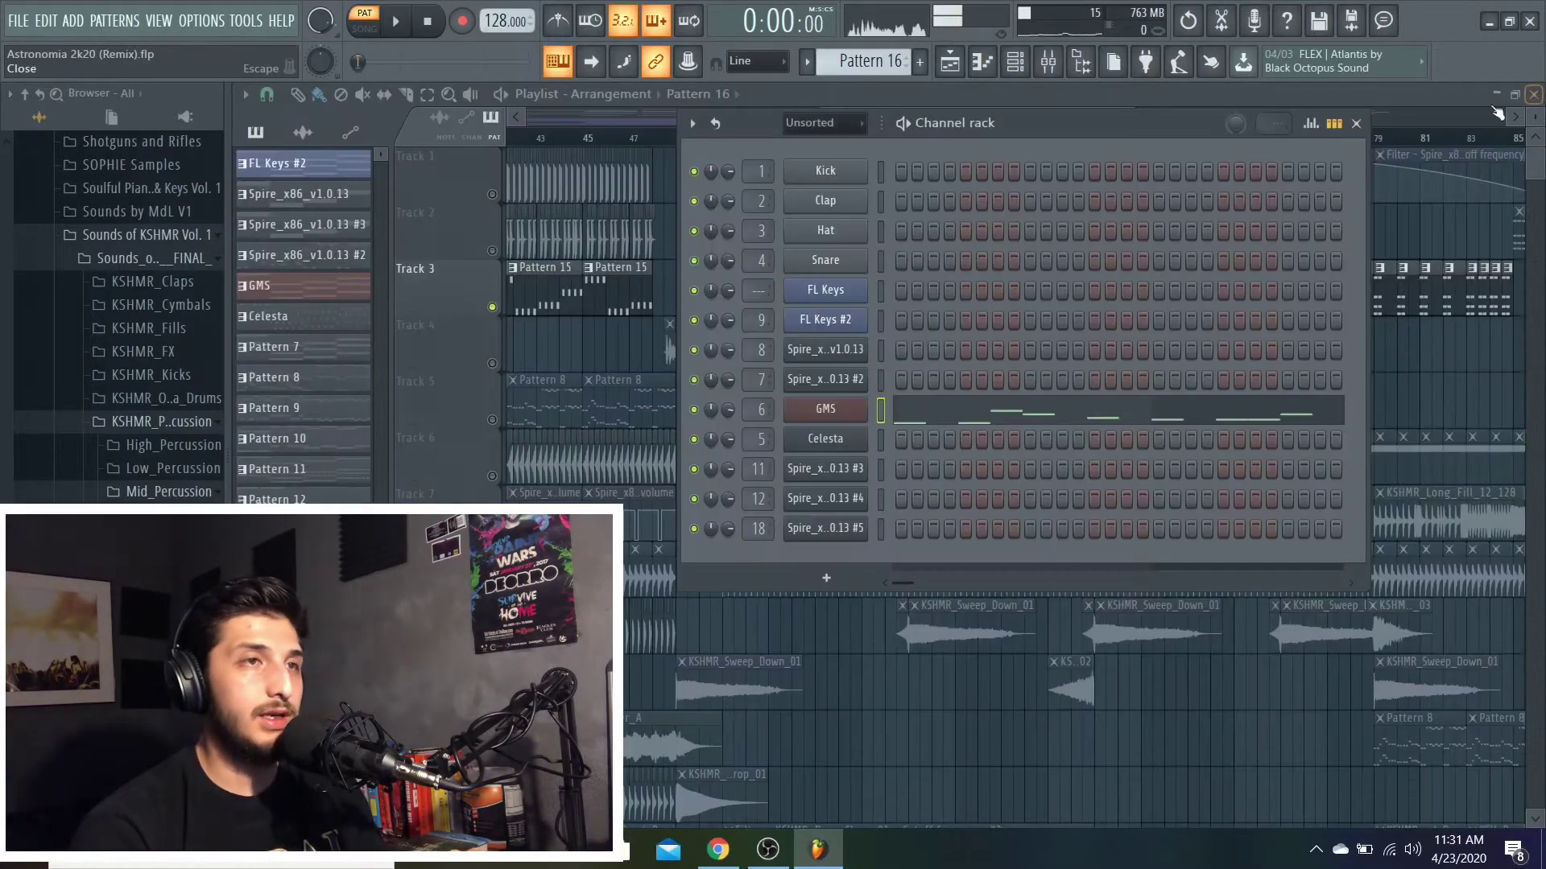
Return to the start of the arrangement in song mode, solo the Celesta clips on Track 4 and play them.
left_click(1083, 96)
left_click_drag(1066, 113, 581, 115)
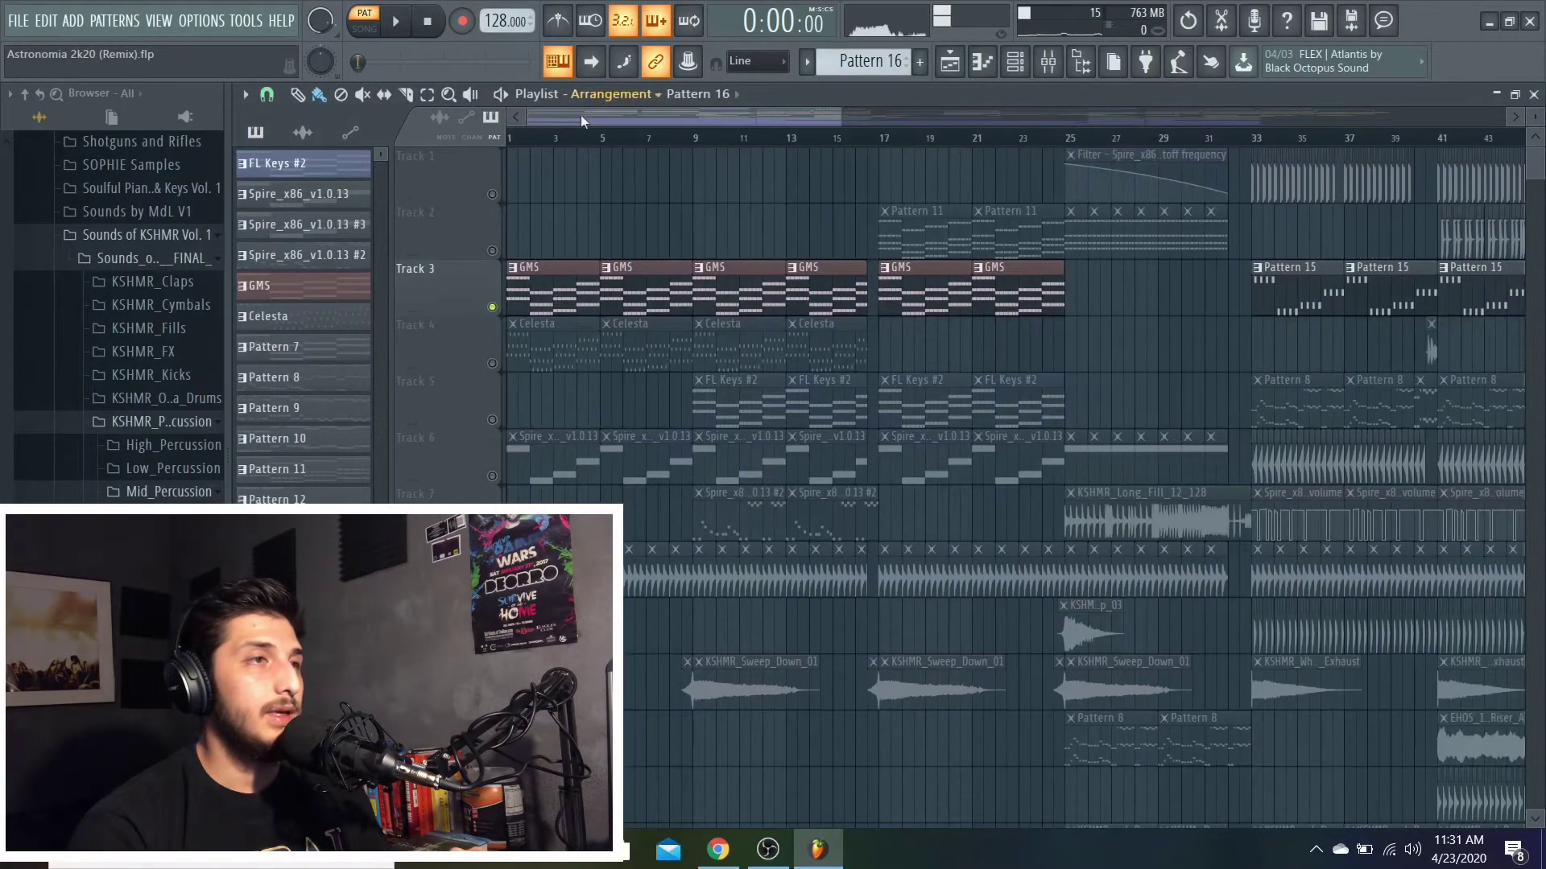
left_click(519, 143)
key("space")
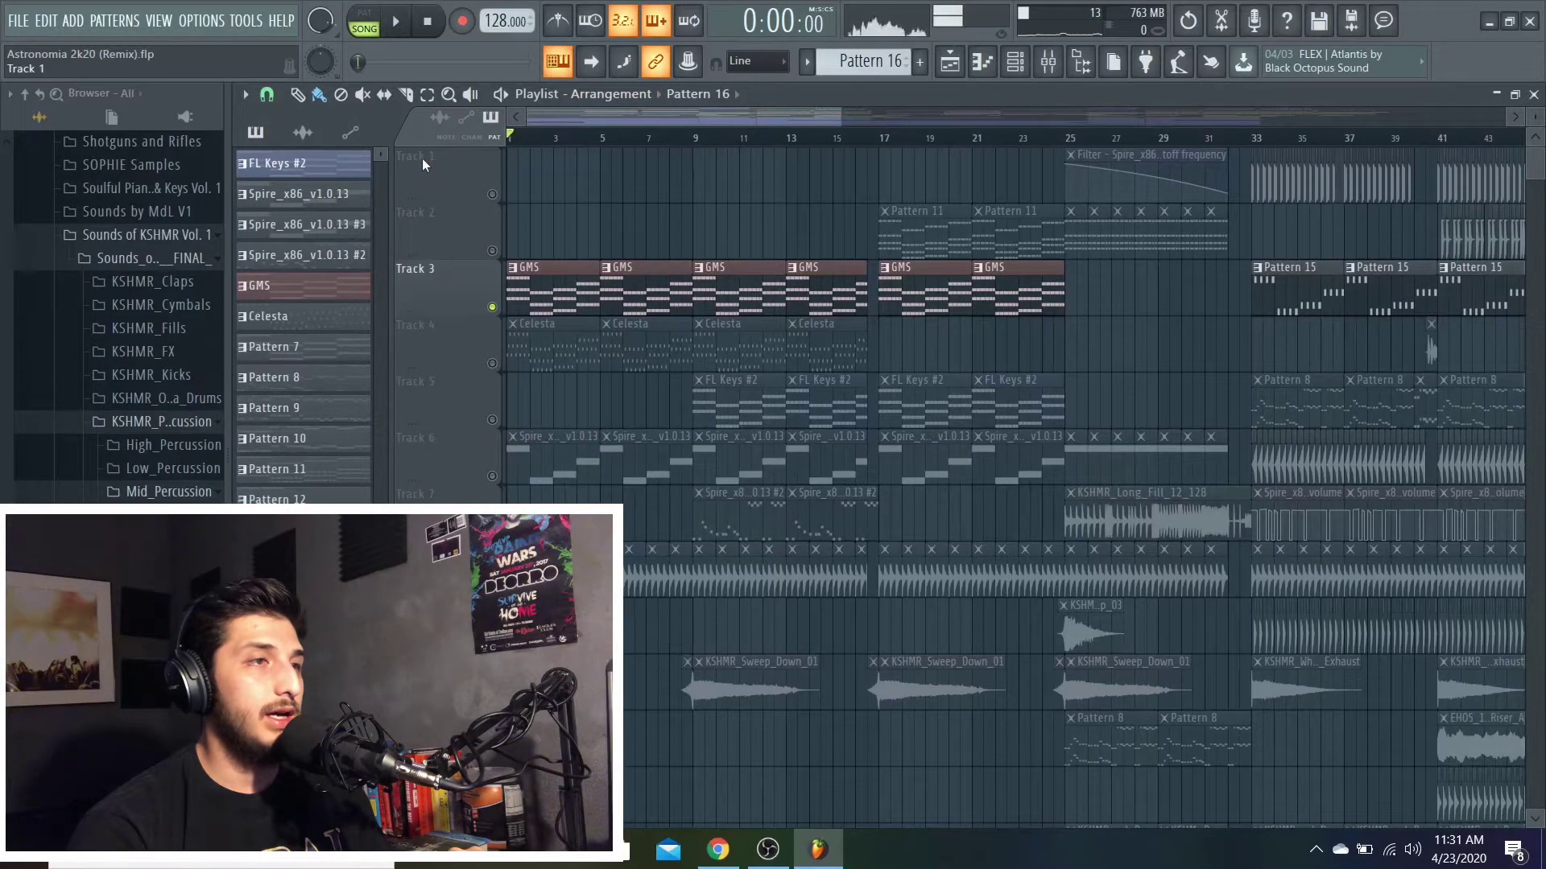
right_click(500, 365)
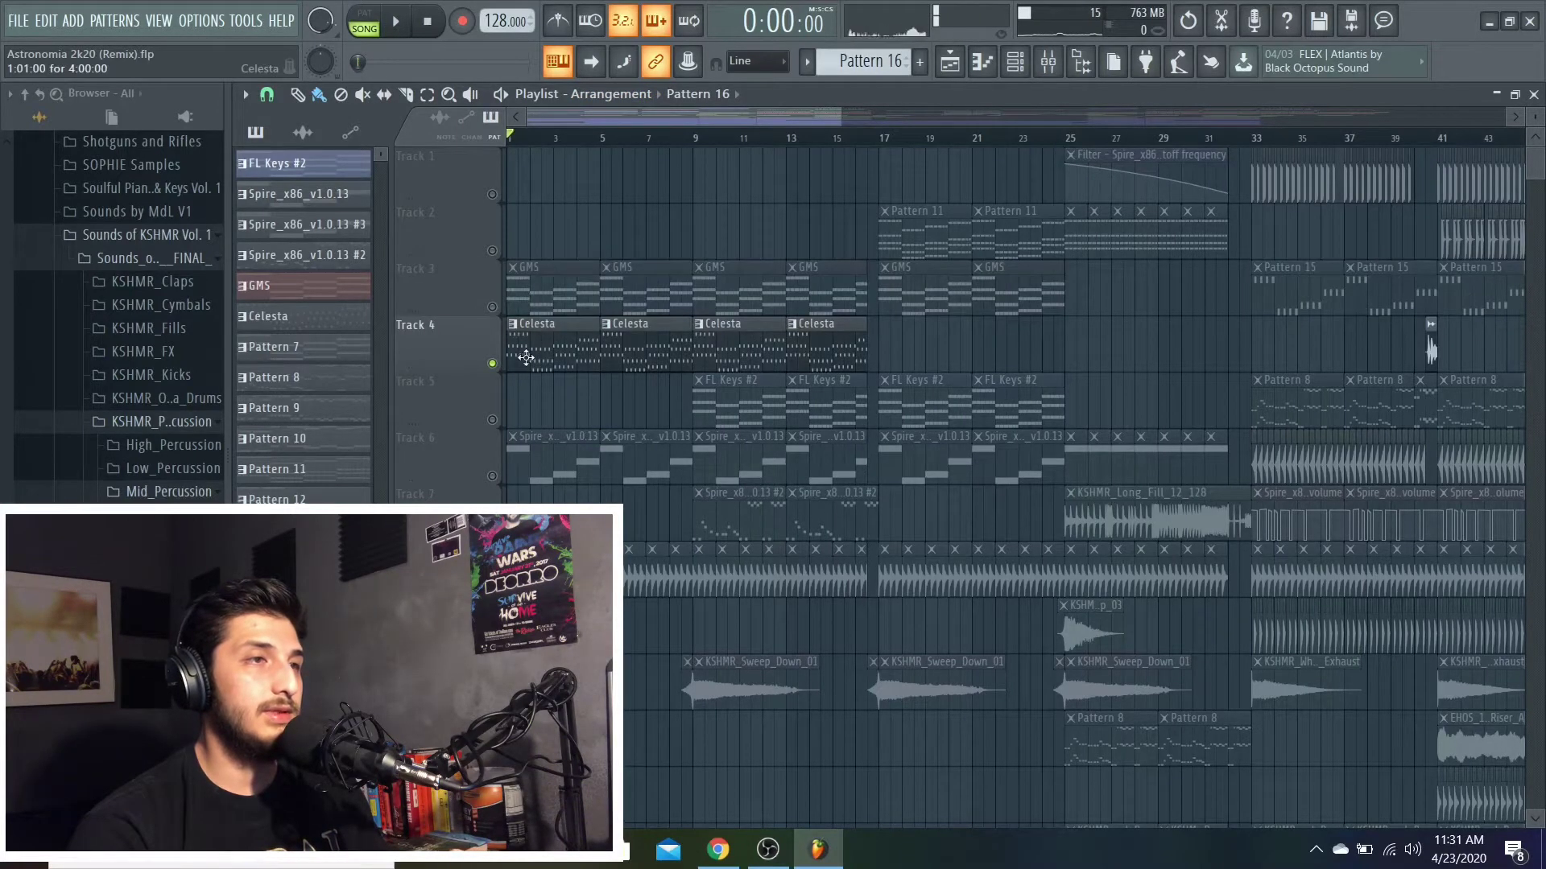
key("space")
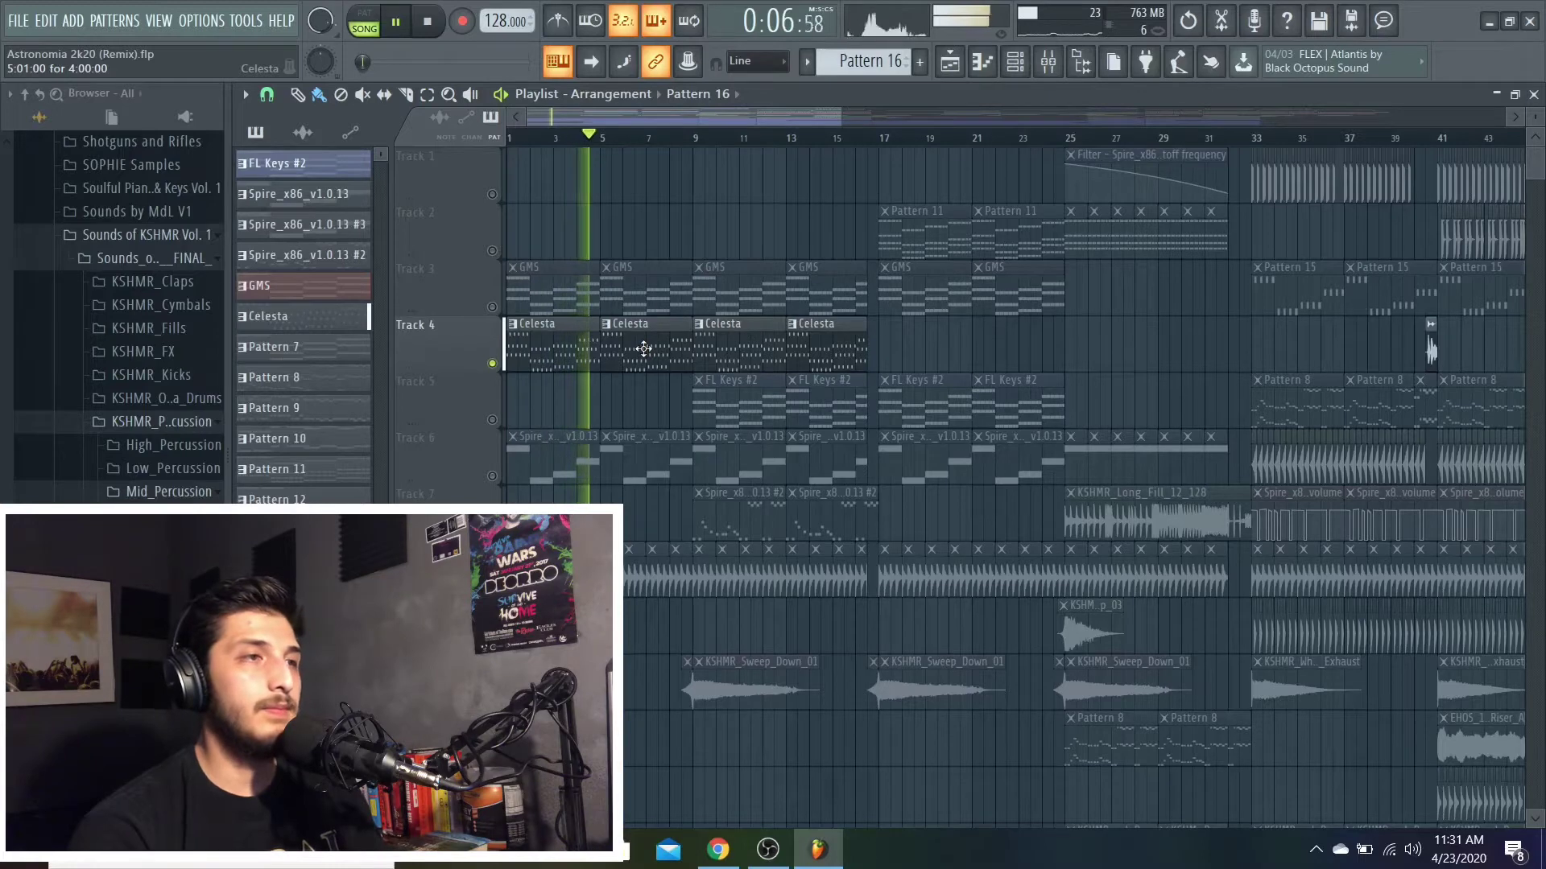
key("space")
Enable Track 6, mute Track 4, and play the Spire bass line on its own from bar 1.
left_click(491, 476)
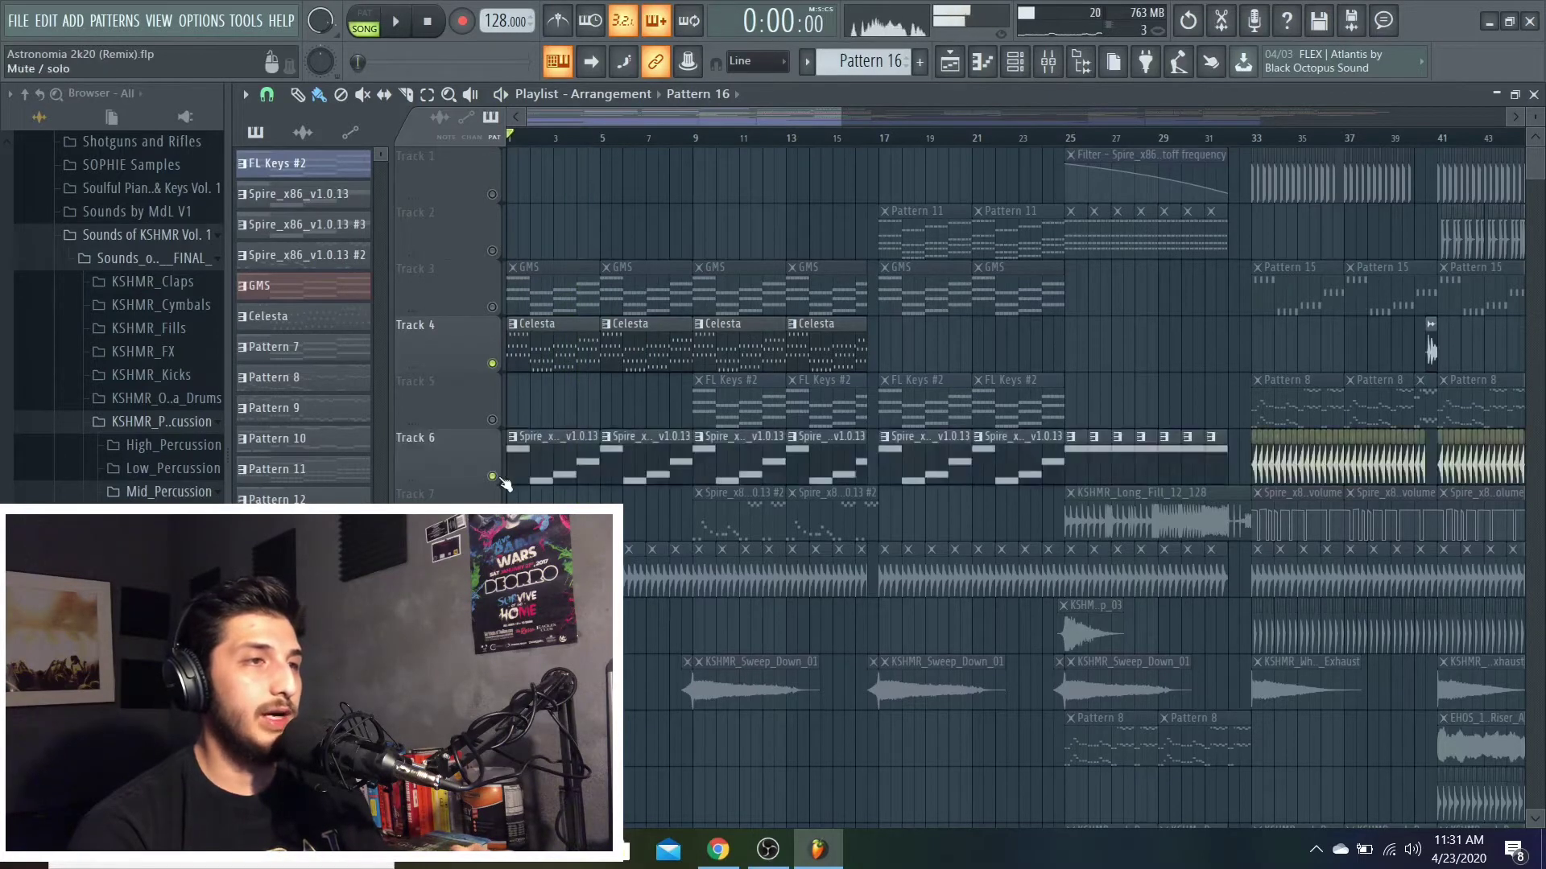
left_click(494, 363)
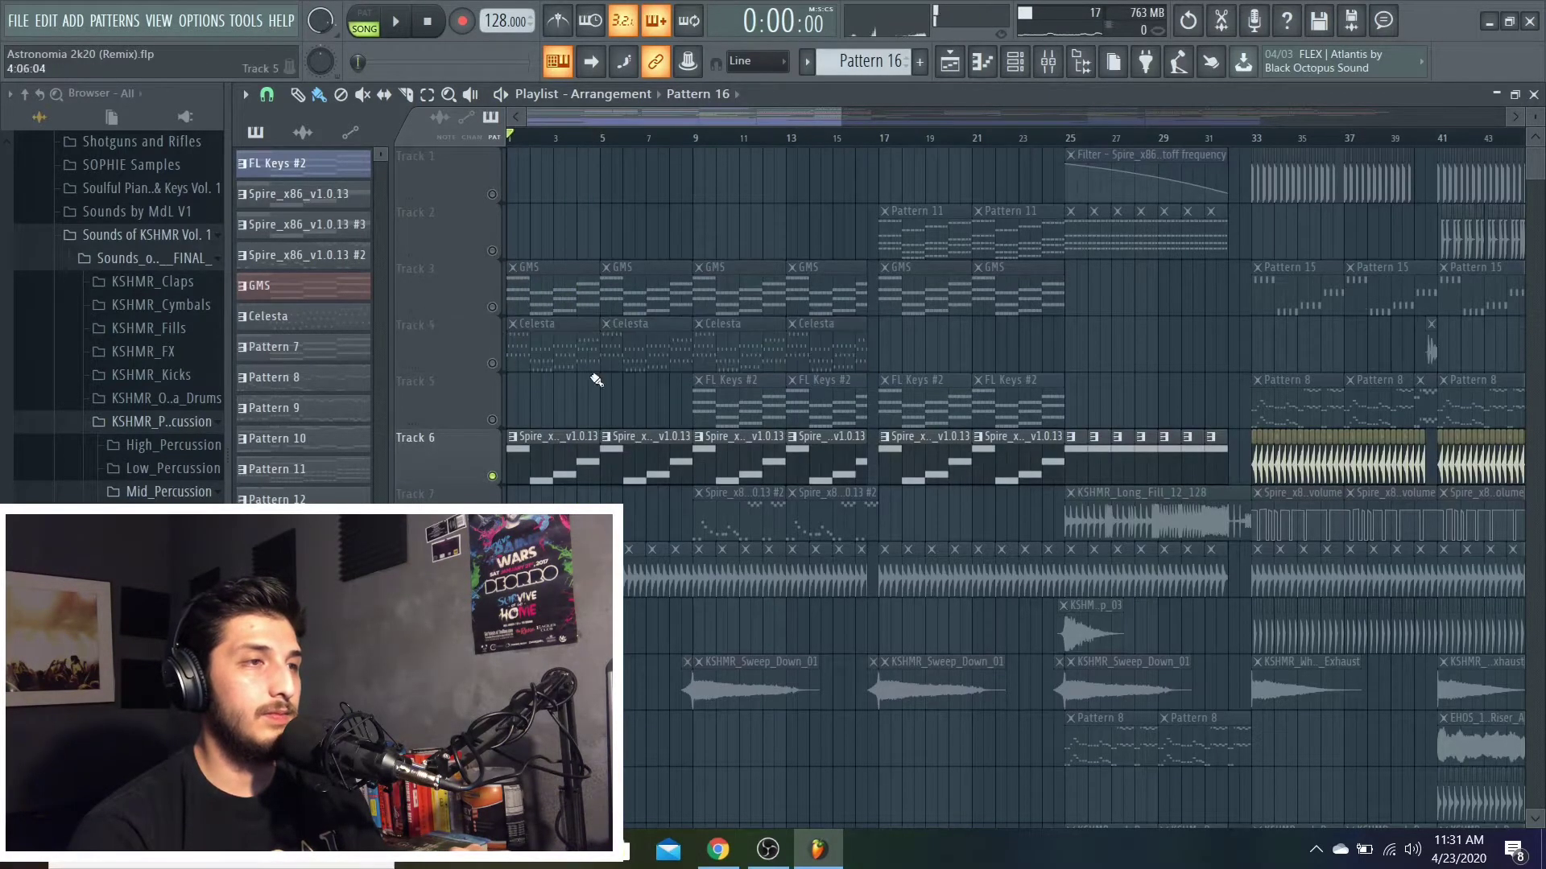
key("space")
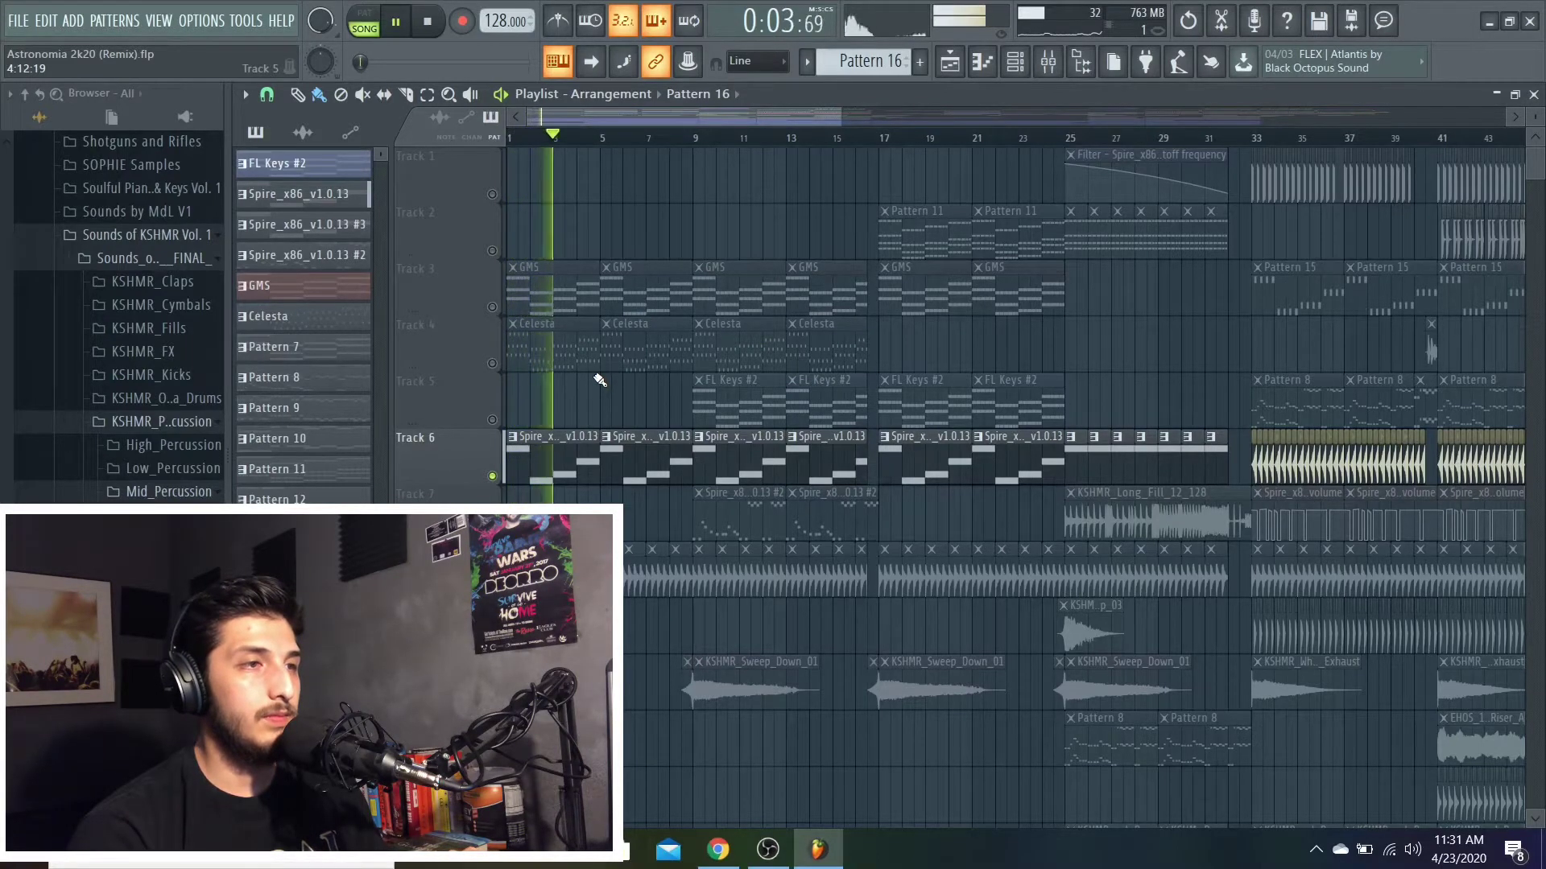
key("space")
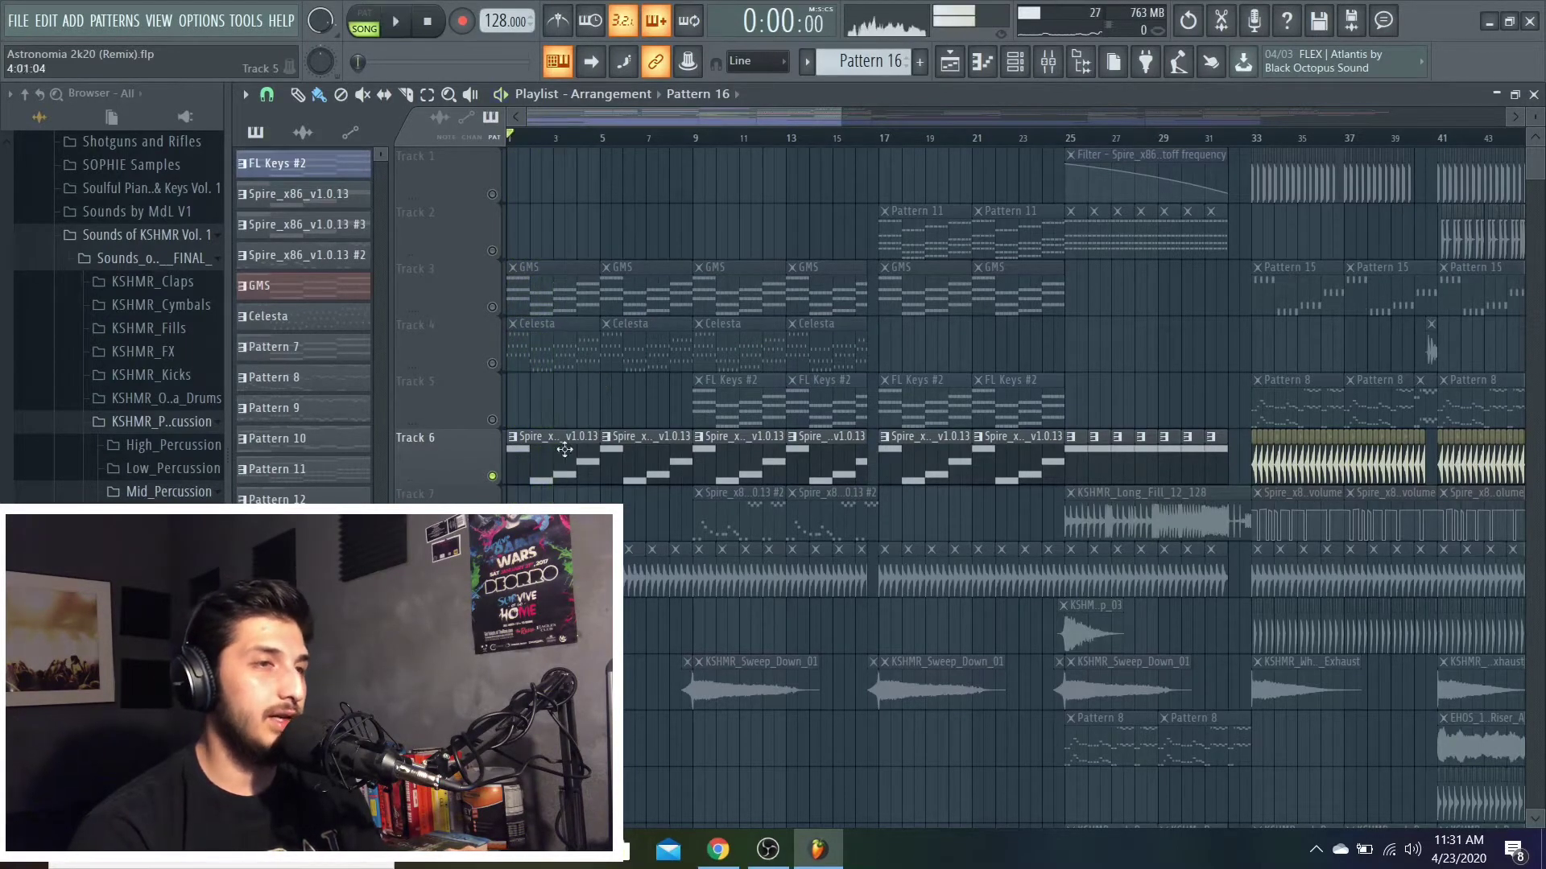
Enable Track 8, mute Track 6 and play the Track 8 audio clips alone, then turn all tracks back on.
scroll(1014, 483, "down", 1)
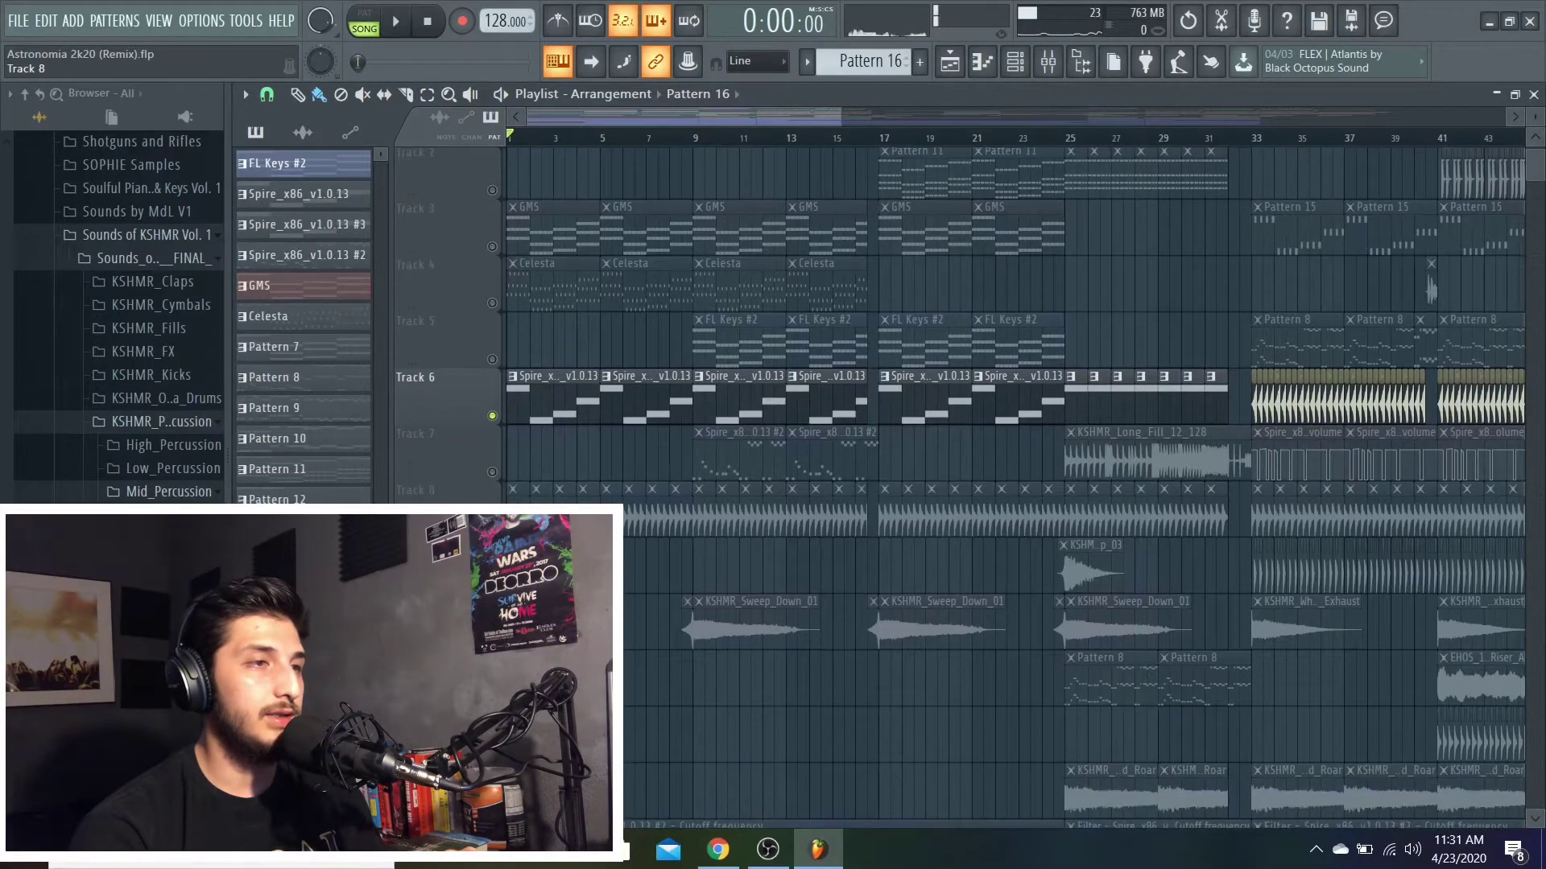
left_click(492, 528)
scroll(1015, 483, "down", 3)
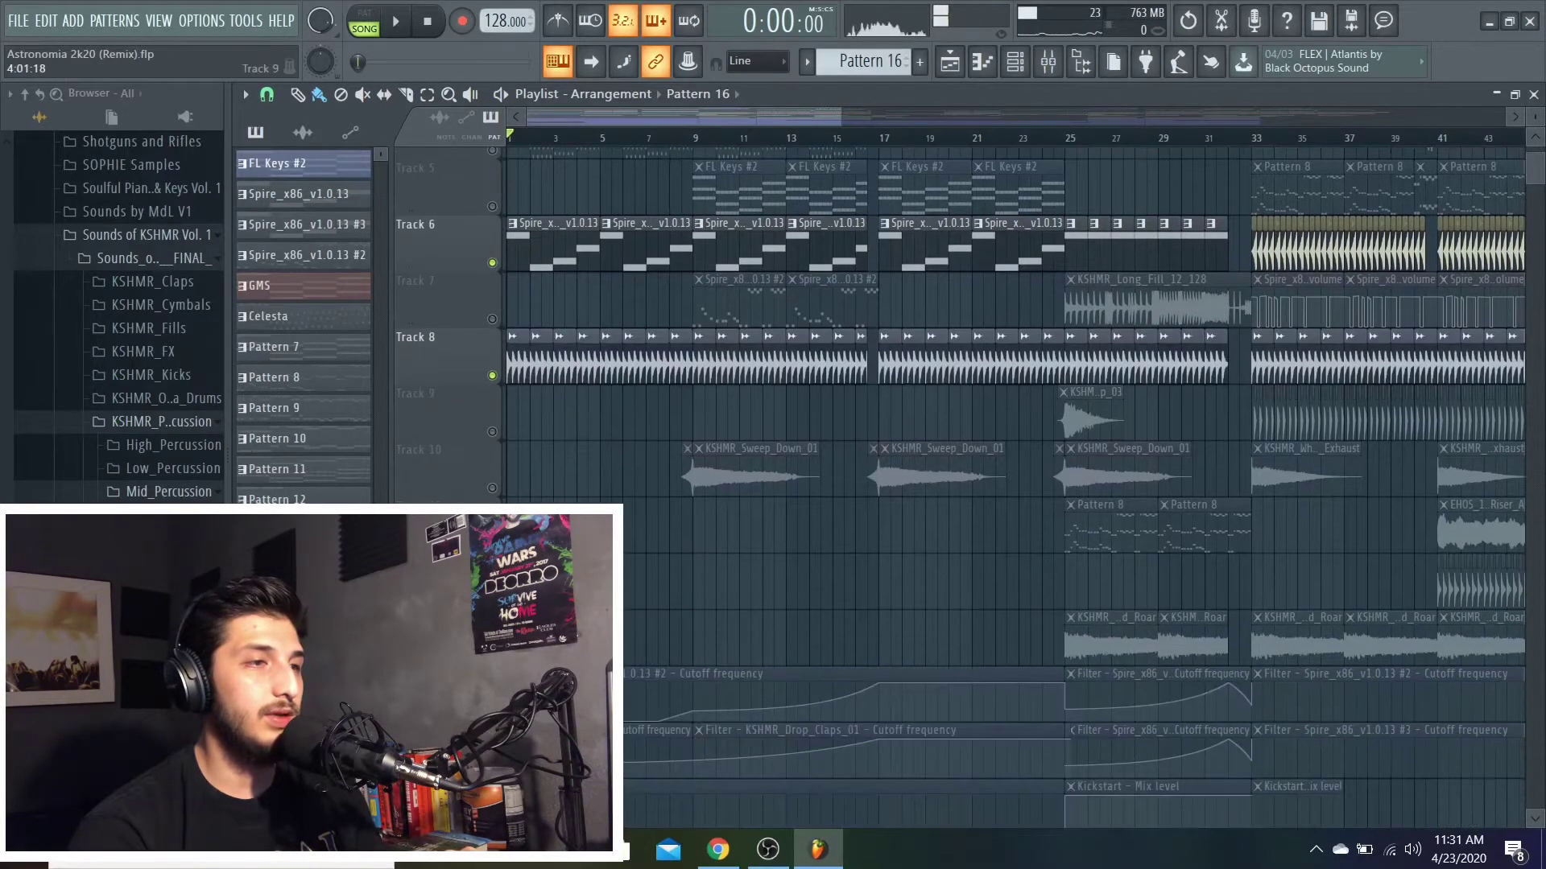
scroll(1014, 483, "up", 1)
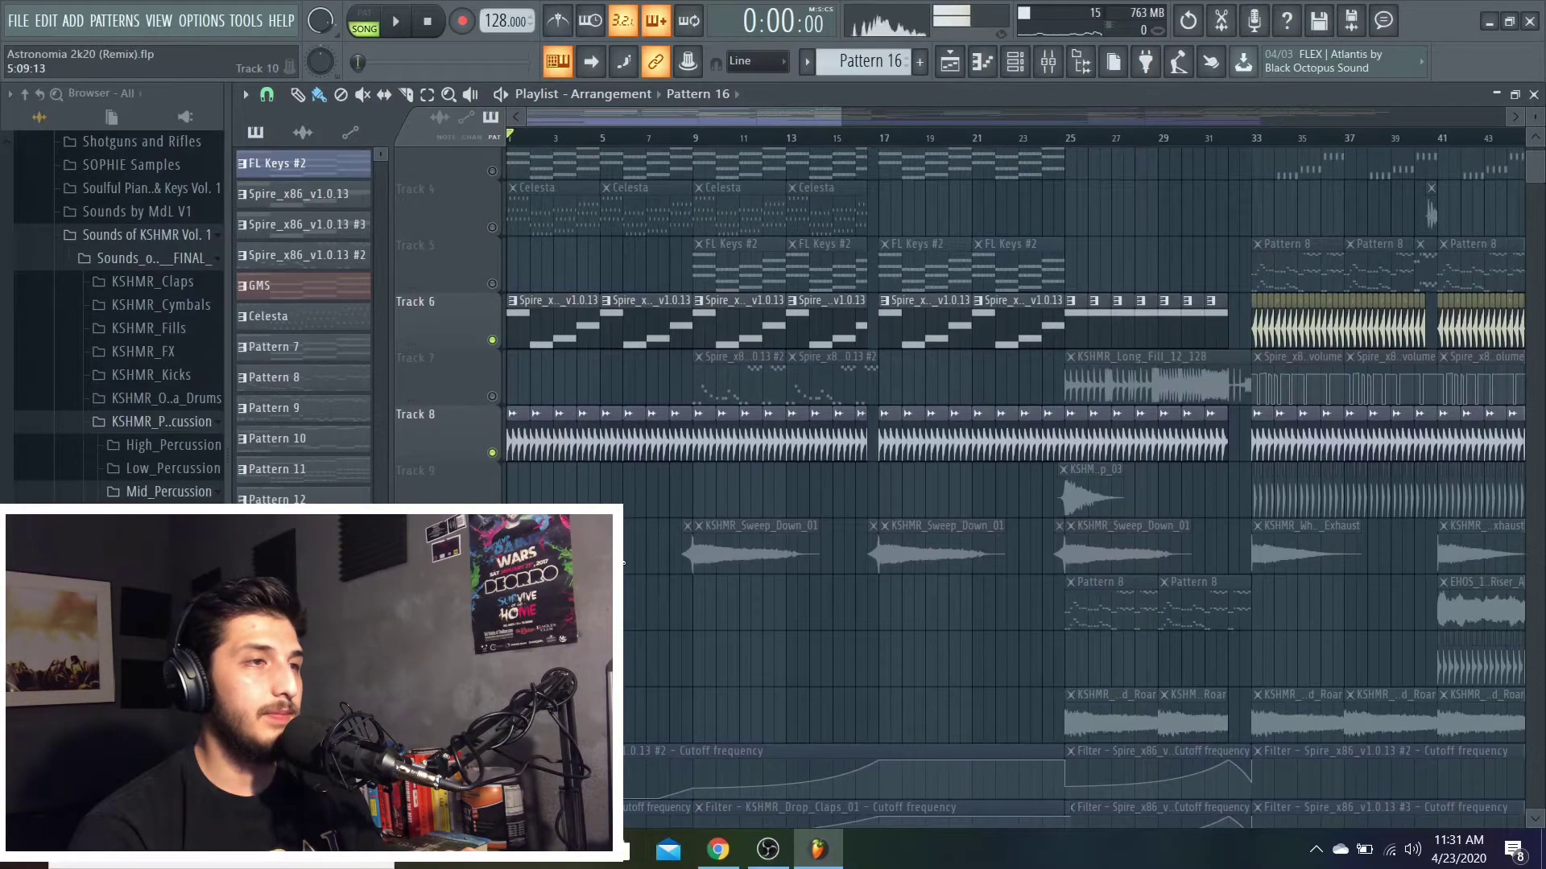
left_click(492, 339)
key("space")
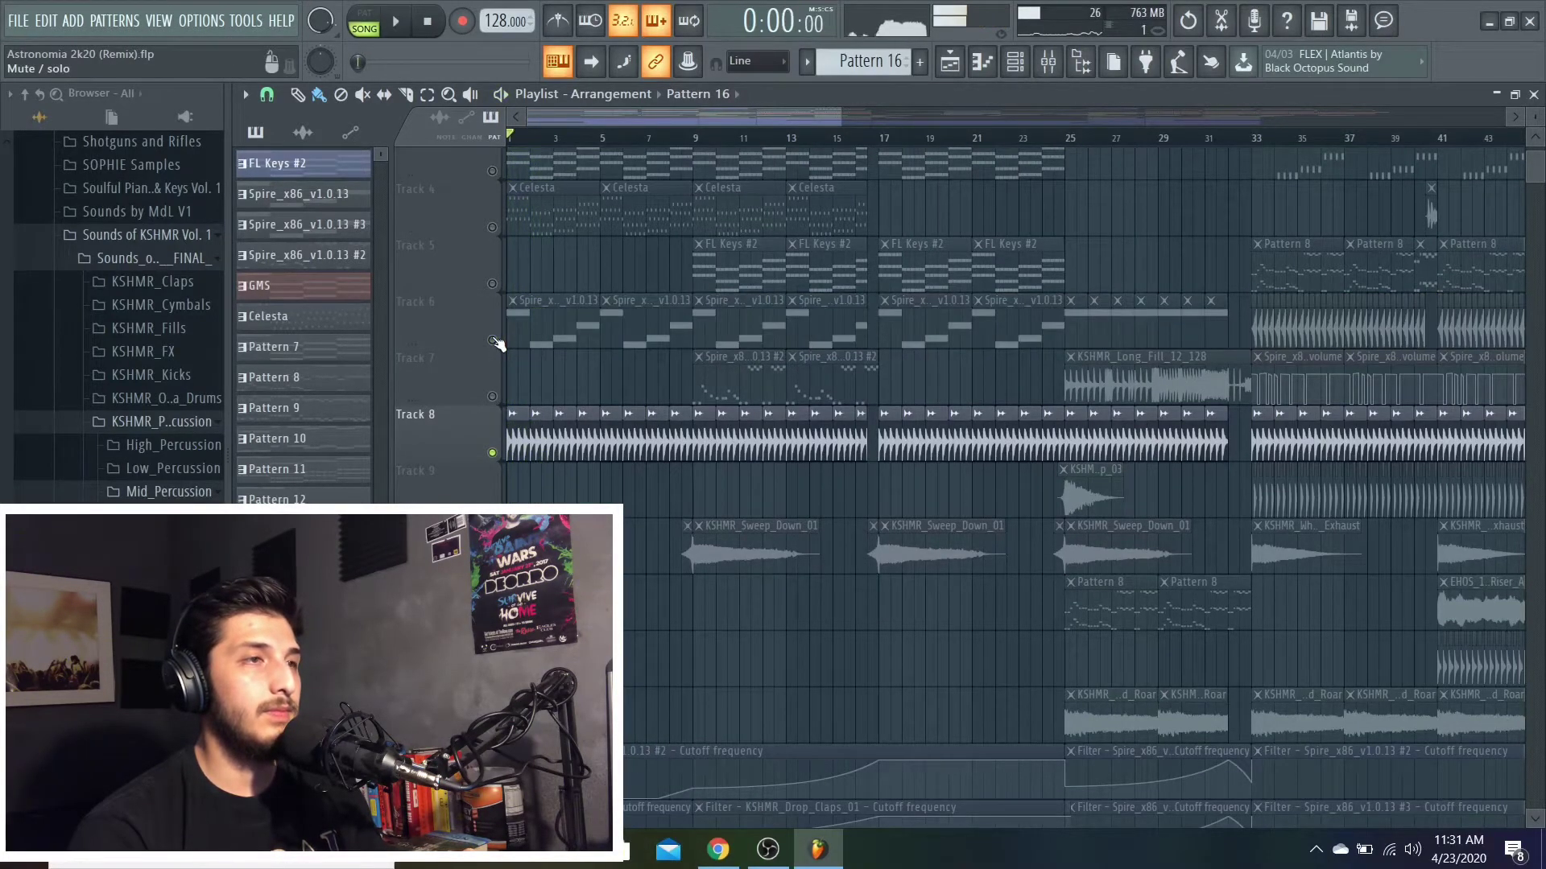
right_click(493, 341)
right_click(492, 340)
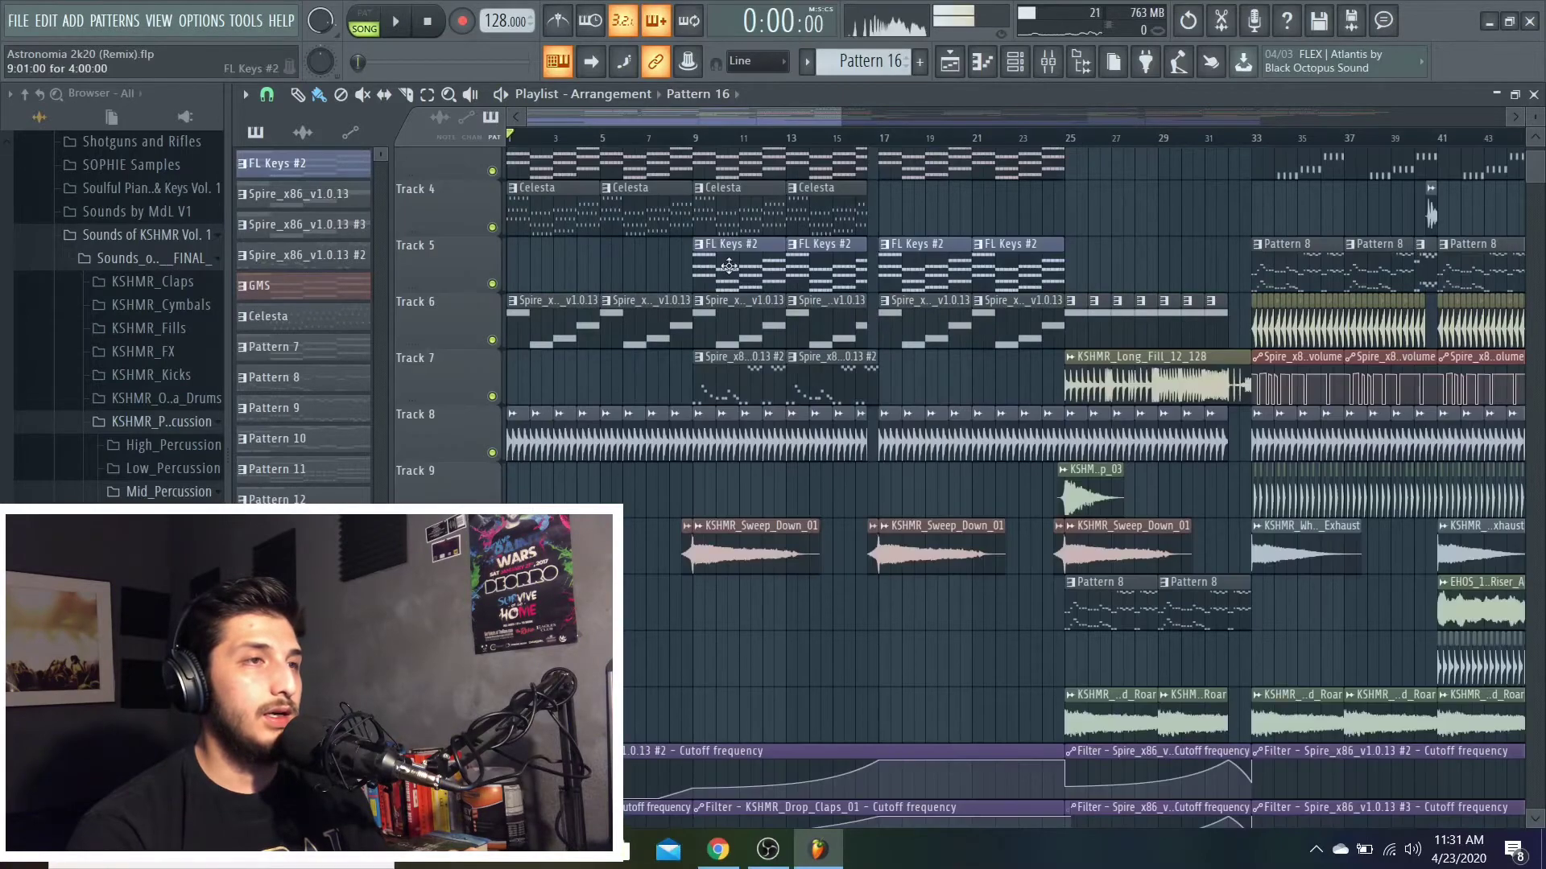
Solo the FL Keys #2 clips on Track 5, play them from bar 9, and unsolo the track.
scroll(730, 266, "up", 2)
left_click(706, 141)
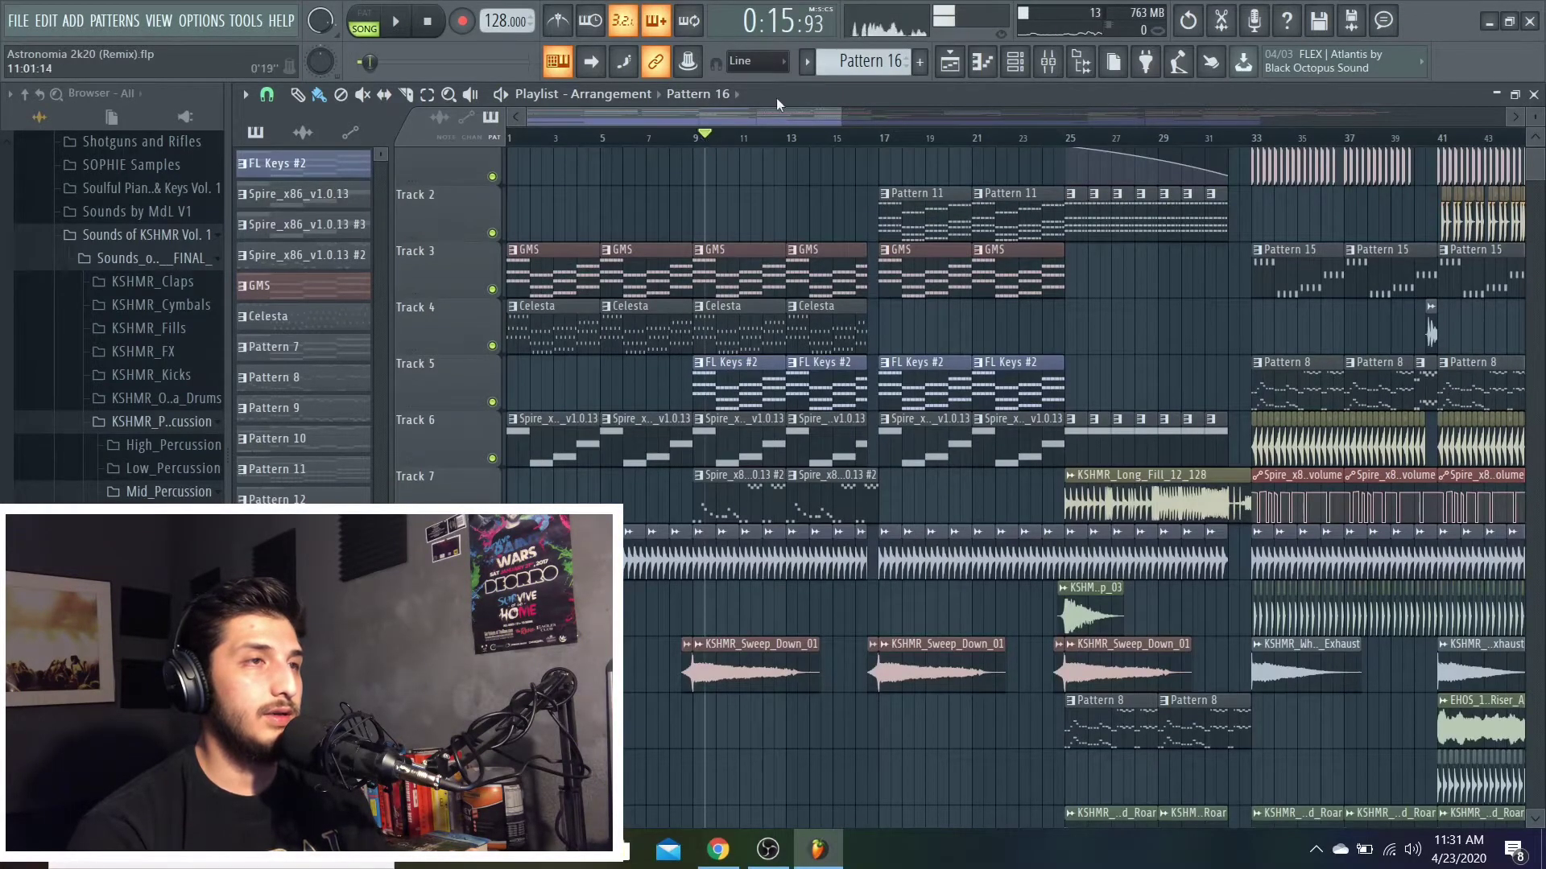
right_click(492, 401)
key("space")
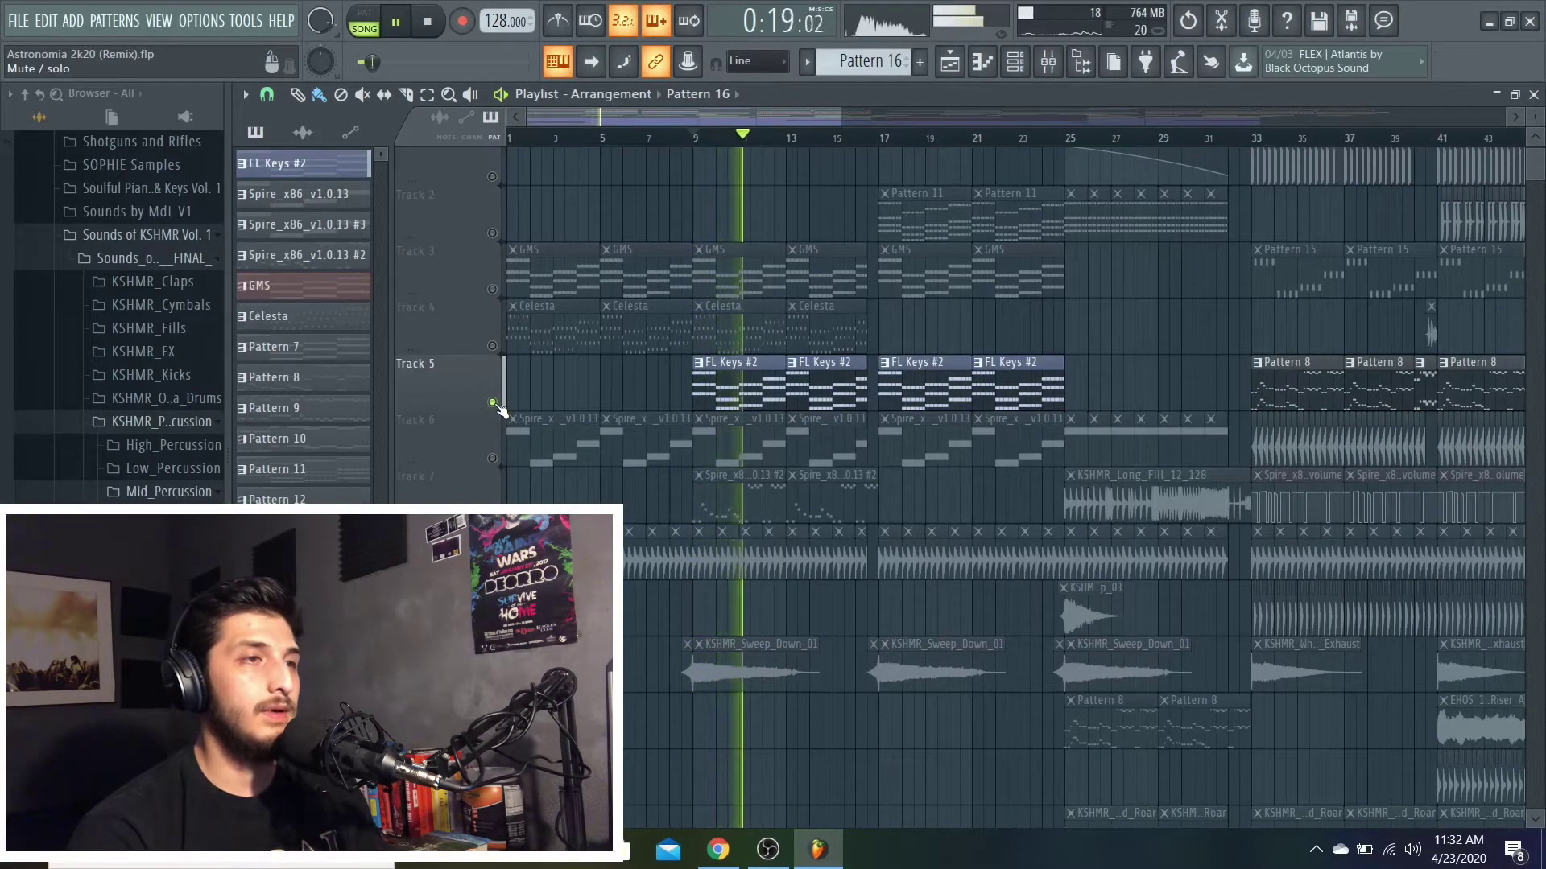
key("space")
right_click(493, 401)
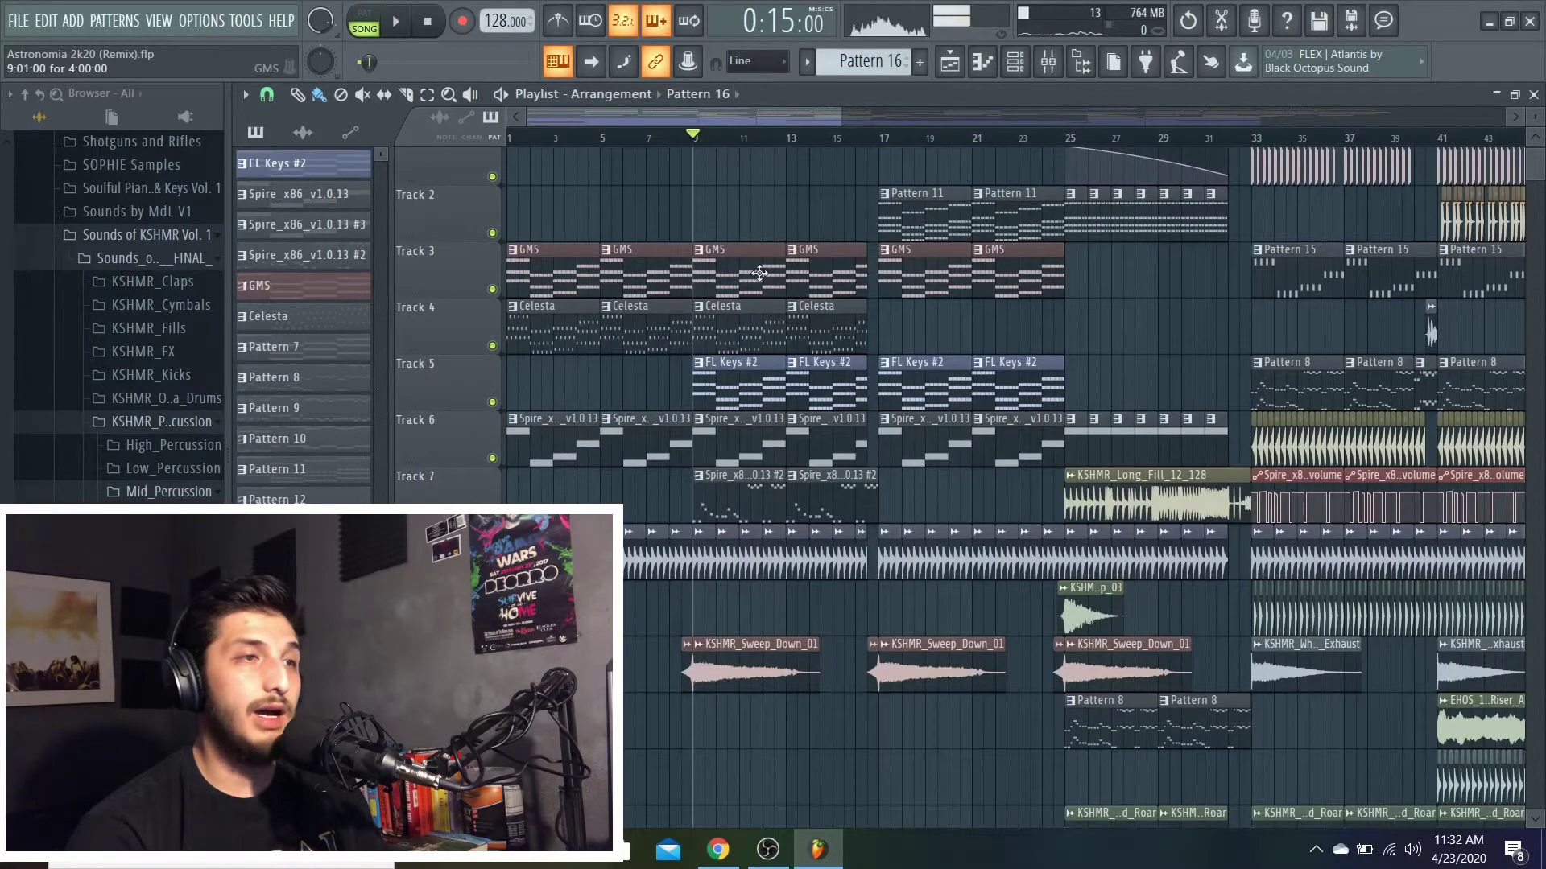
Solo Track 7, play its Spire #2 melody from bar 9, and restore all tracks.
left_click_drag(741, 119, 796, 122)
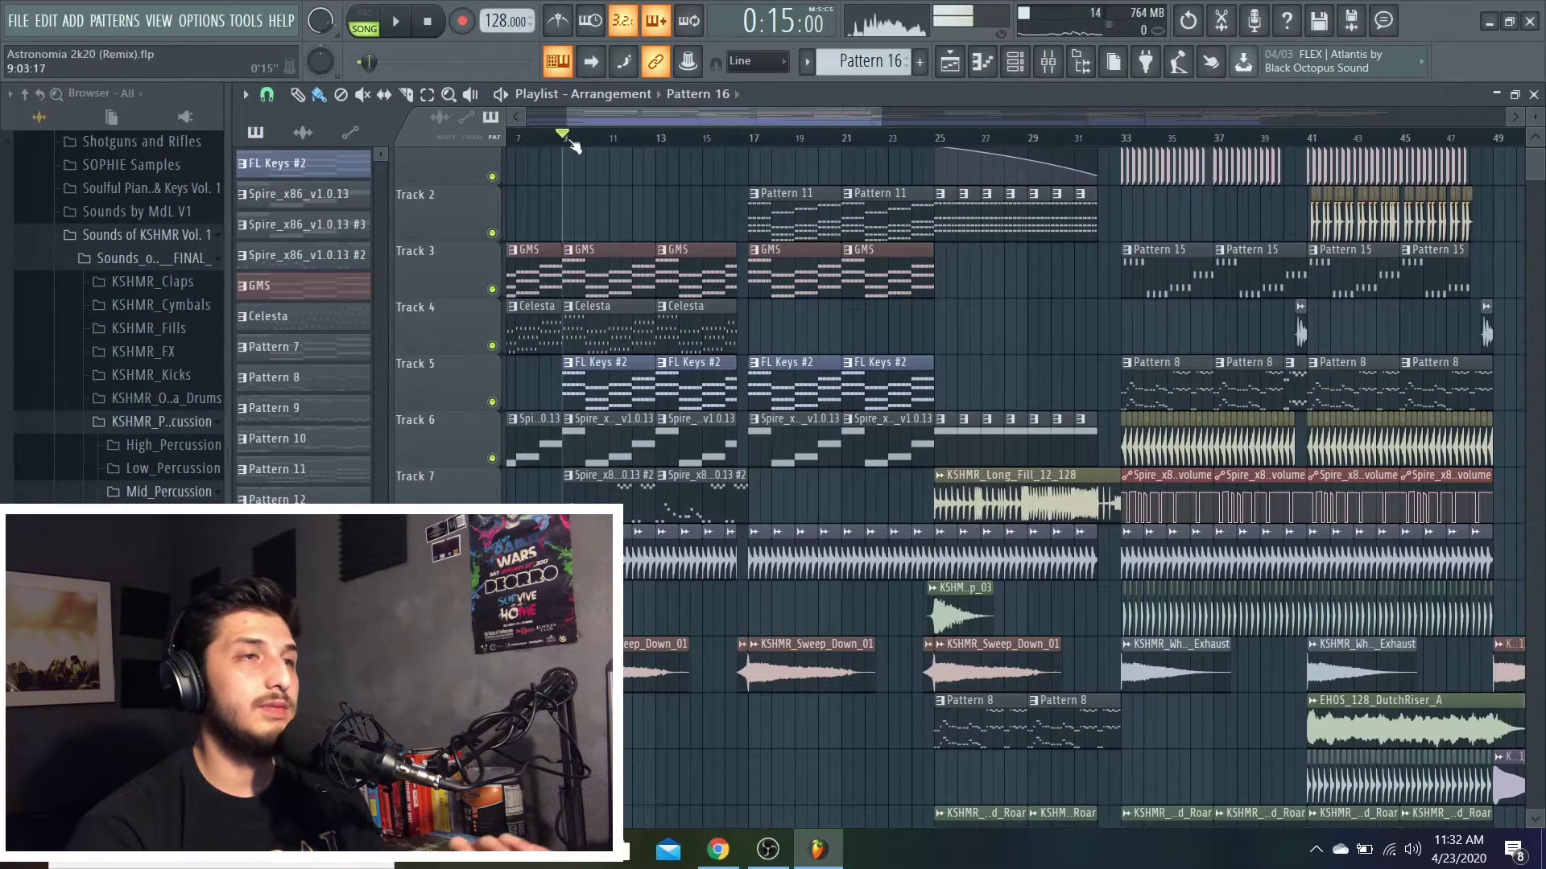
scroll(612, 485, "down", 3)
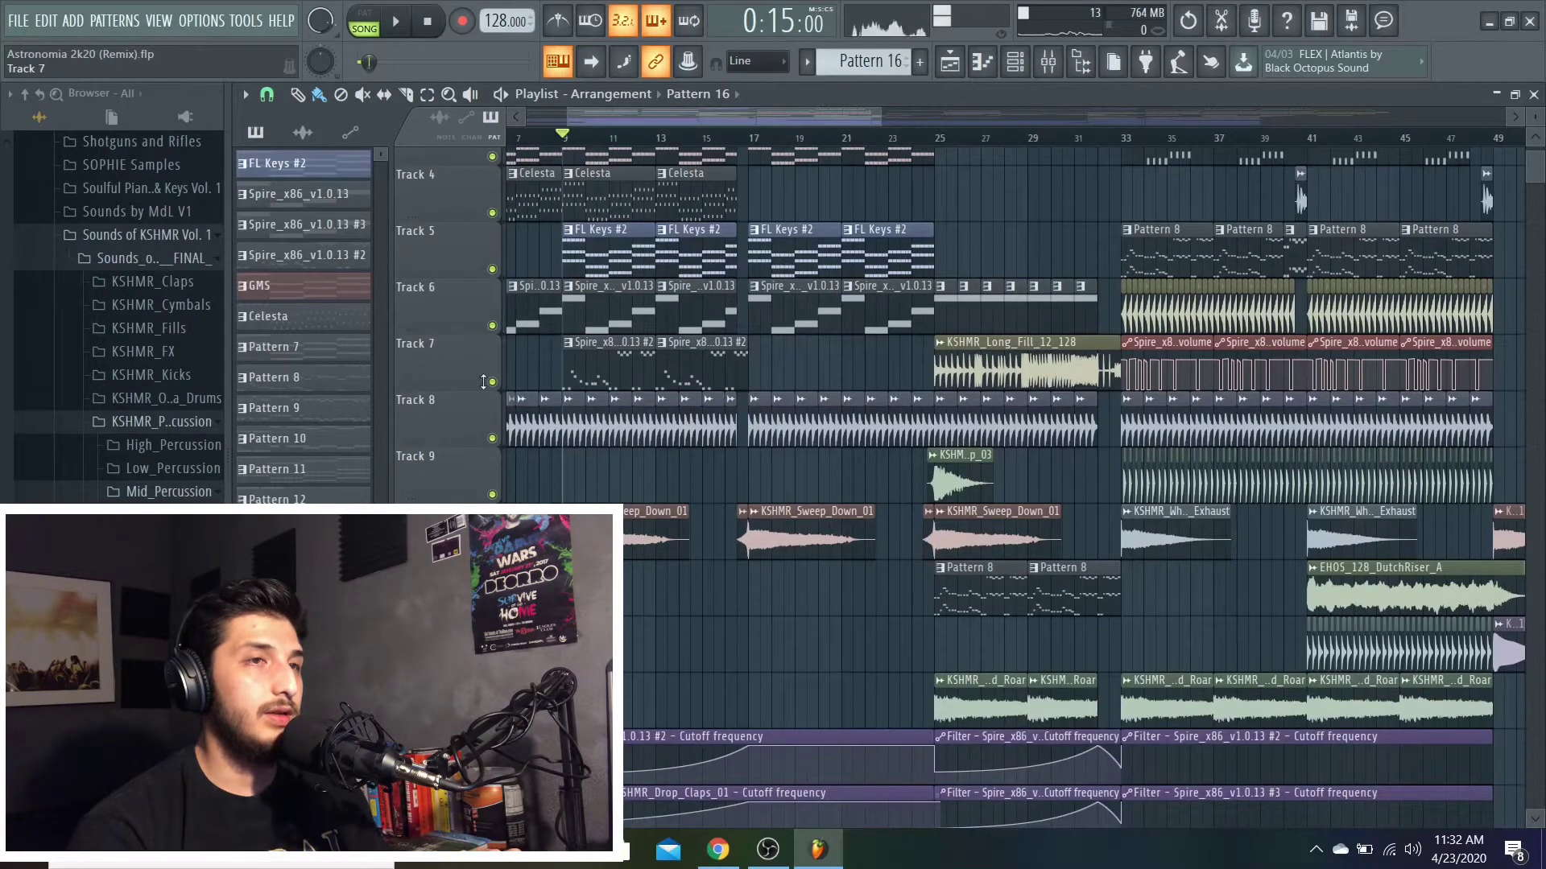
right_click(494, 384)
key("space")
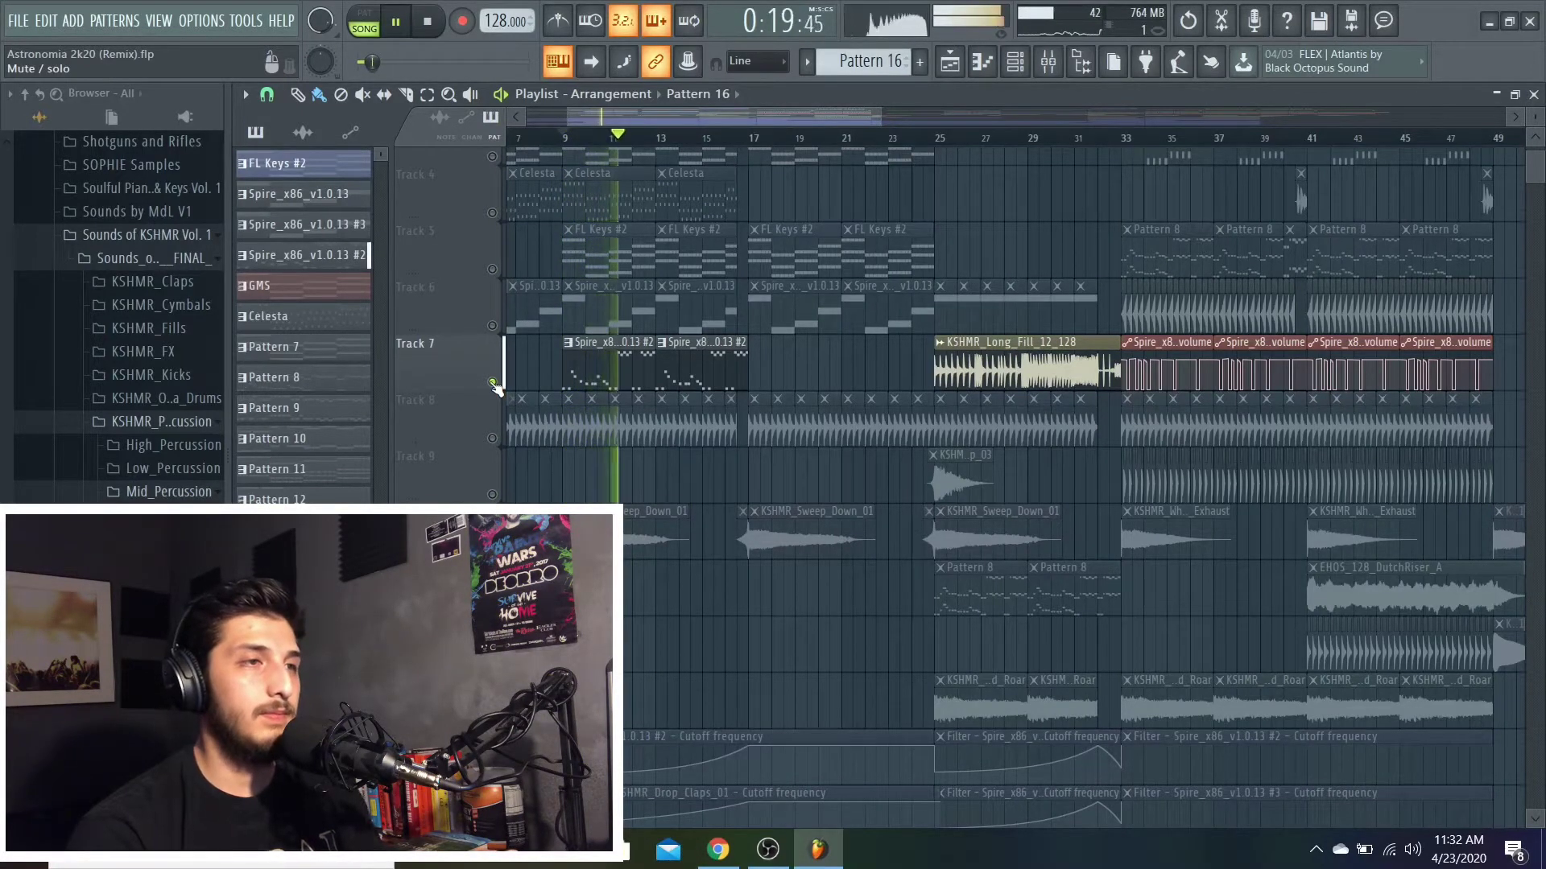
key("space")
right_click(493, 384)
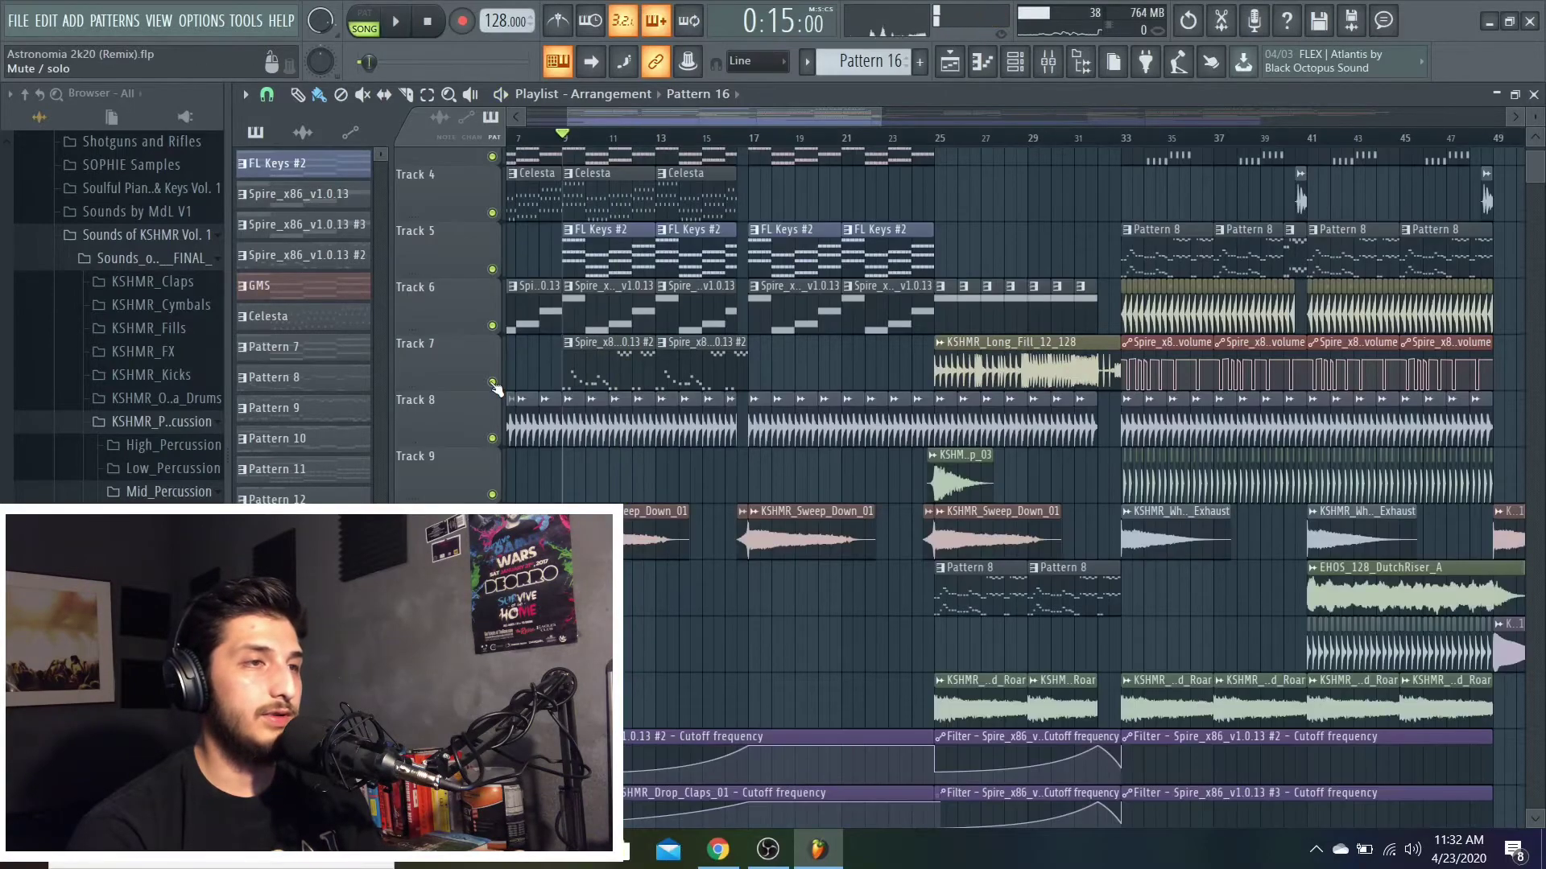
scroll(849, 406, "up", 3)
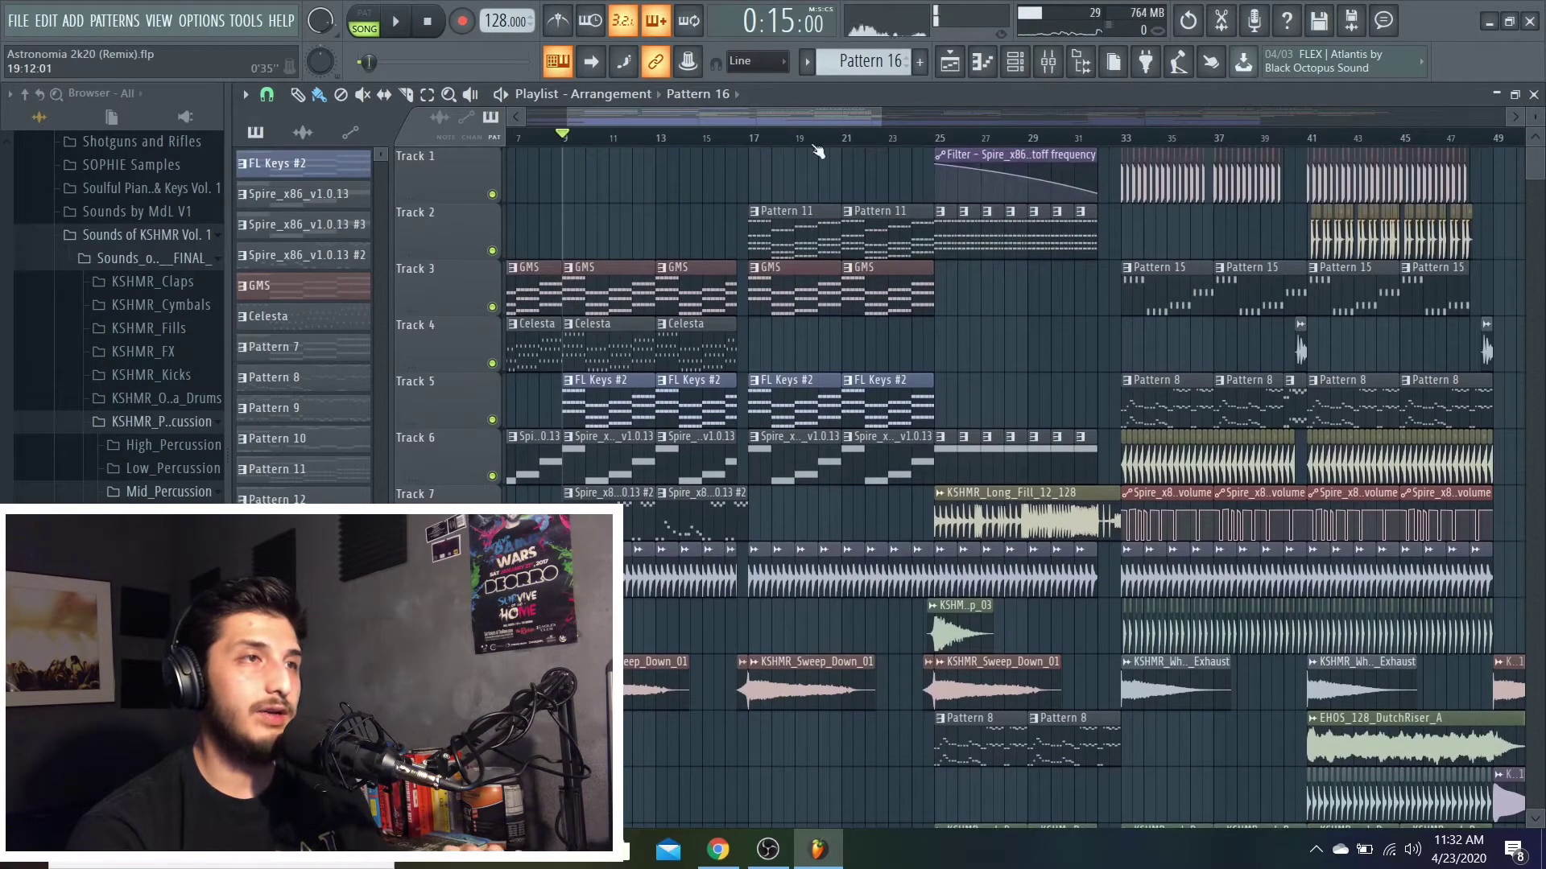
Solo Track 2, play its Pattern 11 clips from bar 17, and turn all tracks back on.
scroll(800, 116, "up", 2)
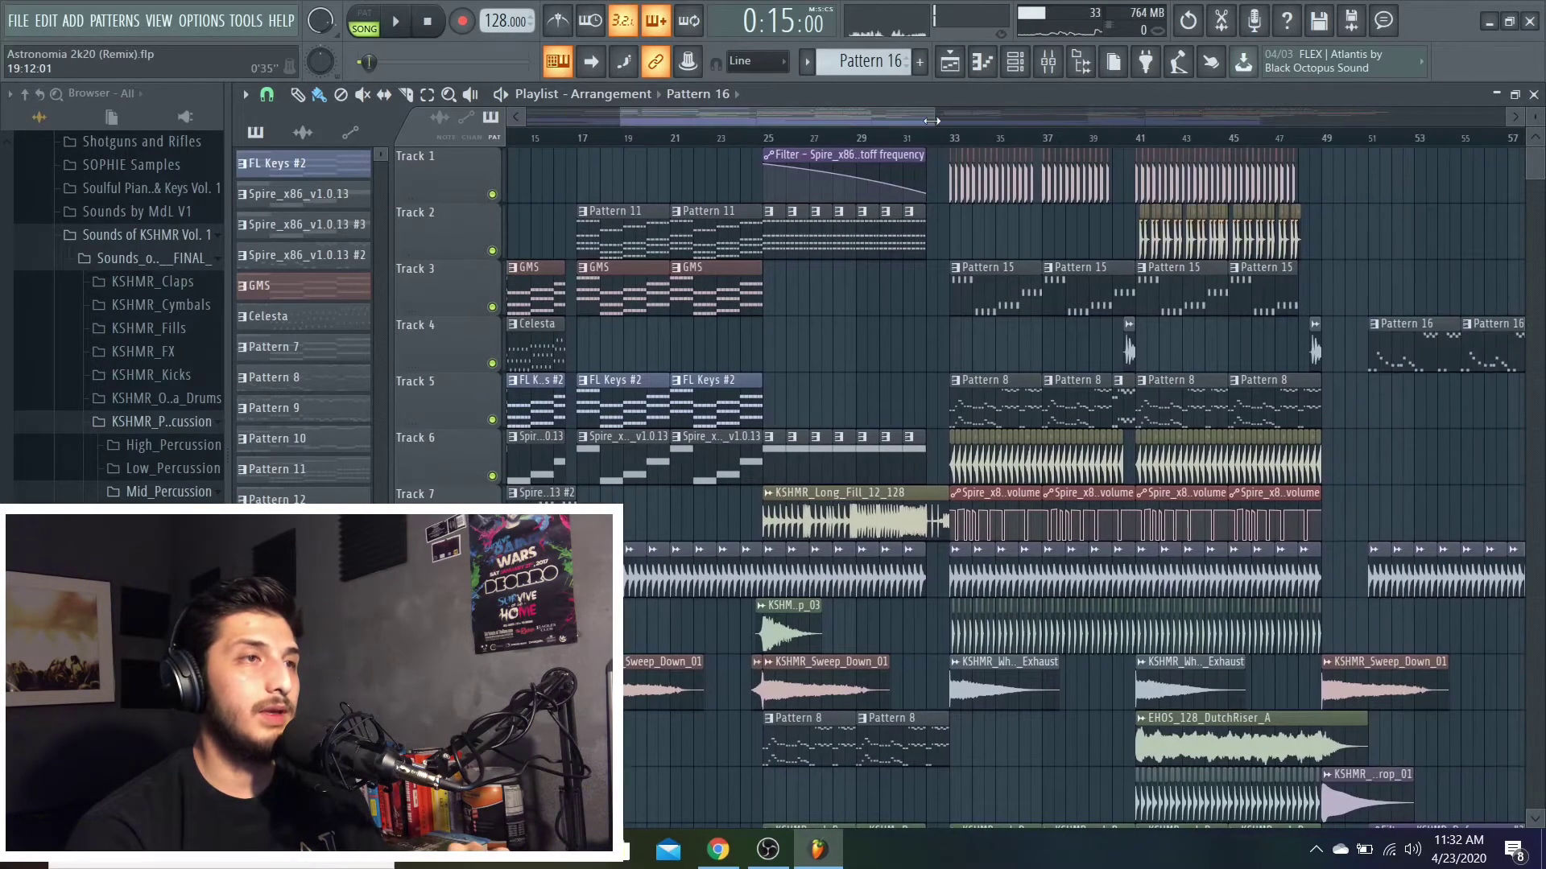
scroll(704, 113, "up", 1)
left_click(605, 137)
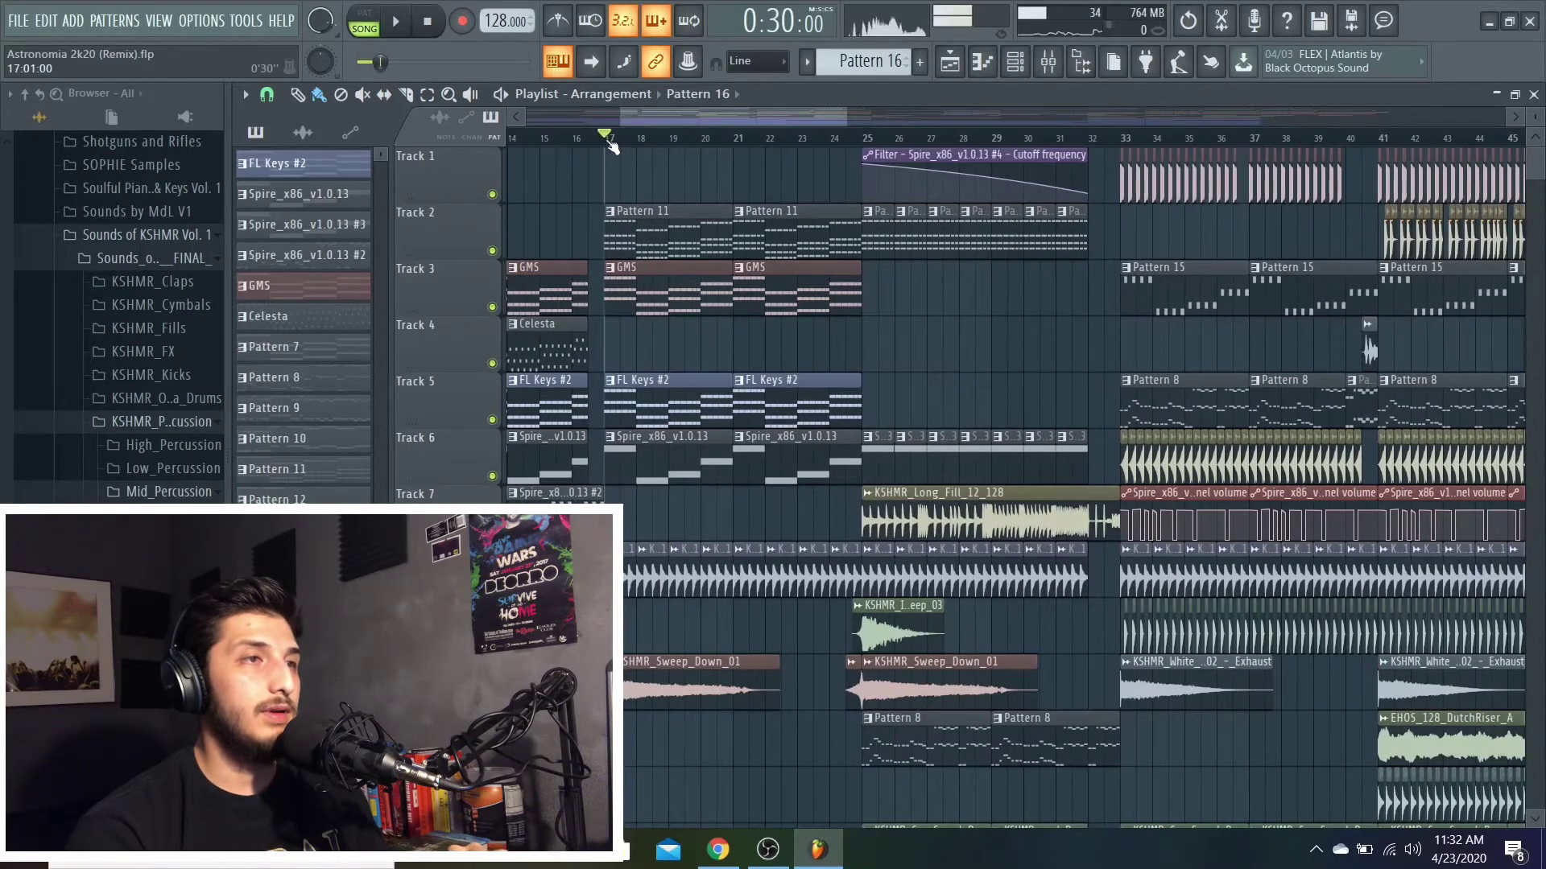
left_click(491, 250, "ctrl")
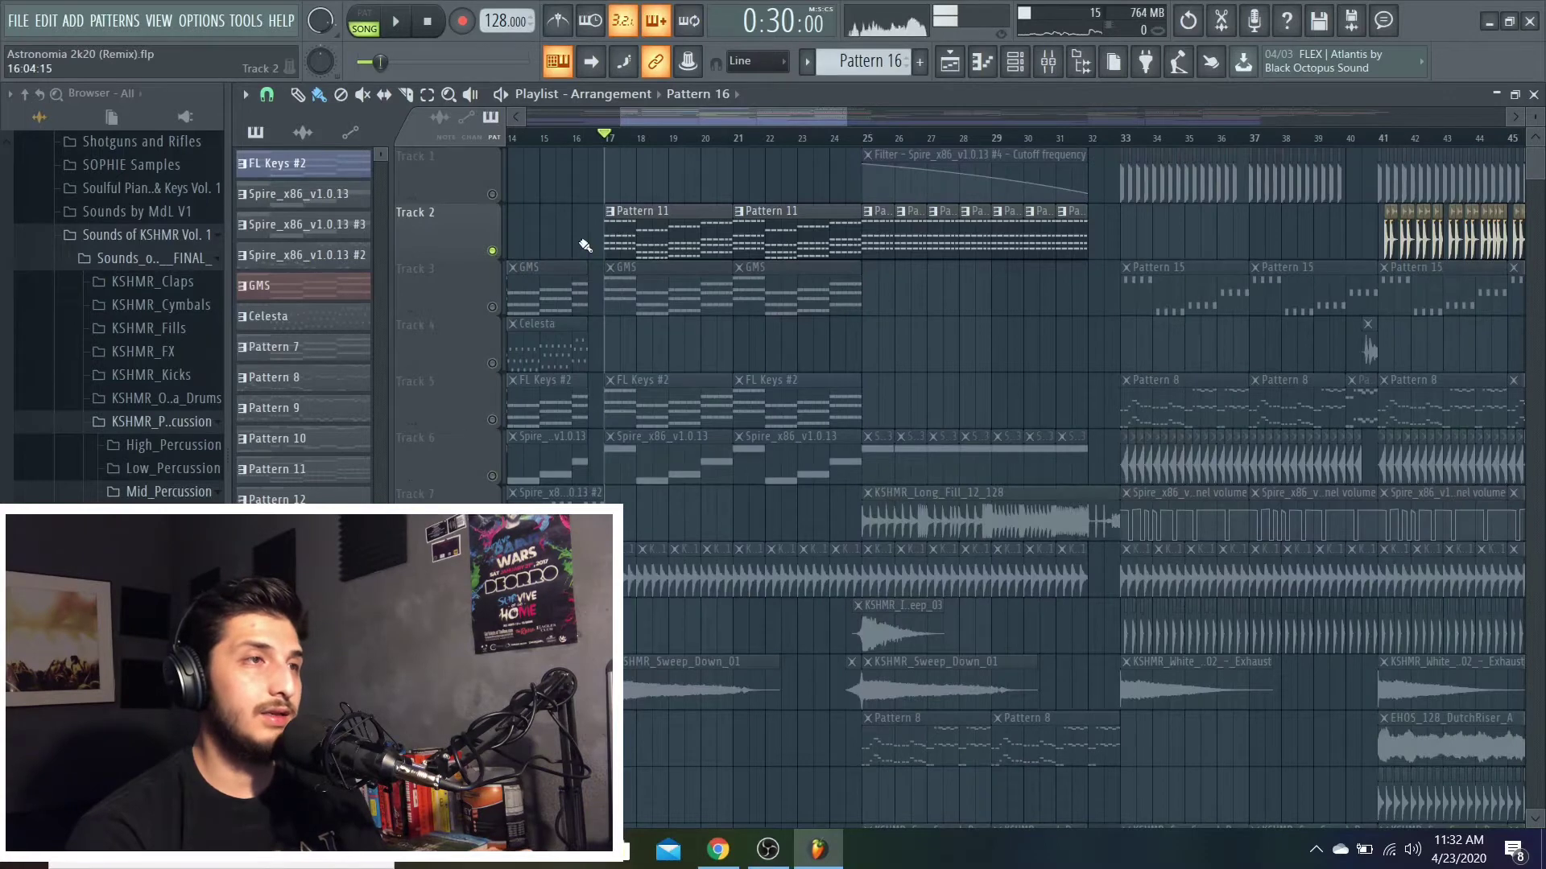
key("space")
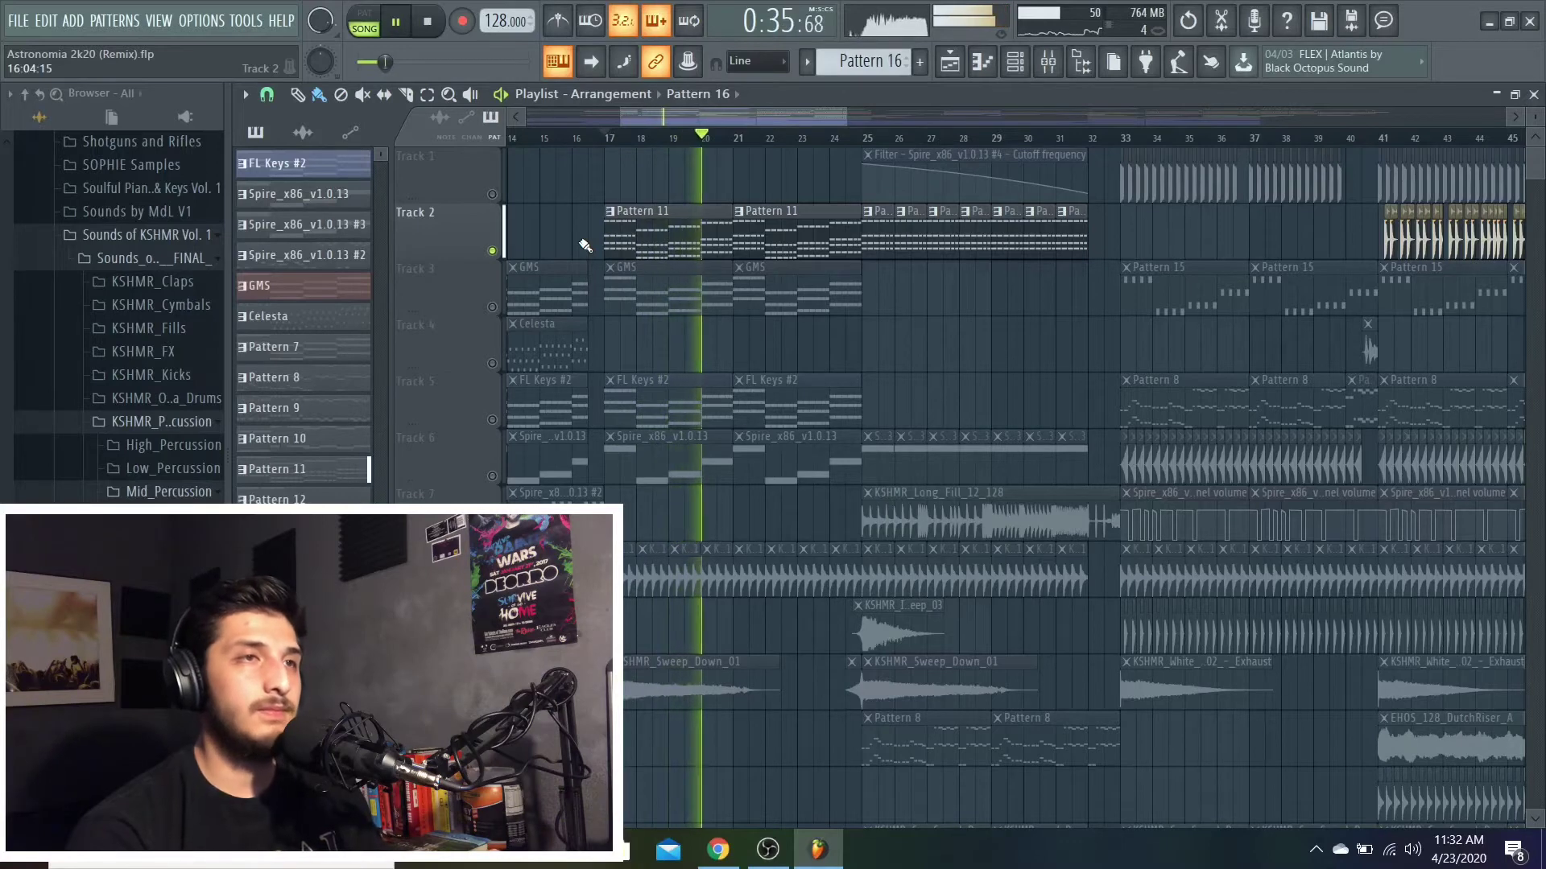
key("space")
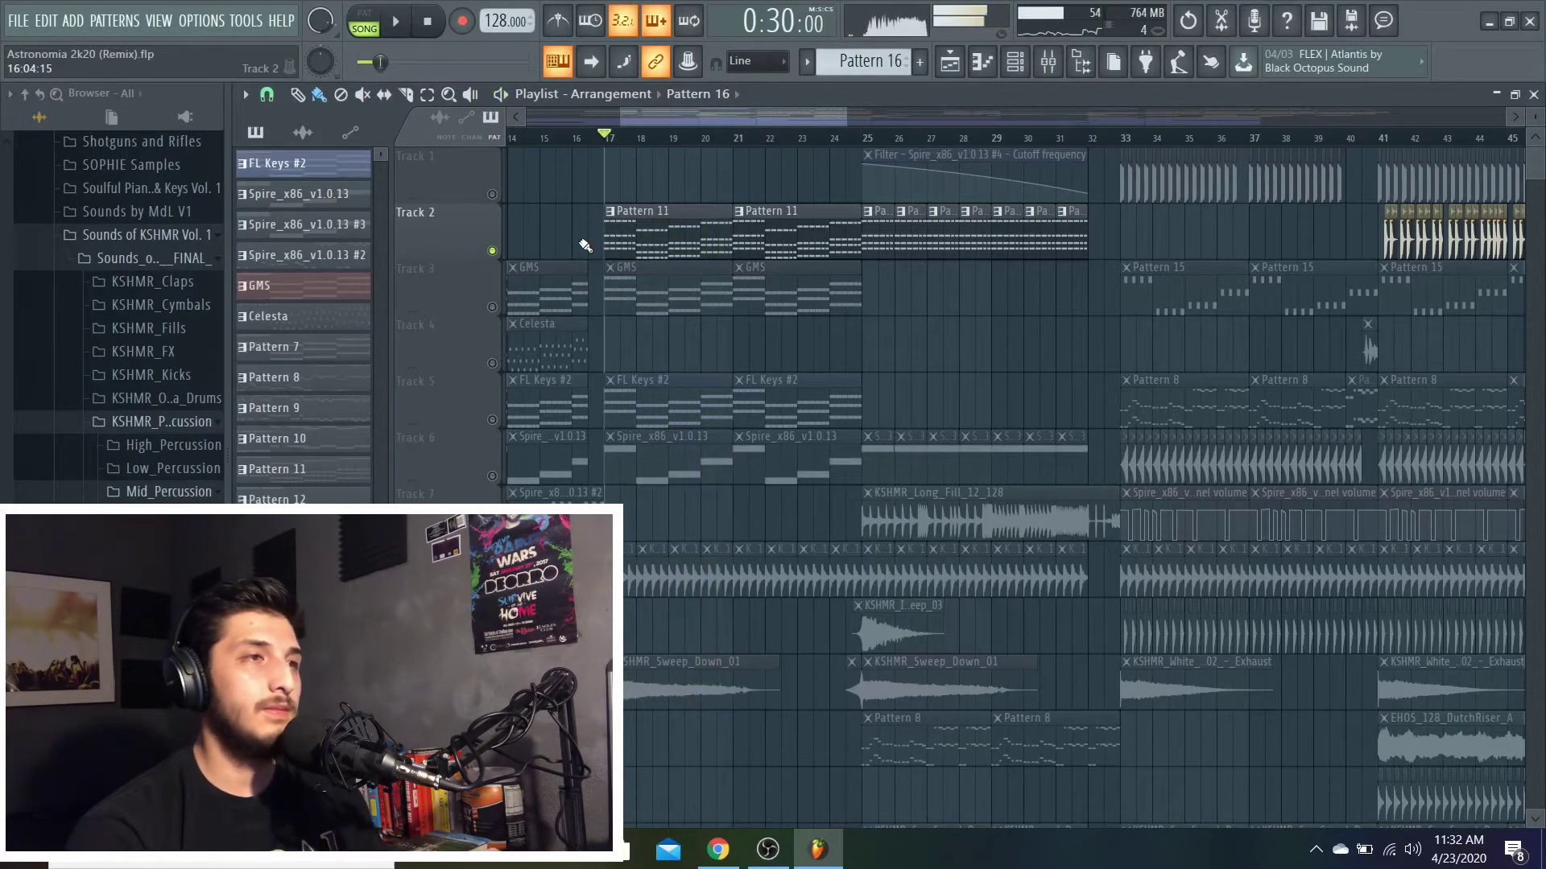
right_click(492, 250)
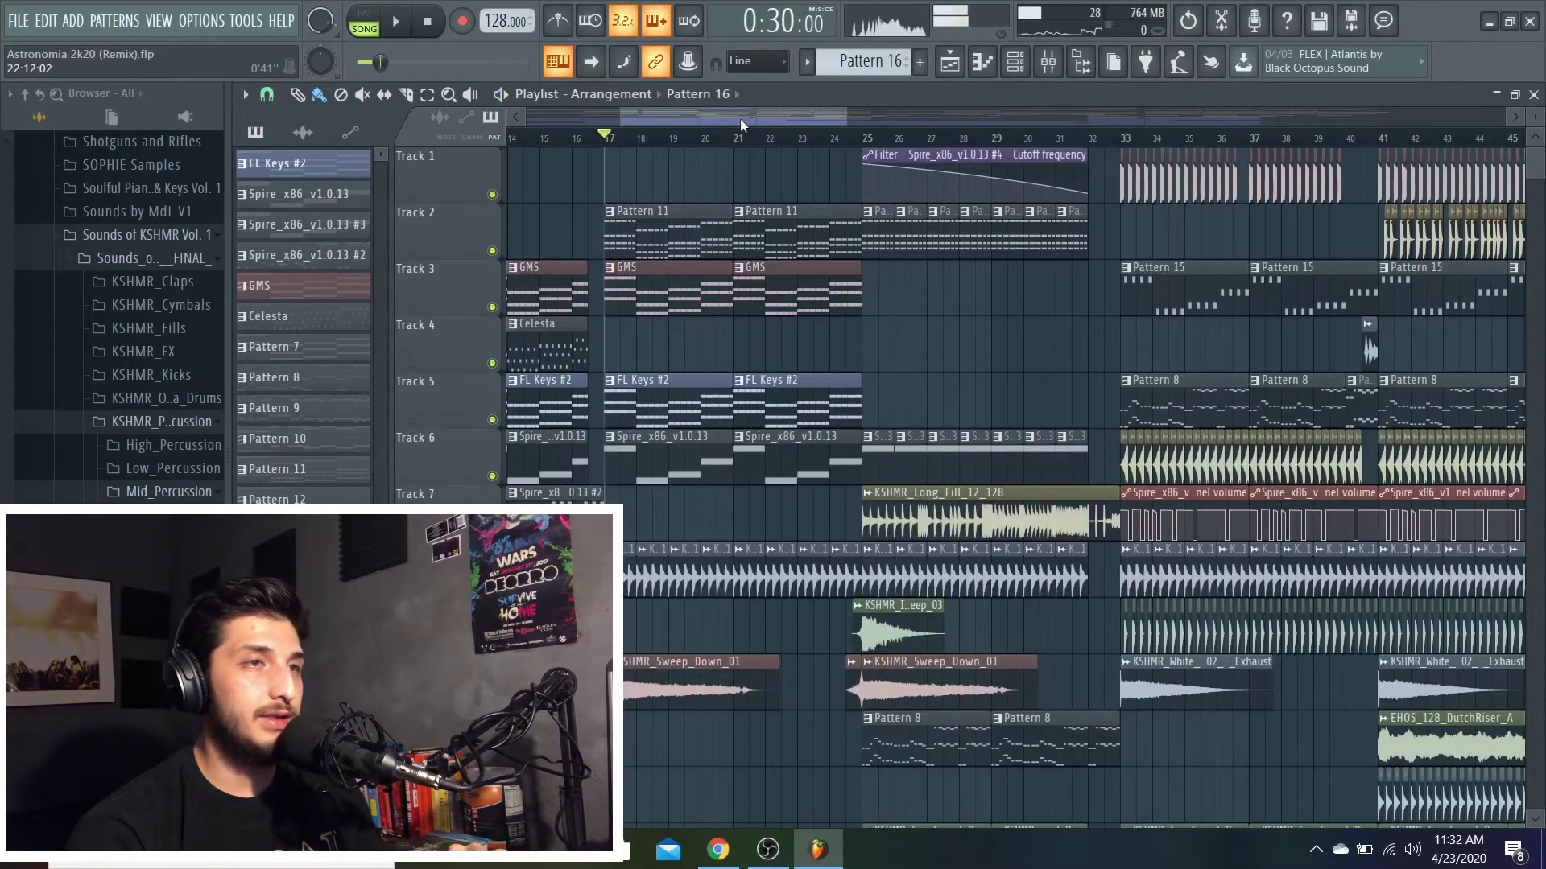
Place the playhead at bar 25 and examine the build-up clips across the tracks, including the long fill, Pattern 8 and crowd roar.
left_click_drag(741, 118, 803, 119)
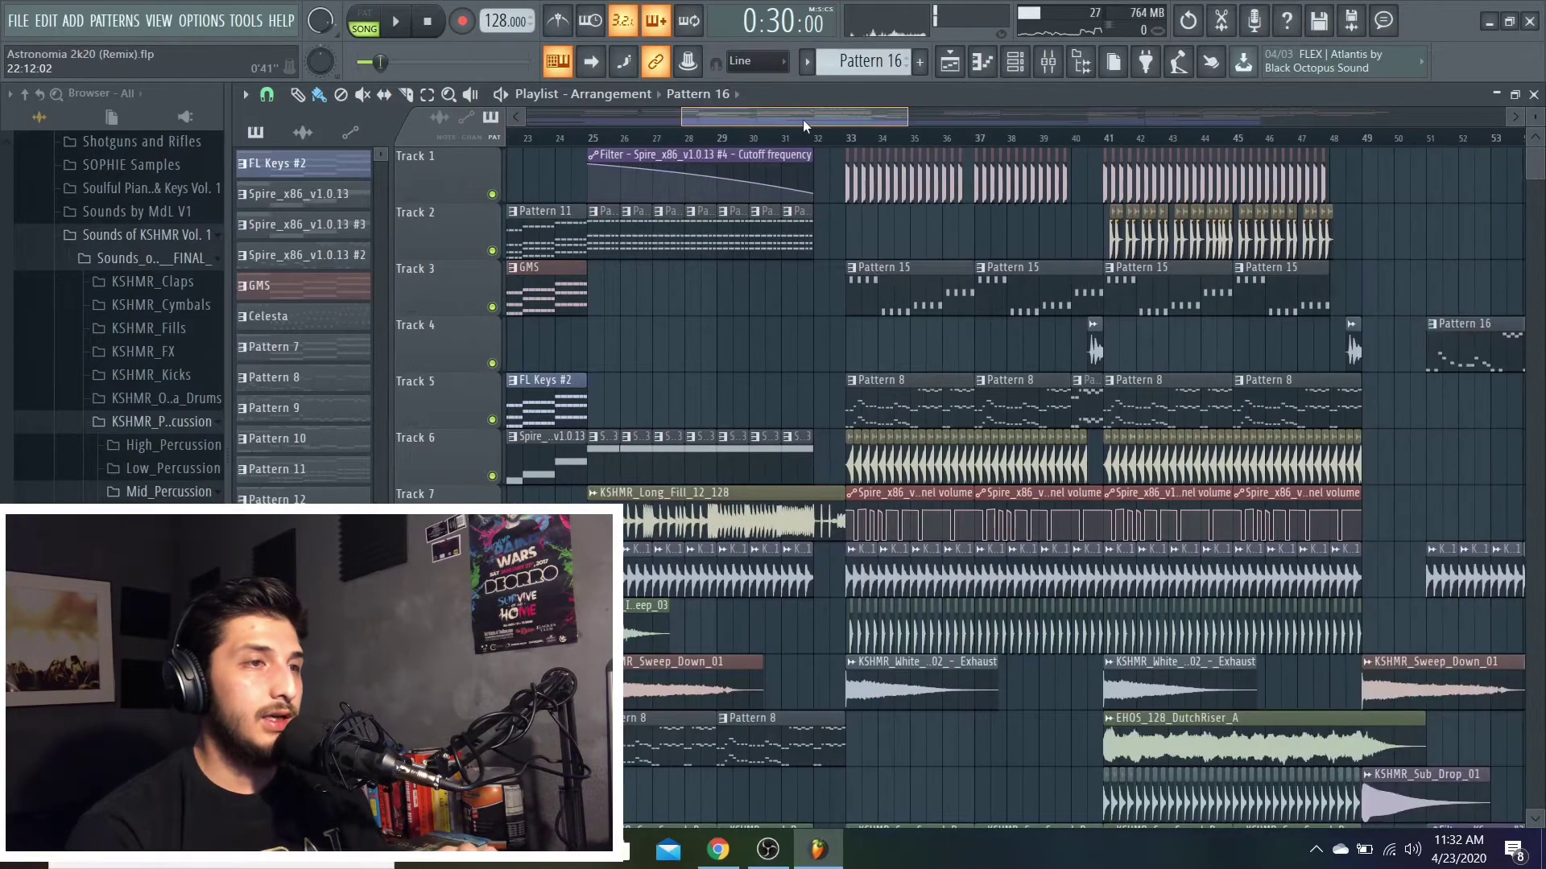
left_click(593, 140)
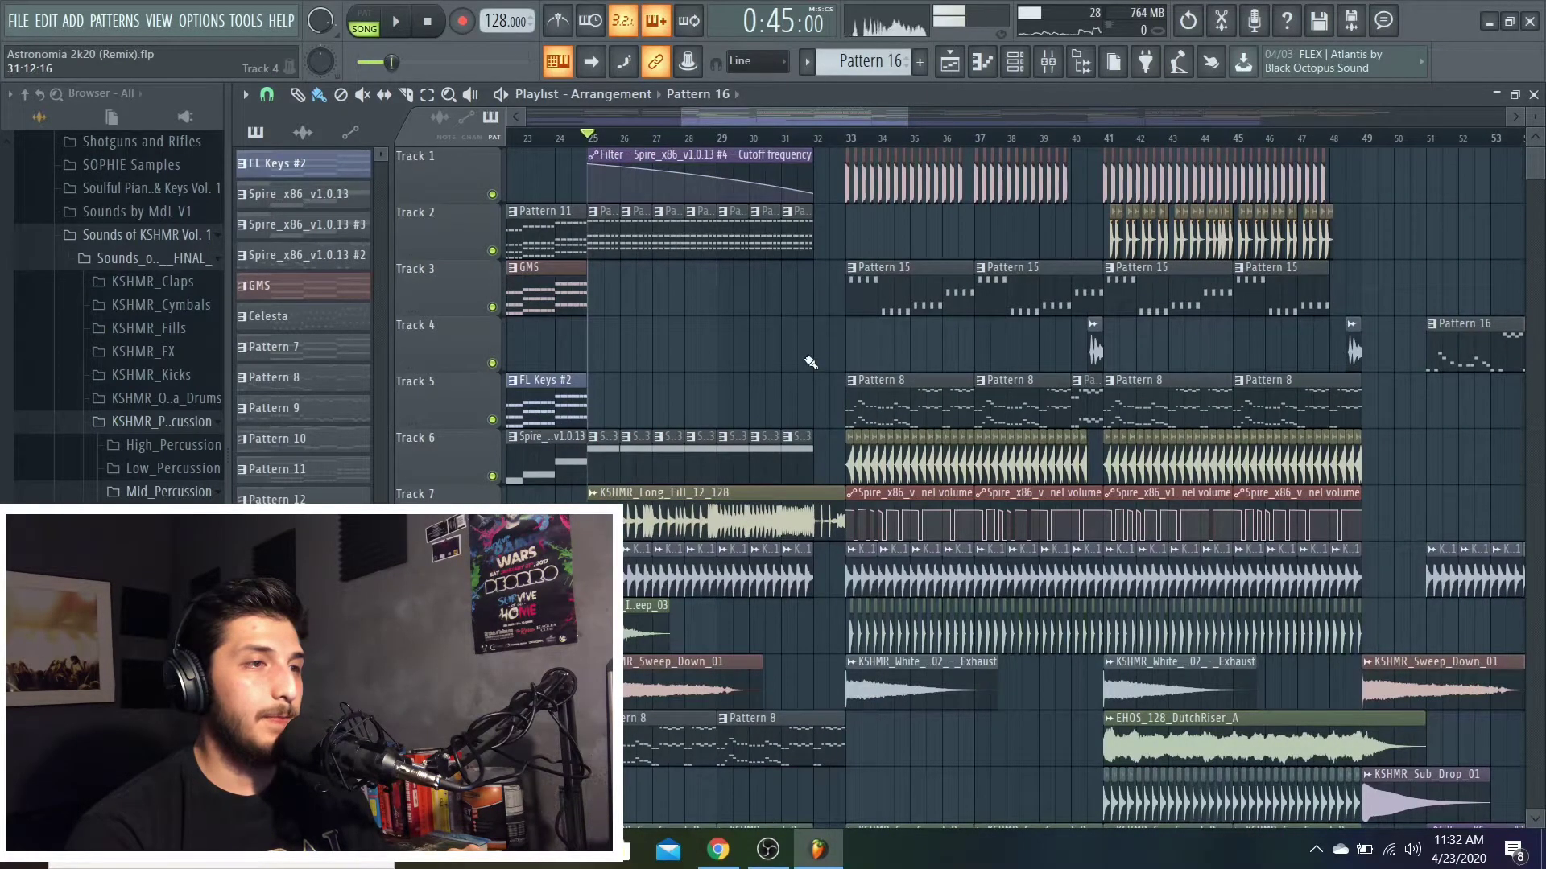
scroll(810, 363, "down", 3)
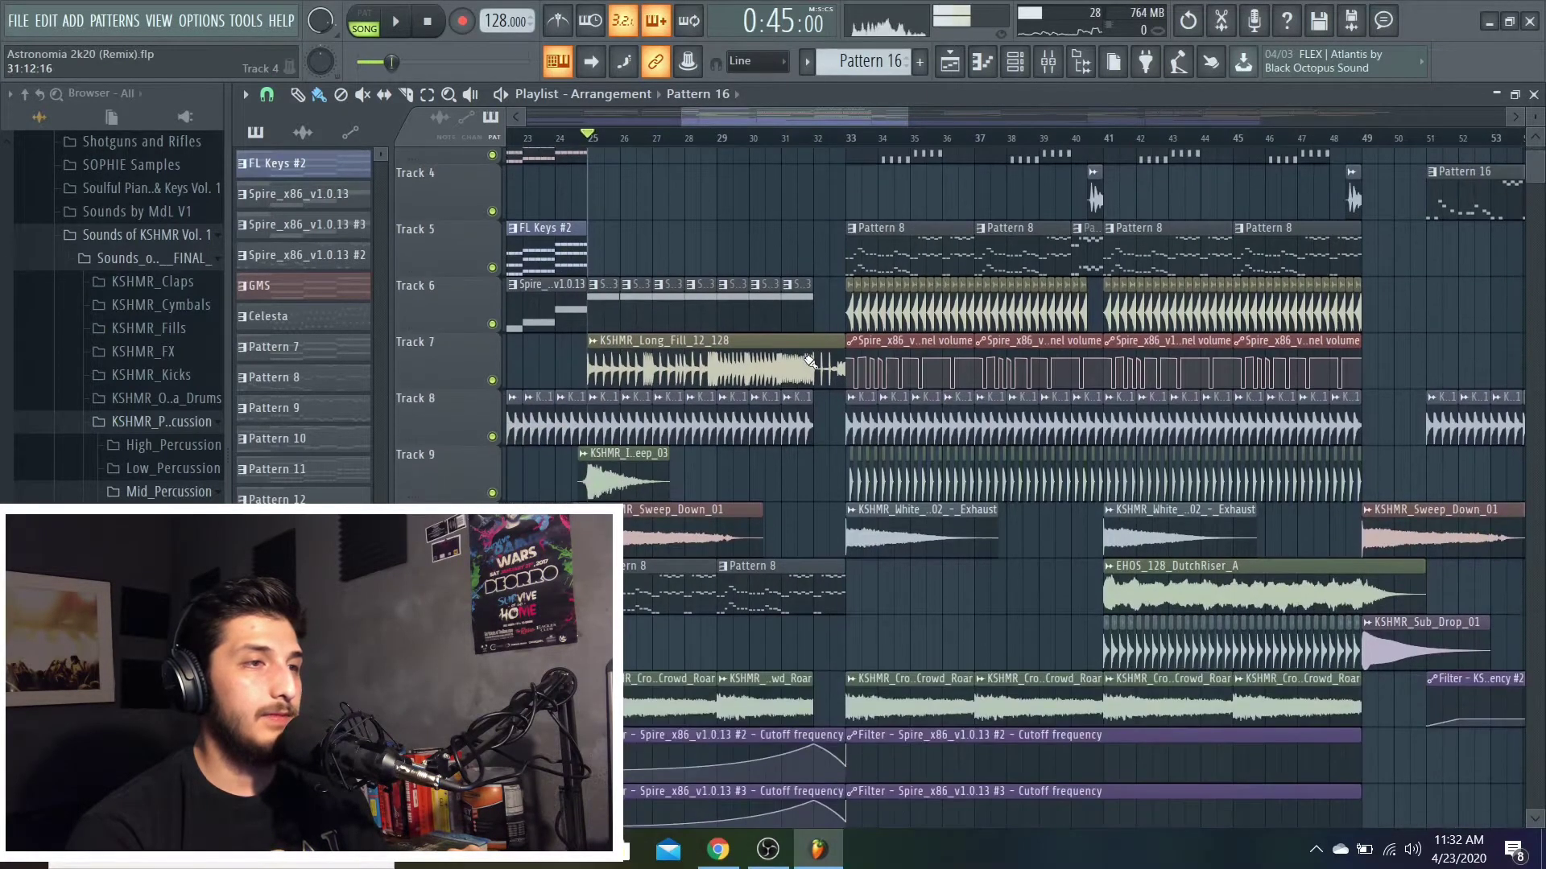
scroll(810, 362, "down", 2)
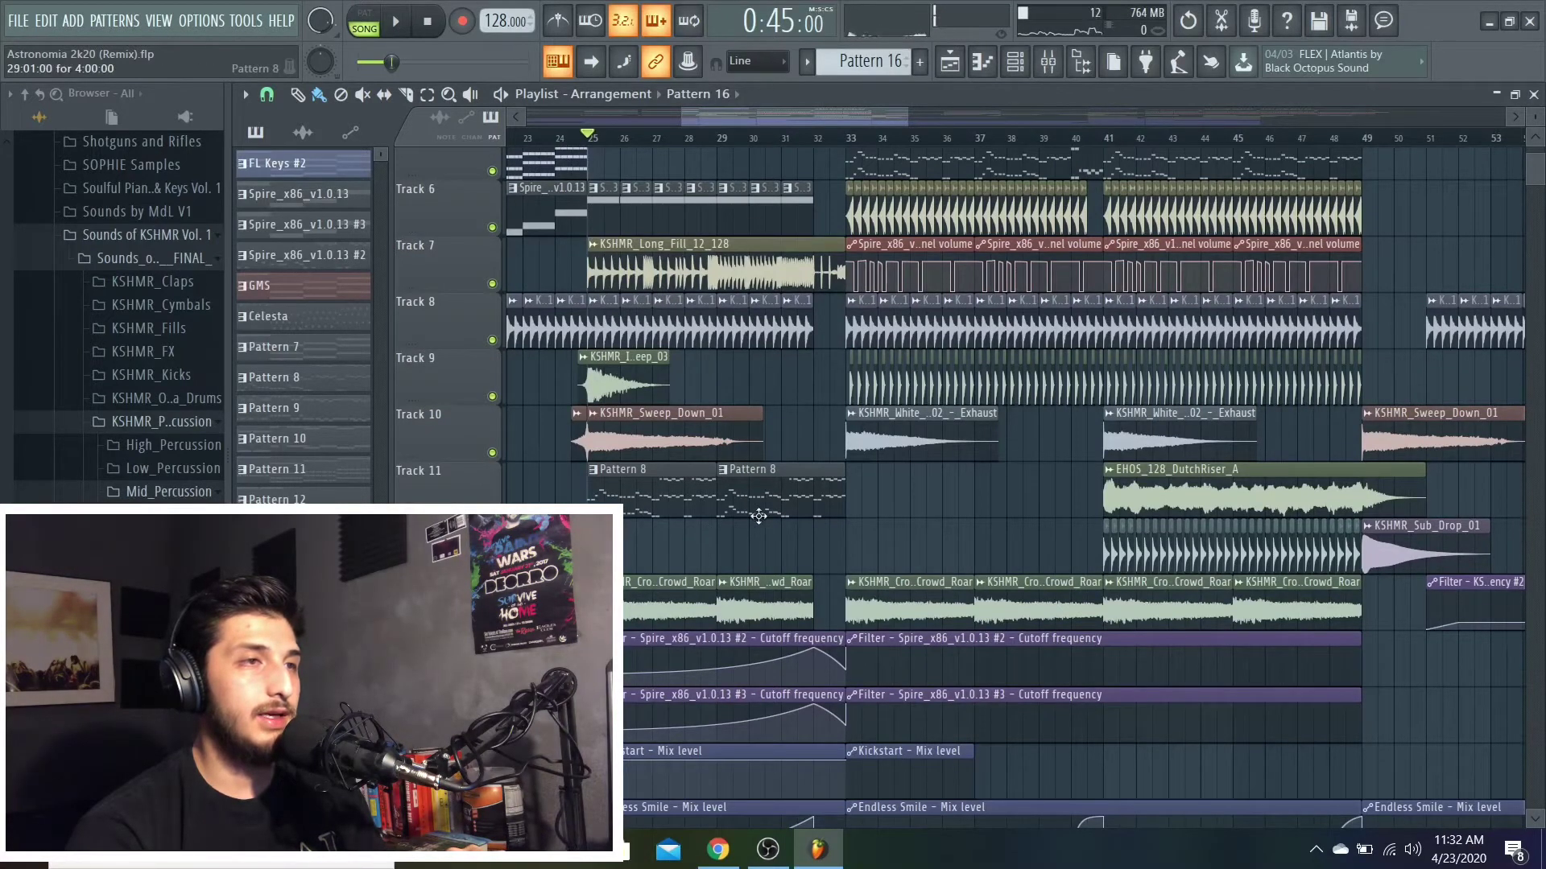
scroll(759, 516, "up", 2)
scroll(690, 370, "up", 2)
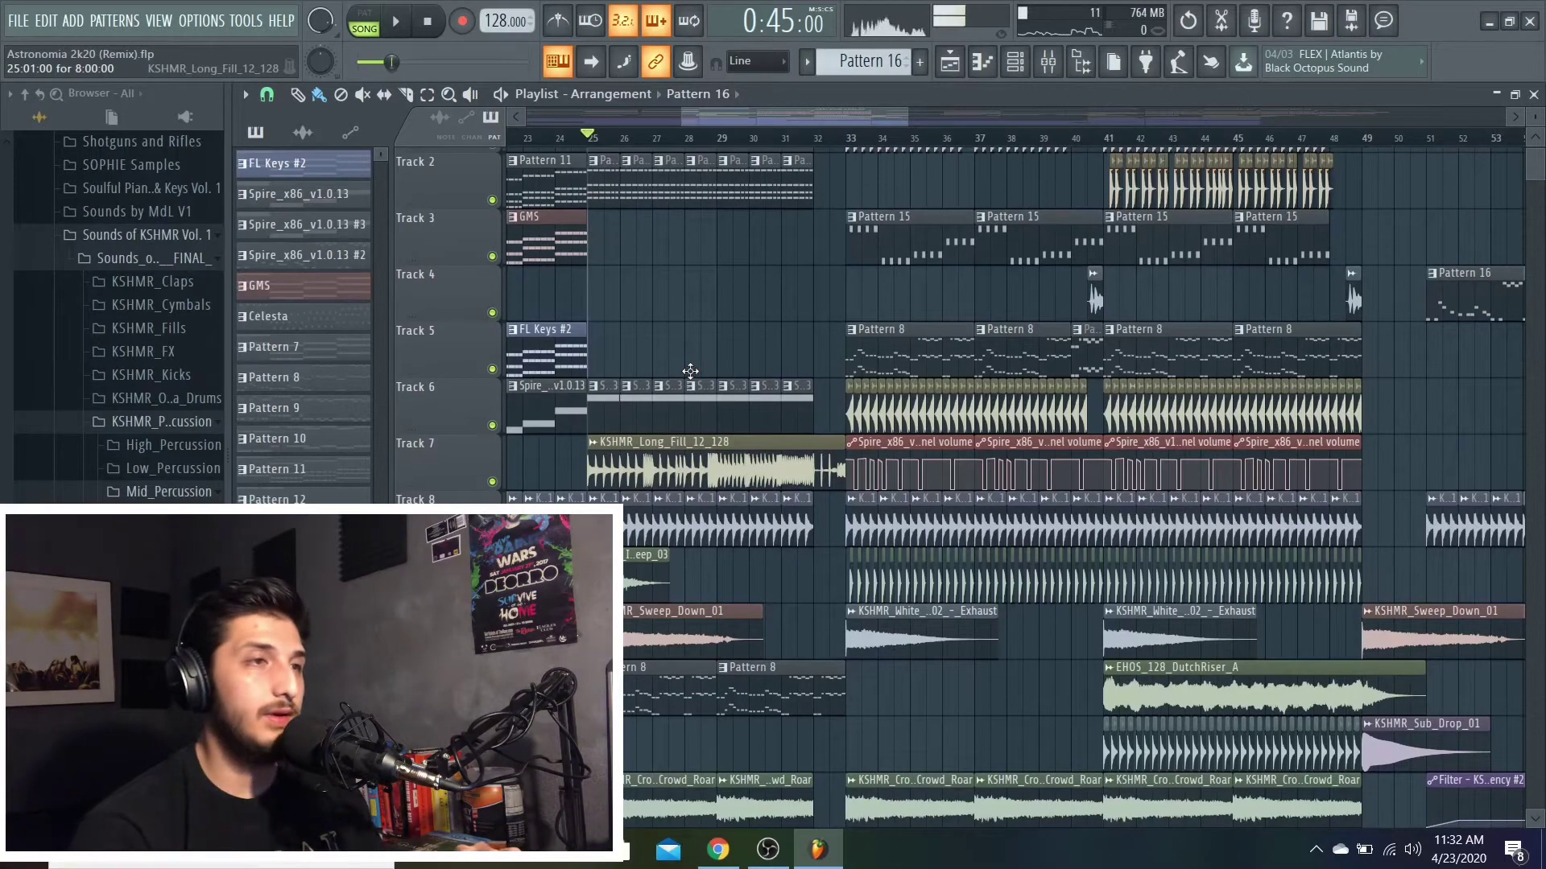
scroll(690, 370, "down", 5)
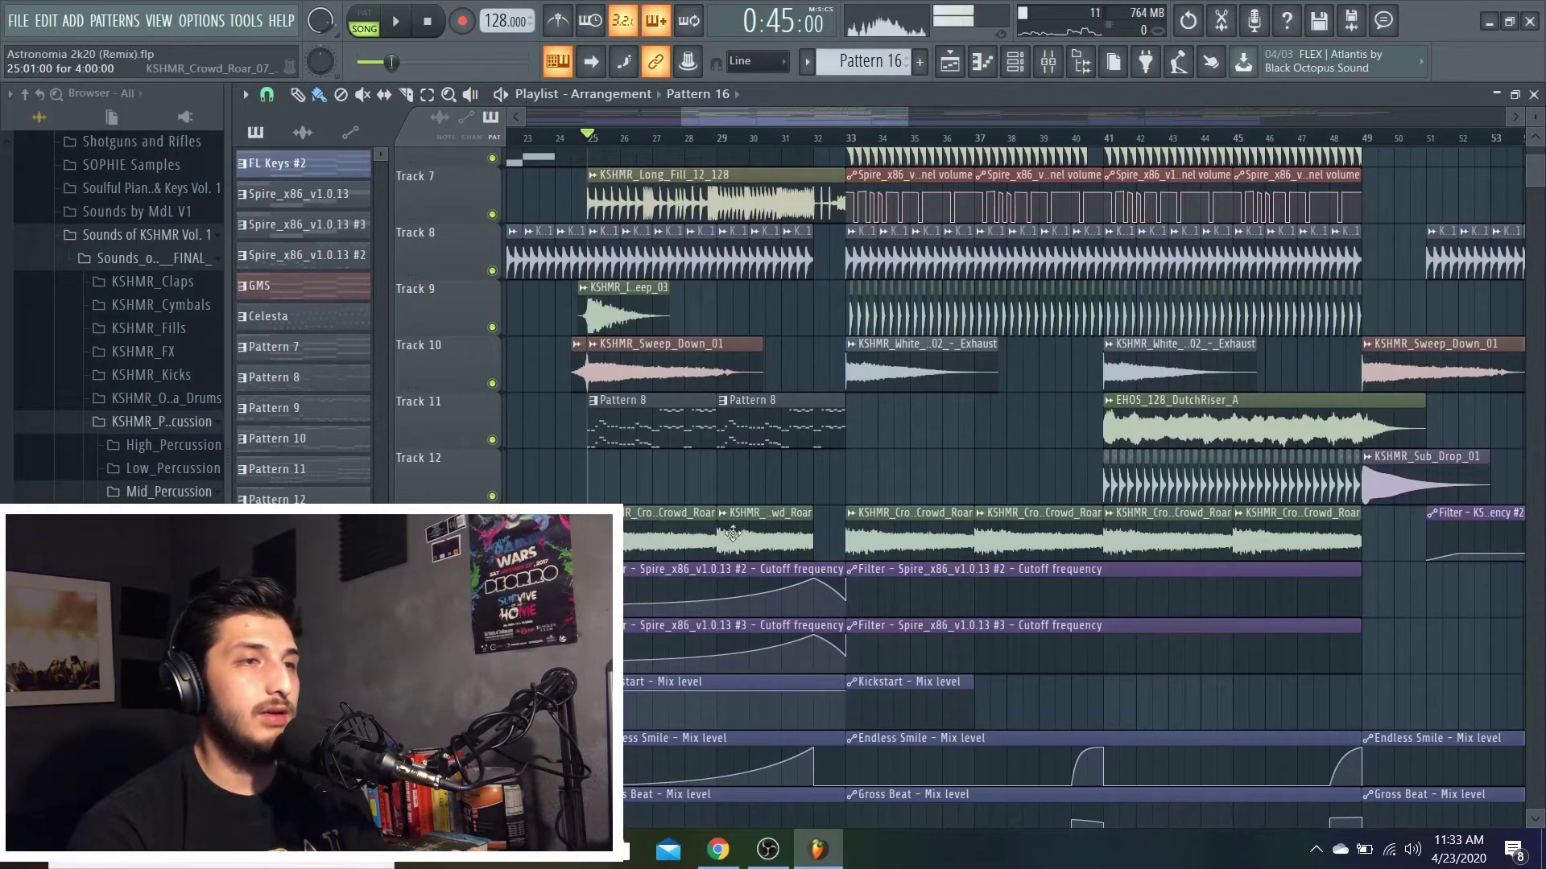
scroll(785, 545, "up", 6)
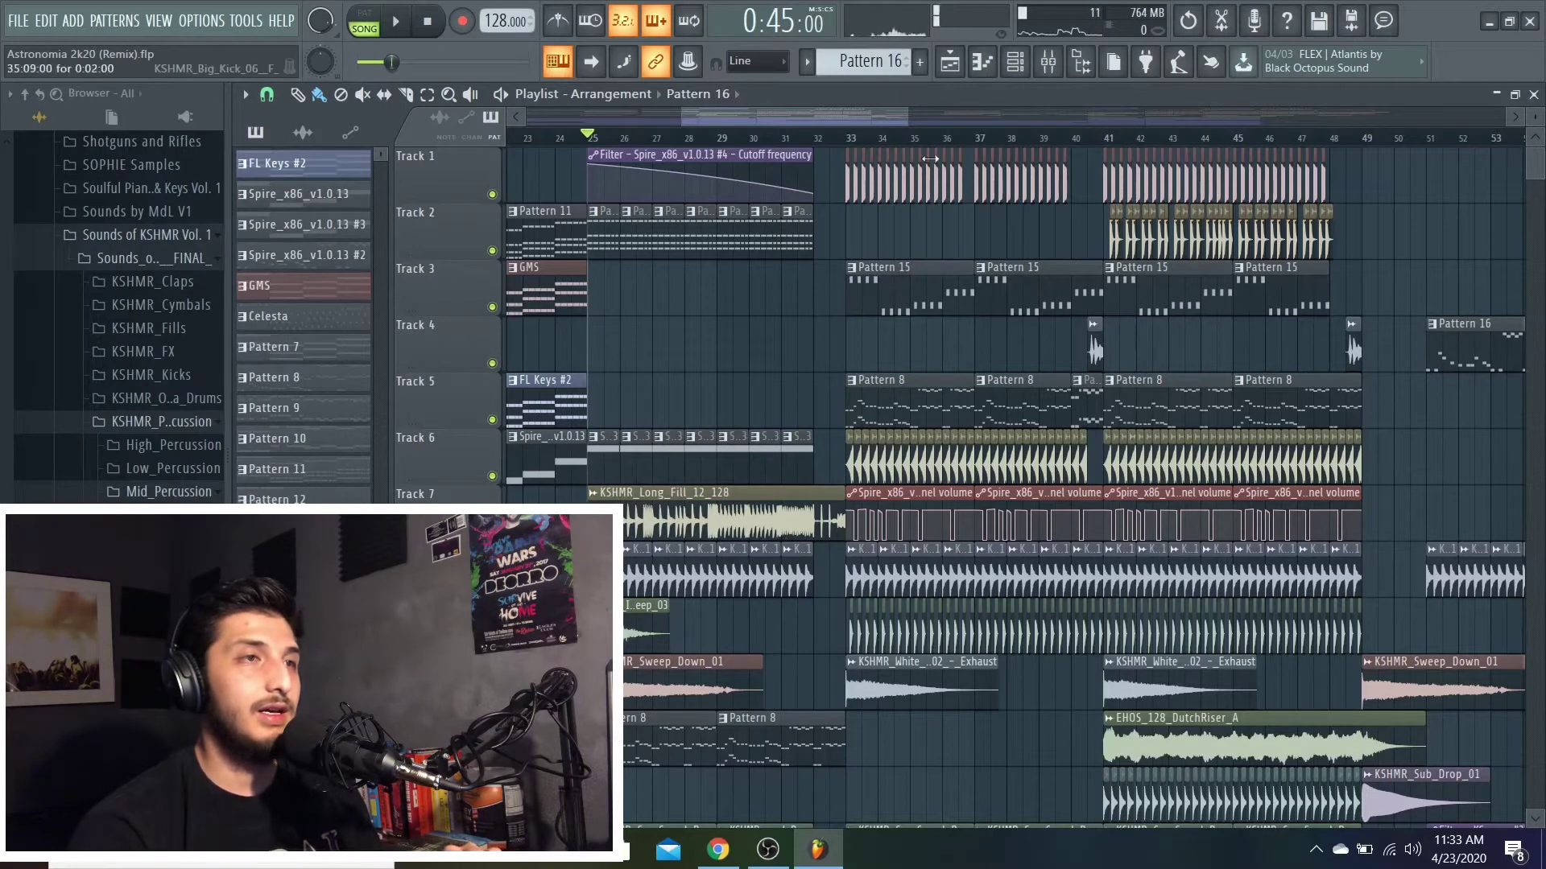
Solo Track 1 and play its KSHMR Big Kick clips alone from bar 33.
left_click(849, 140)
left_click_drag(857, 125, 910, 113)
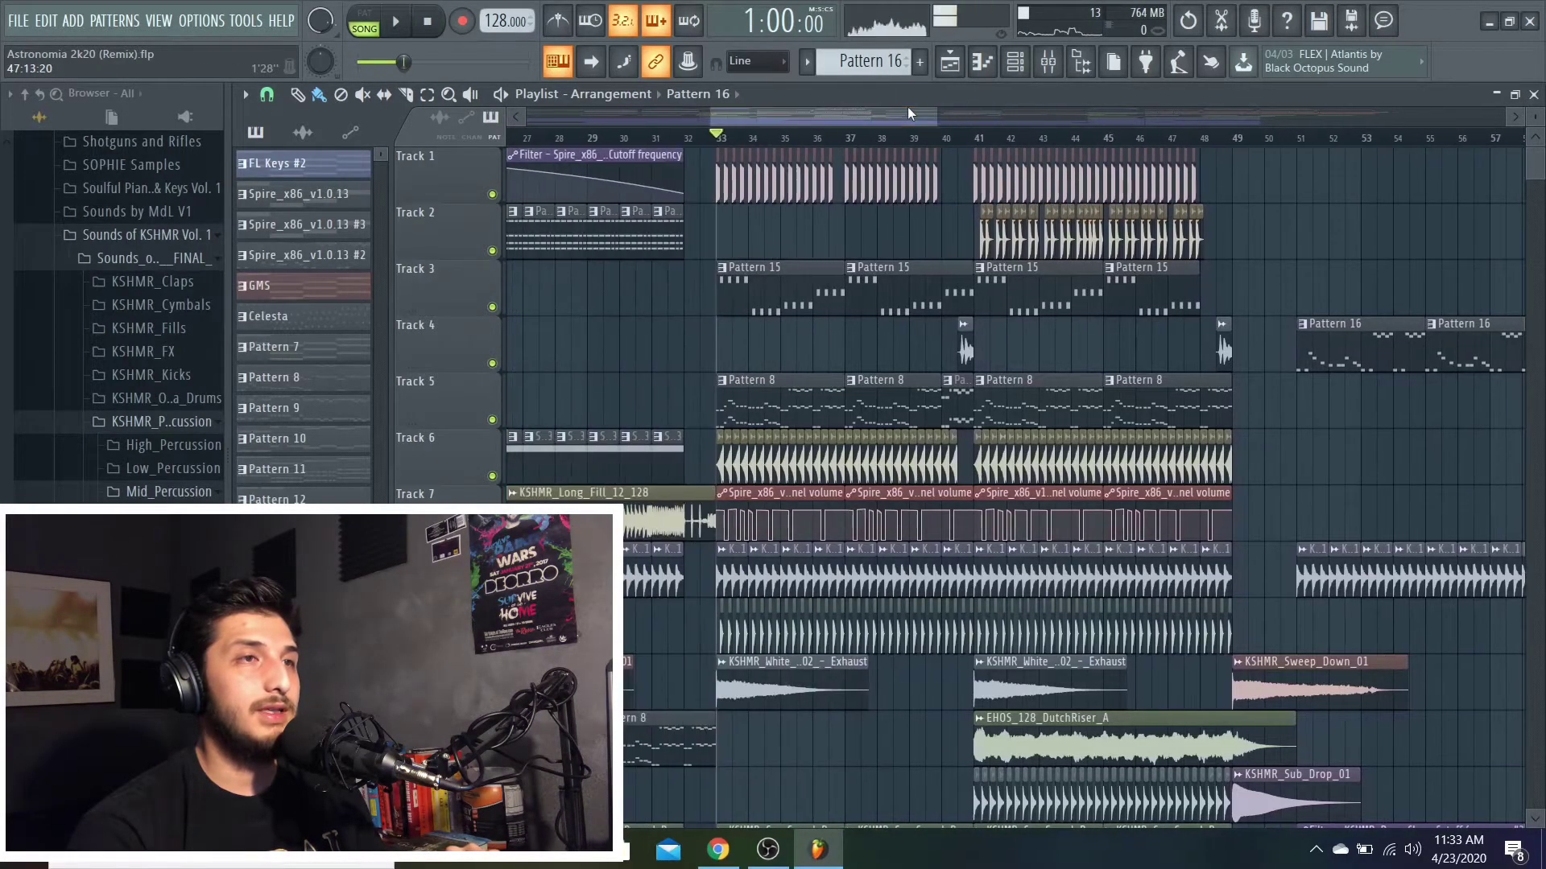
scroll(752, 119, "up", 2)
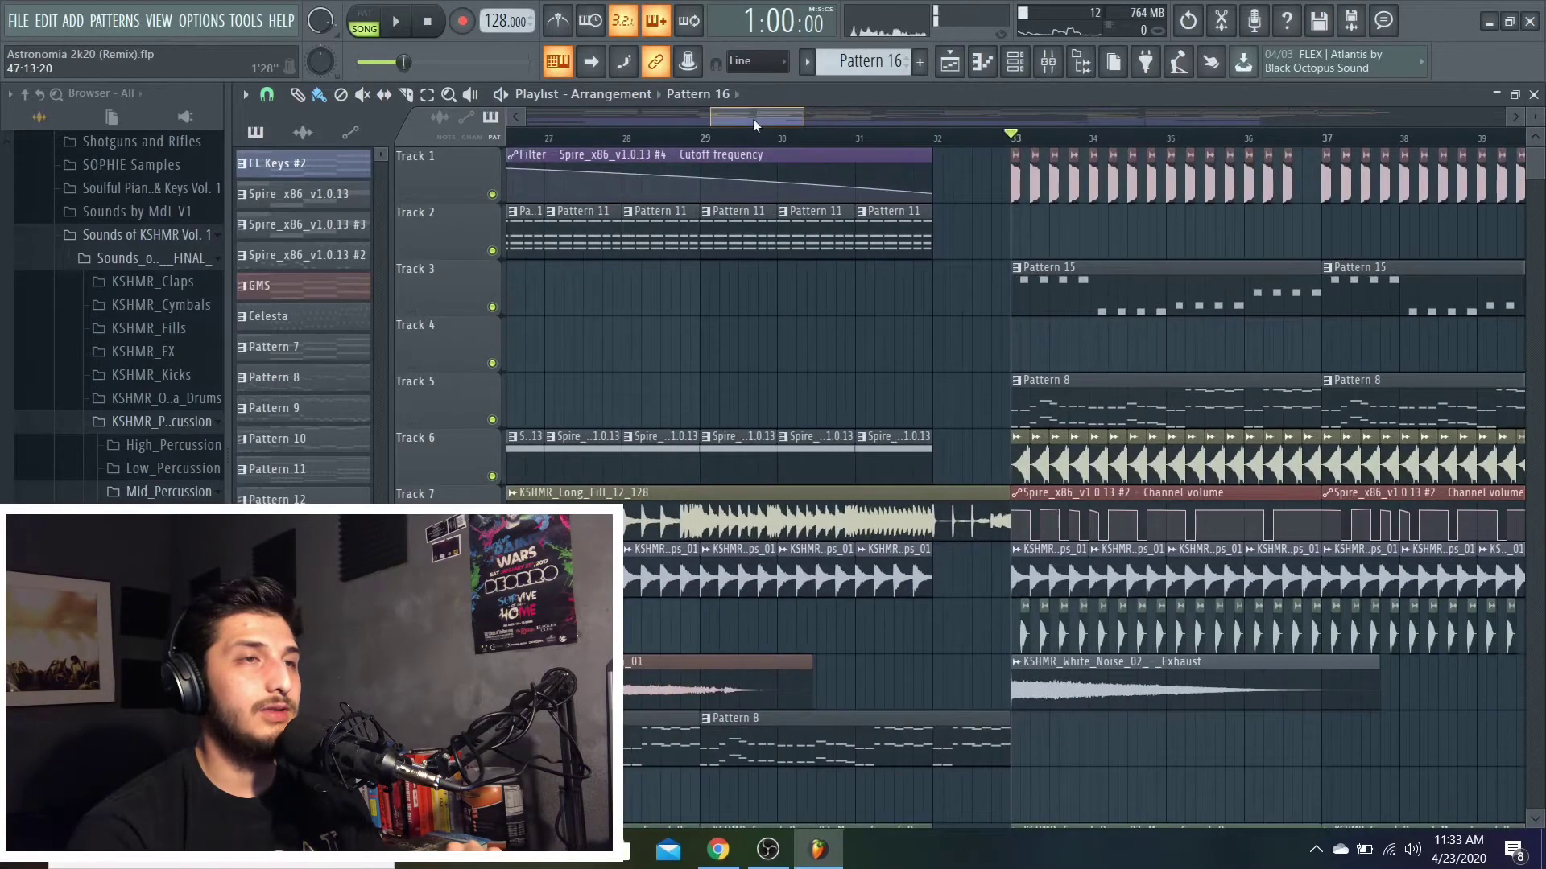
scroll(774, 120, "up", 2)
mouse_move(774, 120)
left_mouse_down()
mouse_move(801, 123)
mouse_move(787, 126)
left_mouse_up()
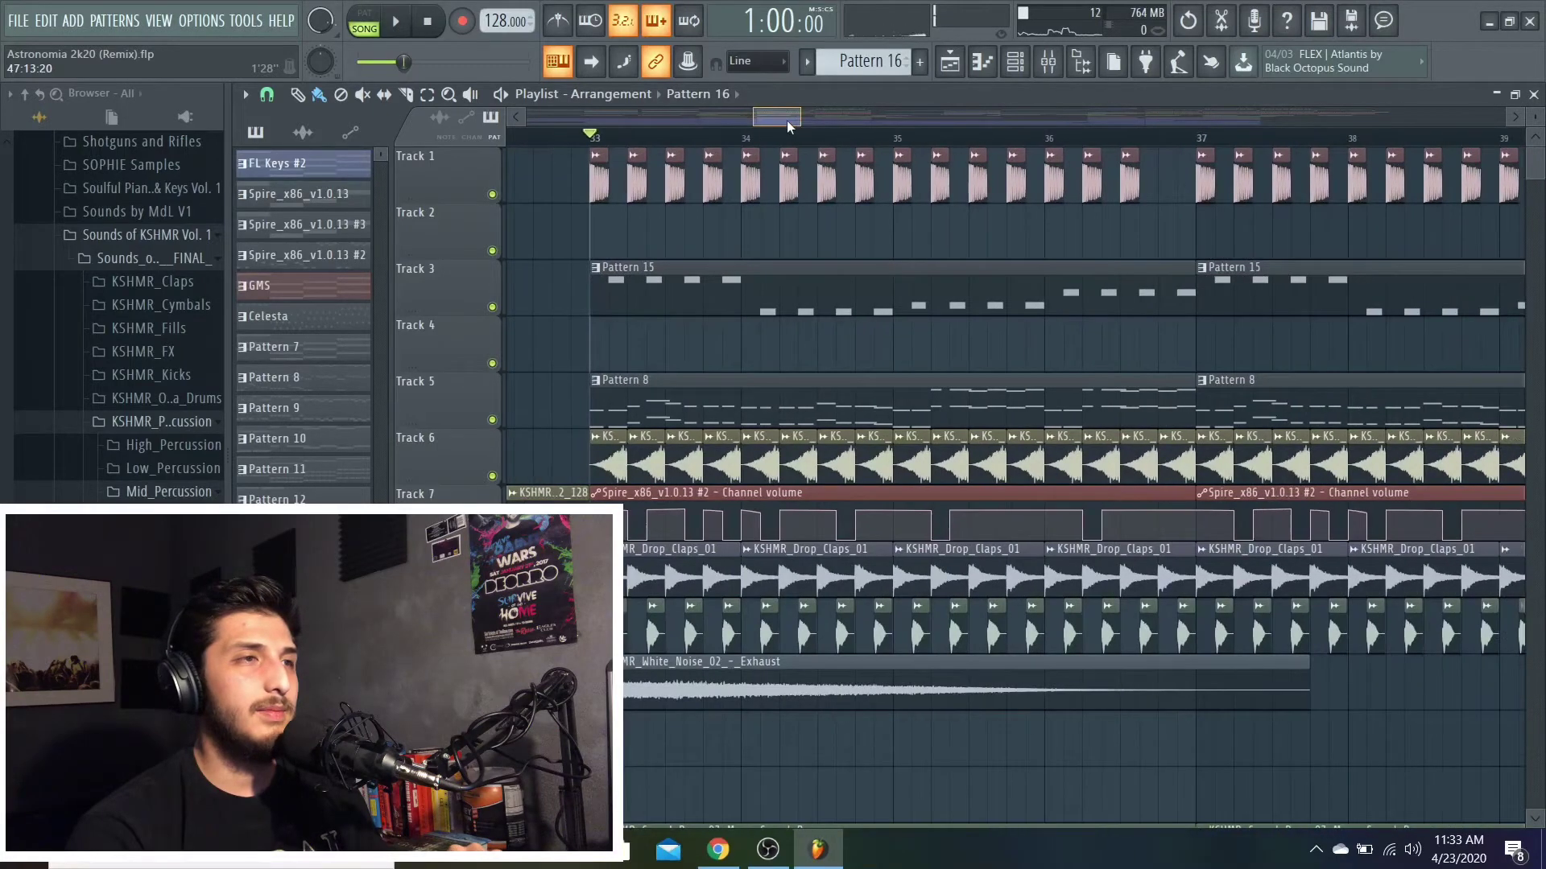
right_click(492, 195)
key("space")
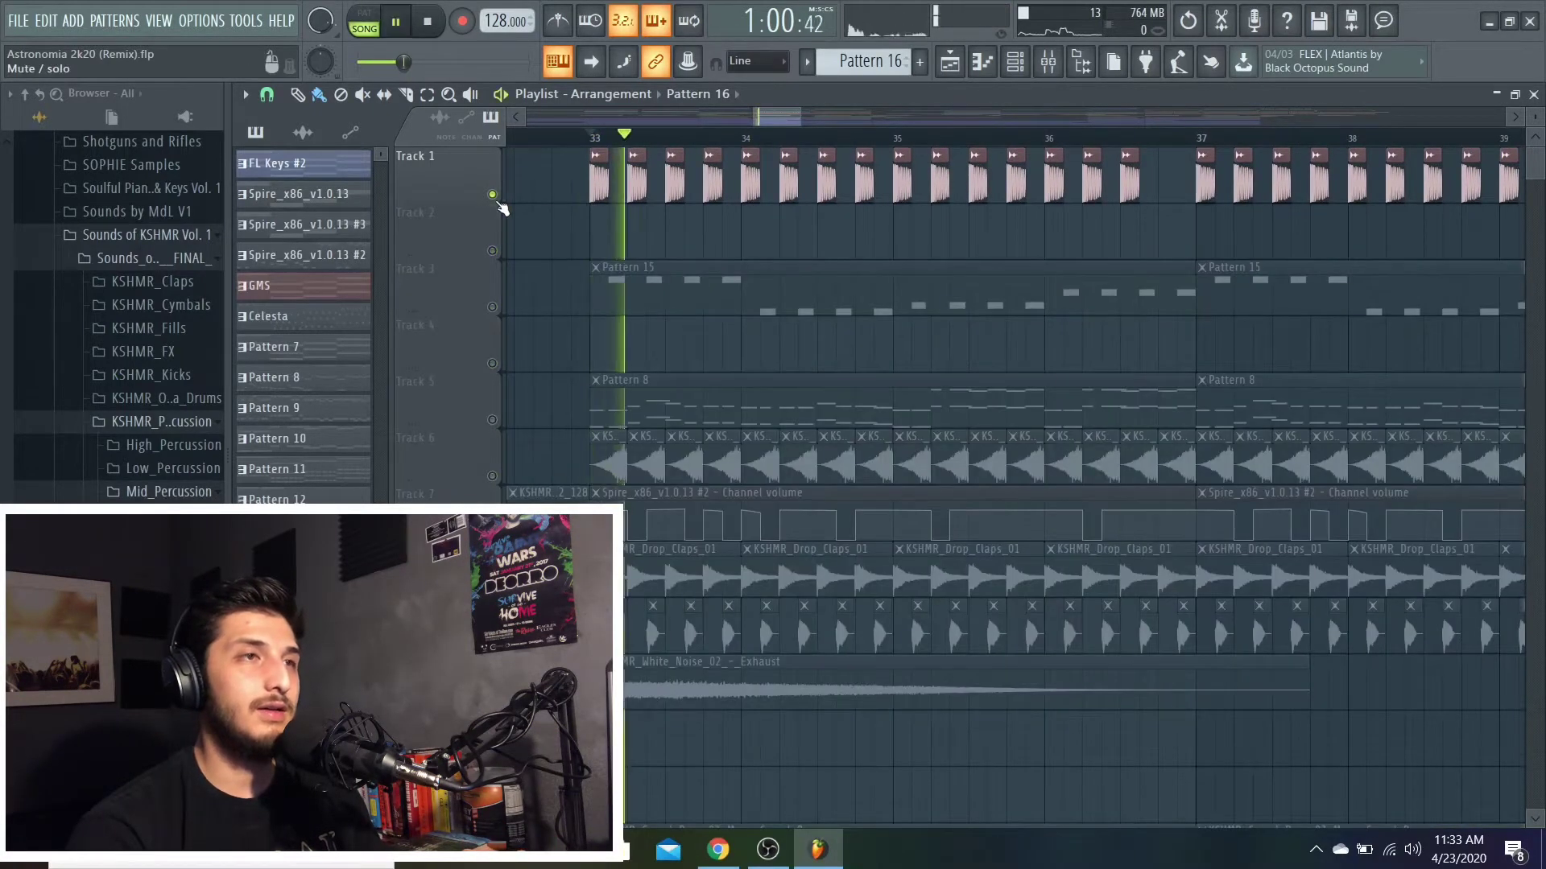
key("space")
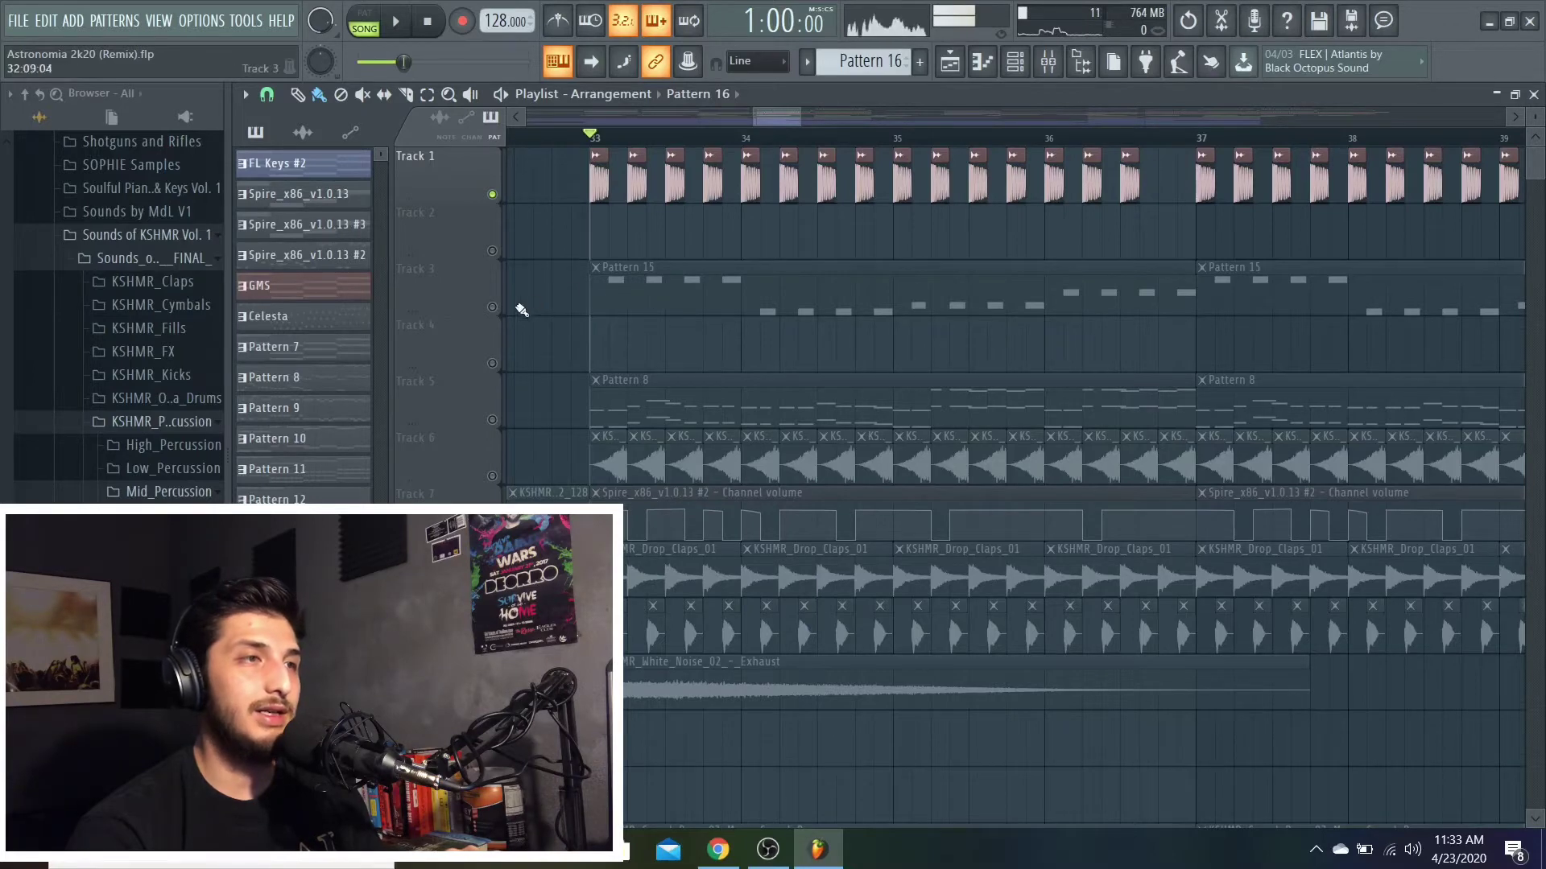
Enable Track 3 and play its Pattern 15 together with the Track 1 kicks from bar 33.
left_click(493, 307)
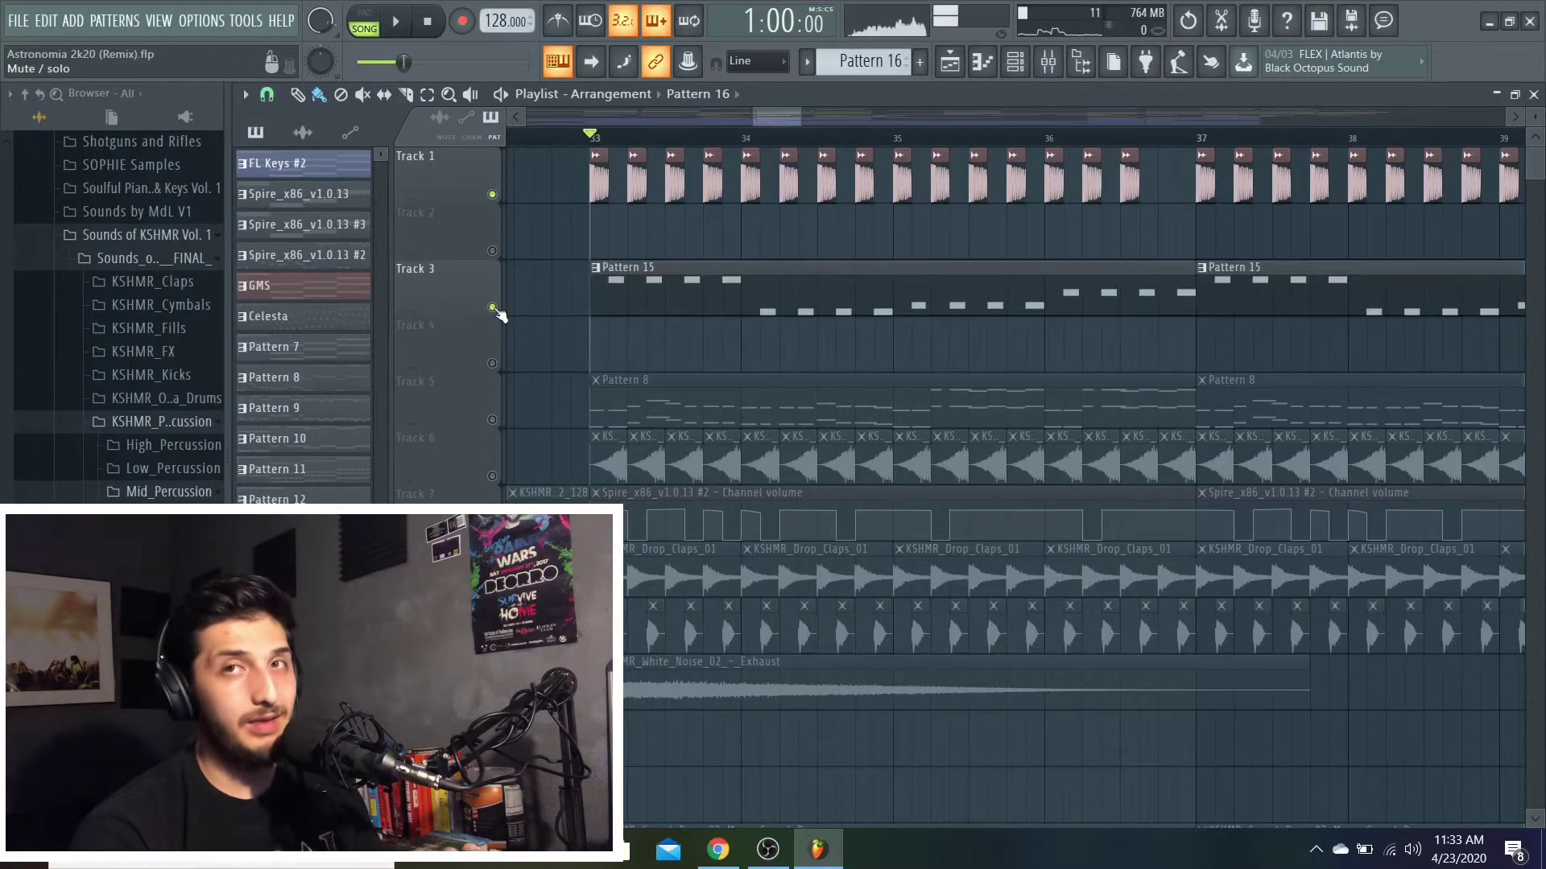
key("space")
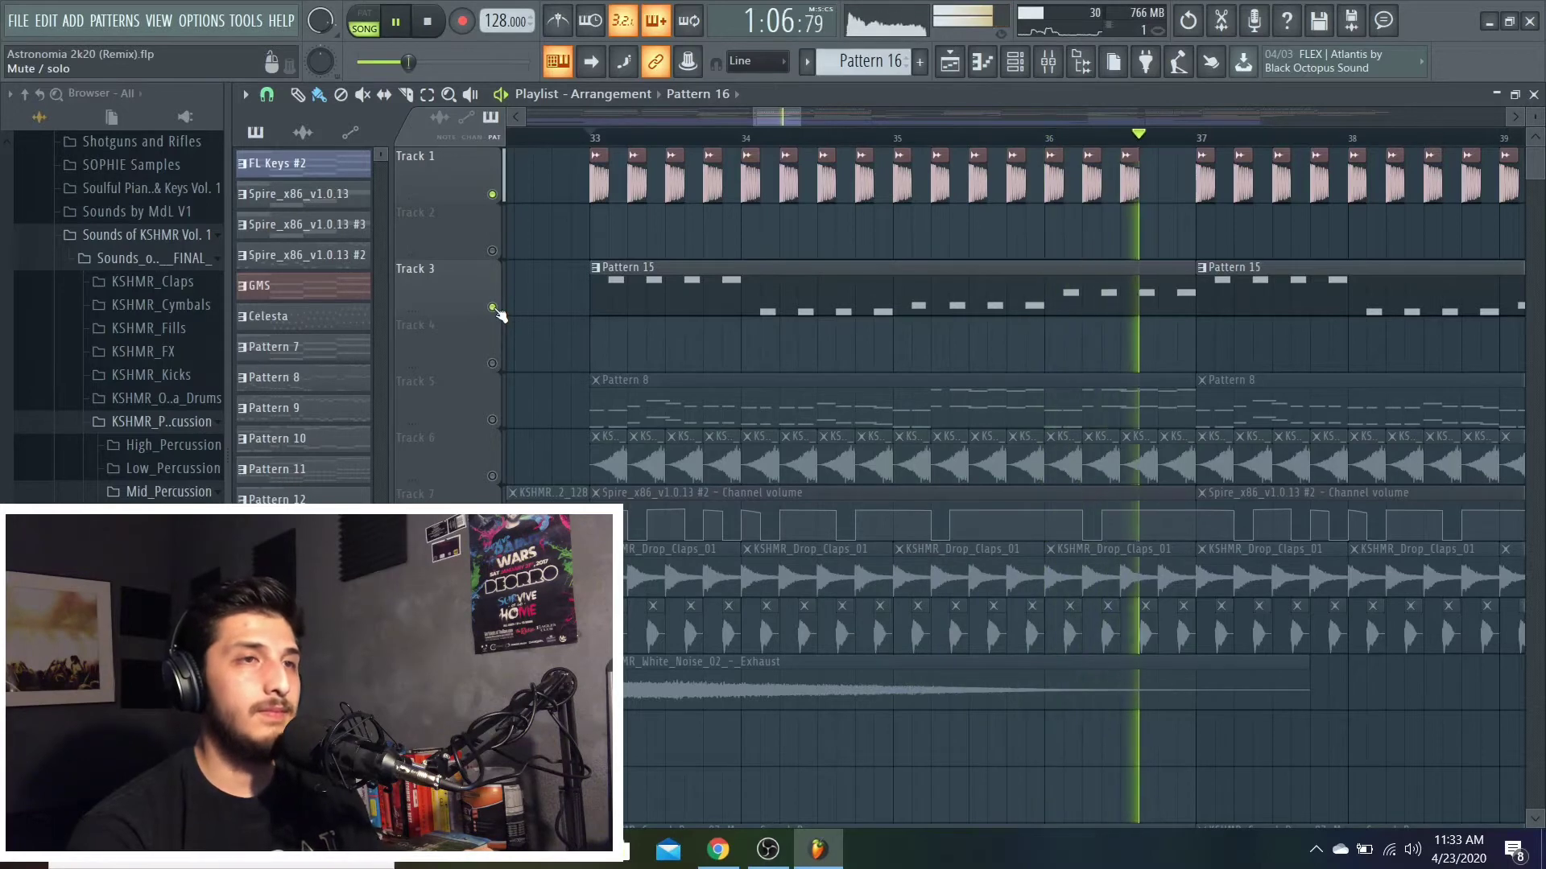
key("space")
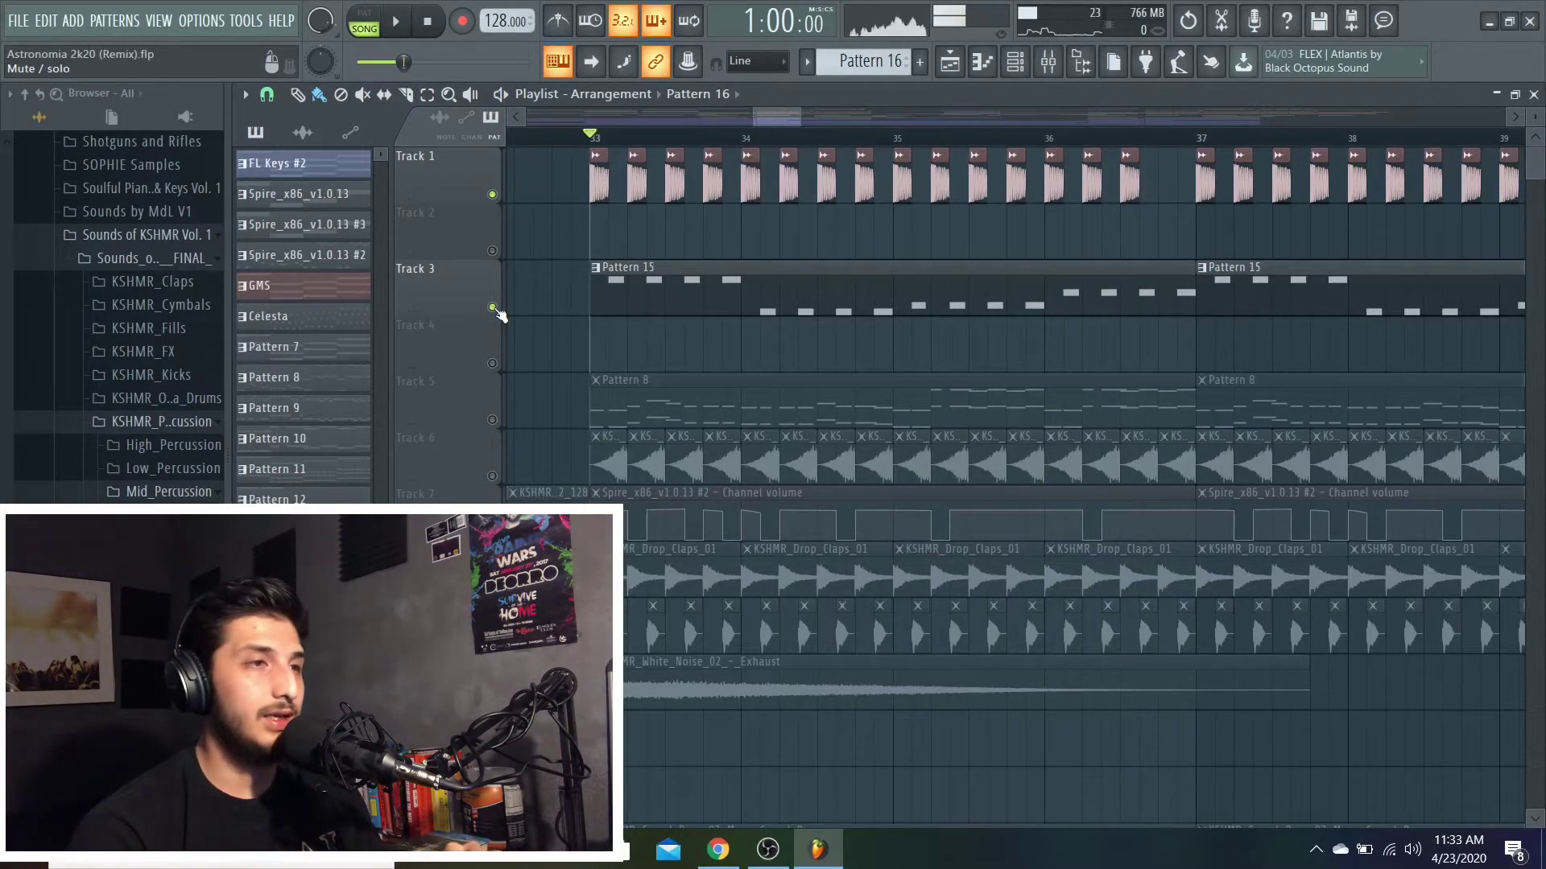
Solo Track 6 and play its audio clips alone from bar 33.
left_click(493, 476, "ctrl")
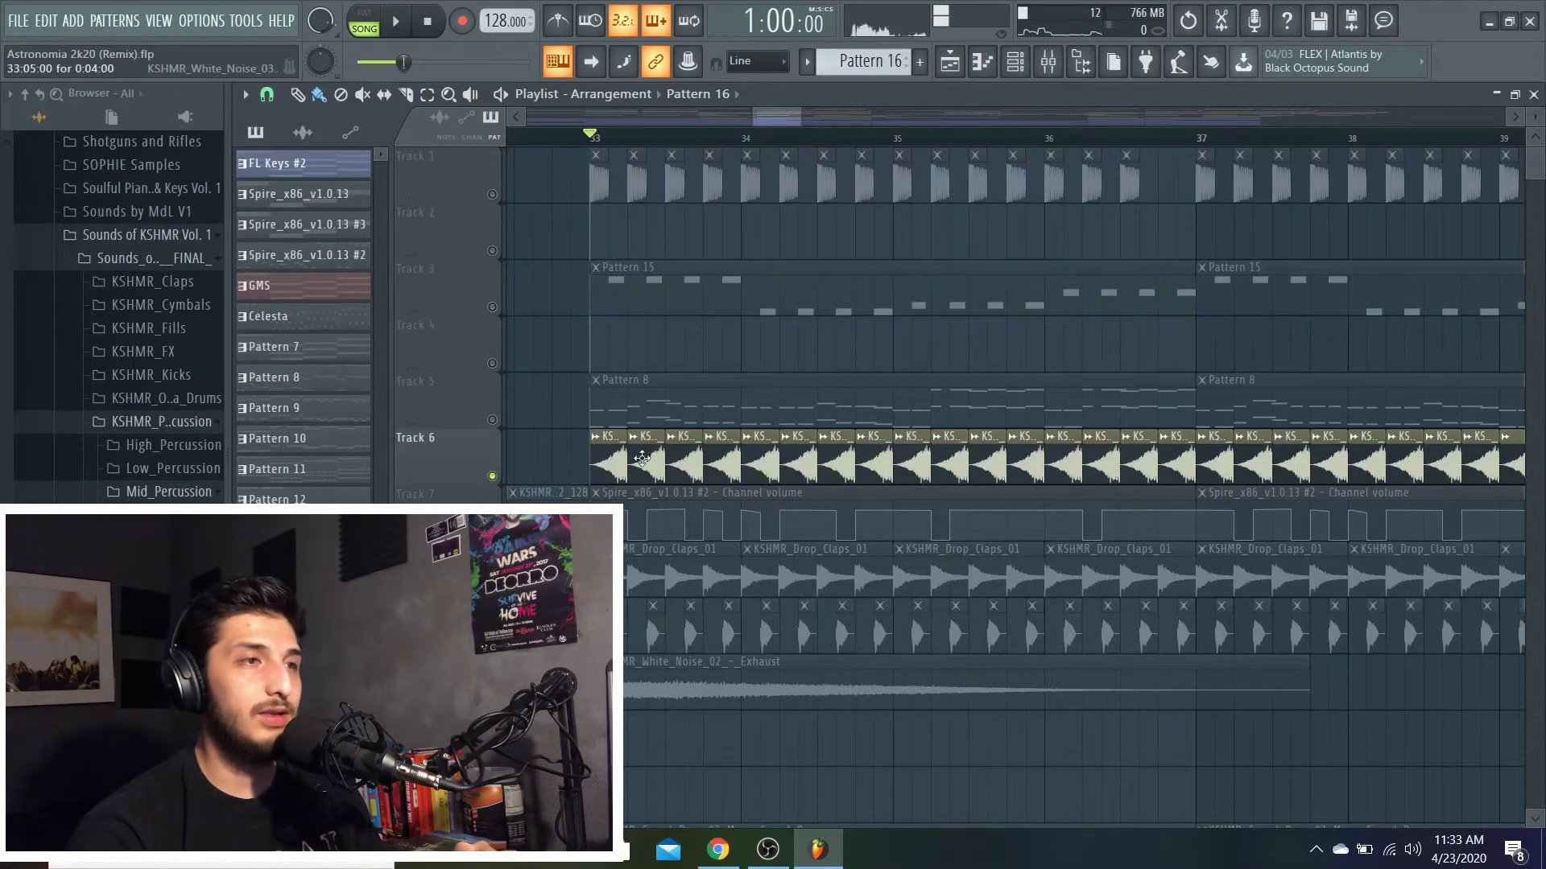
key("space")
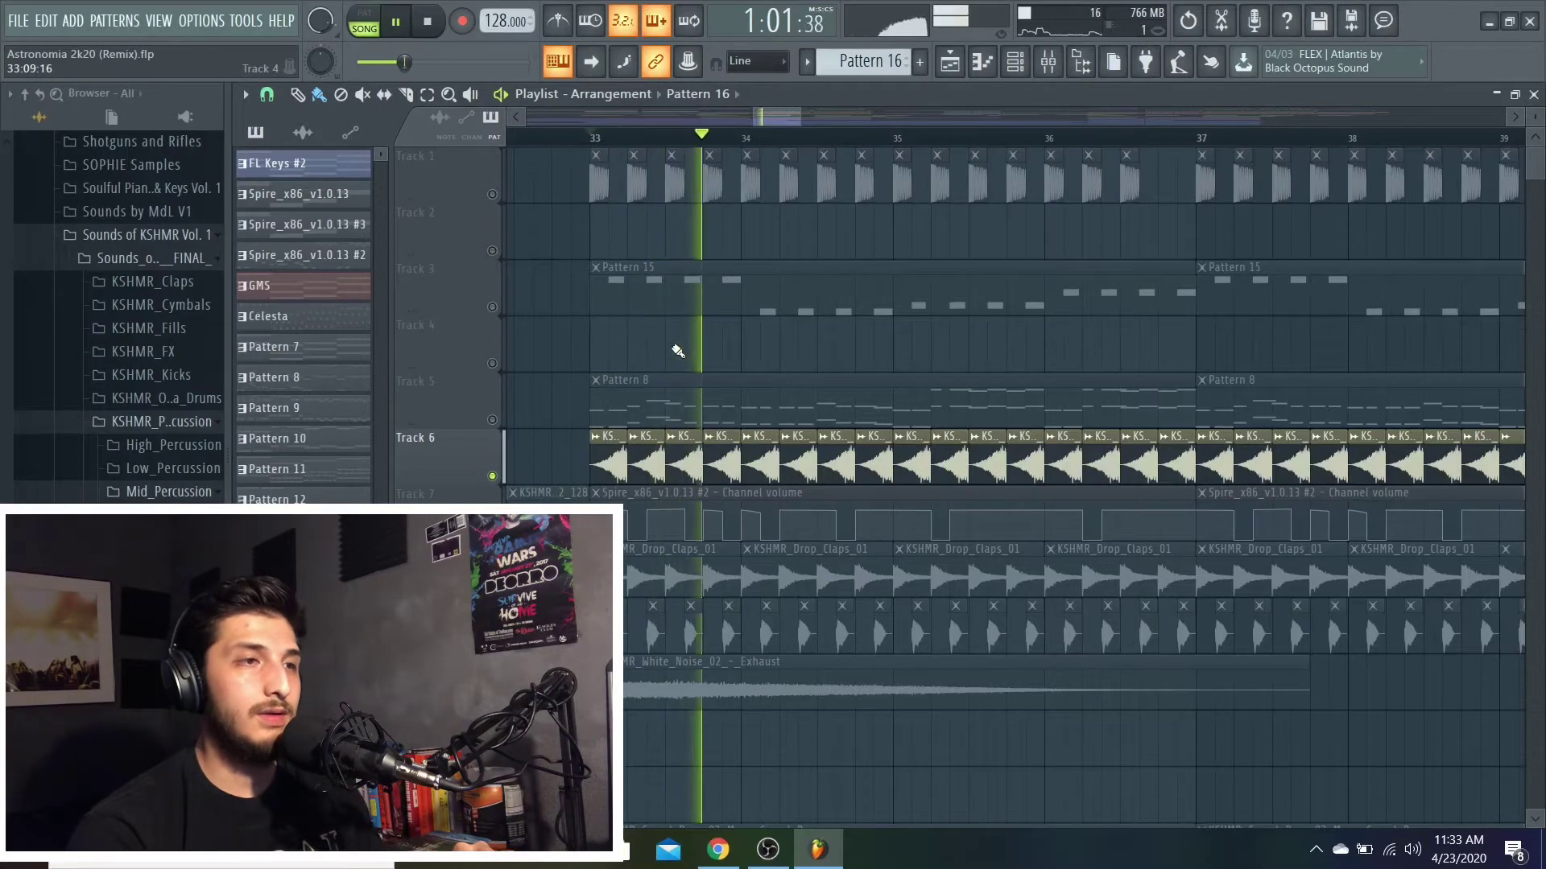
key("space")
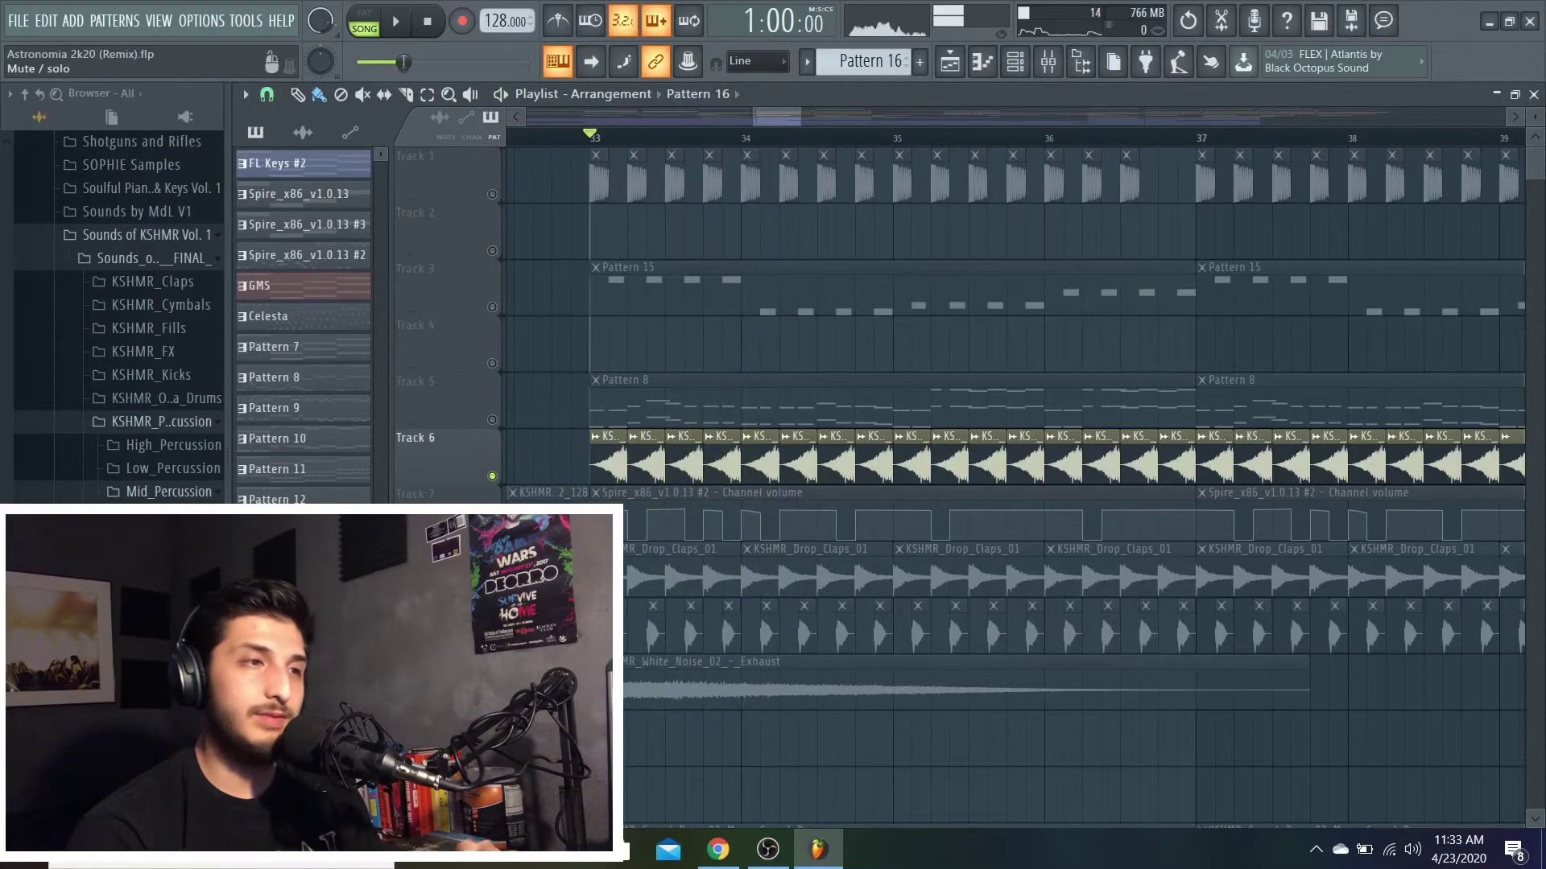
Solo the drop claps on Track 8, enable Track 9, mute Track 8, and play the Track 9 clips alone.
left_click(493, 588, "ctrl")
left_click(493, 645)
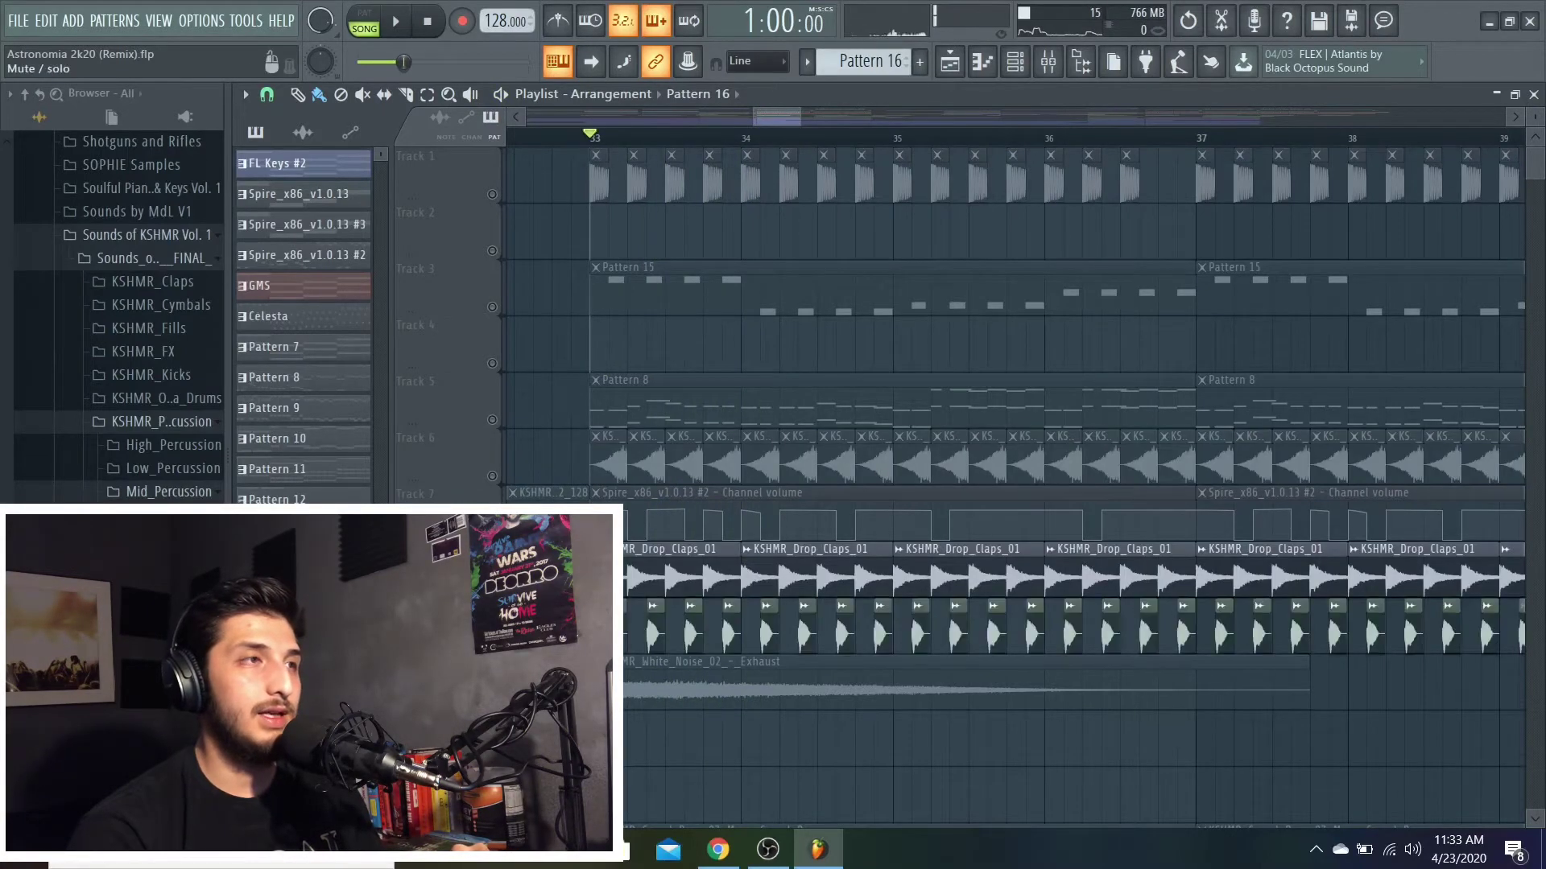
left_click(493, 588)
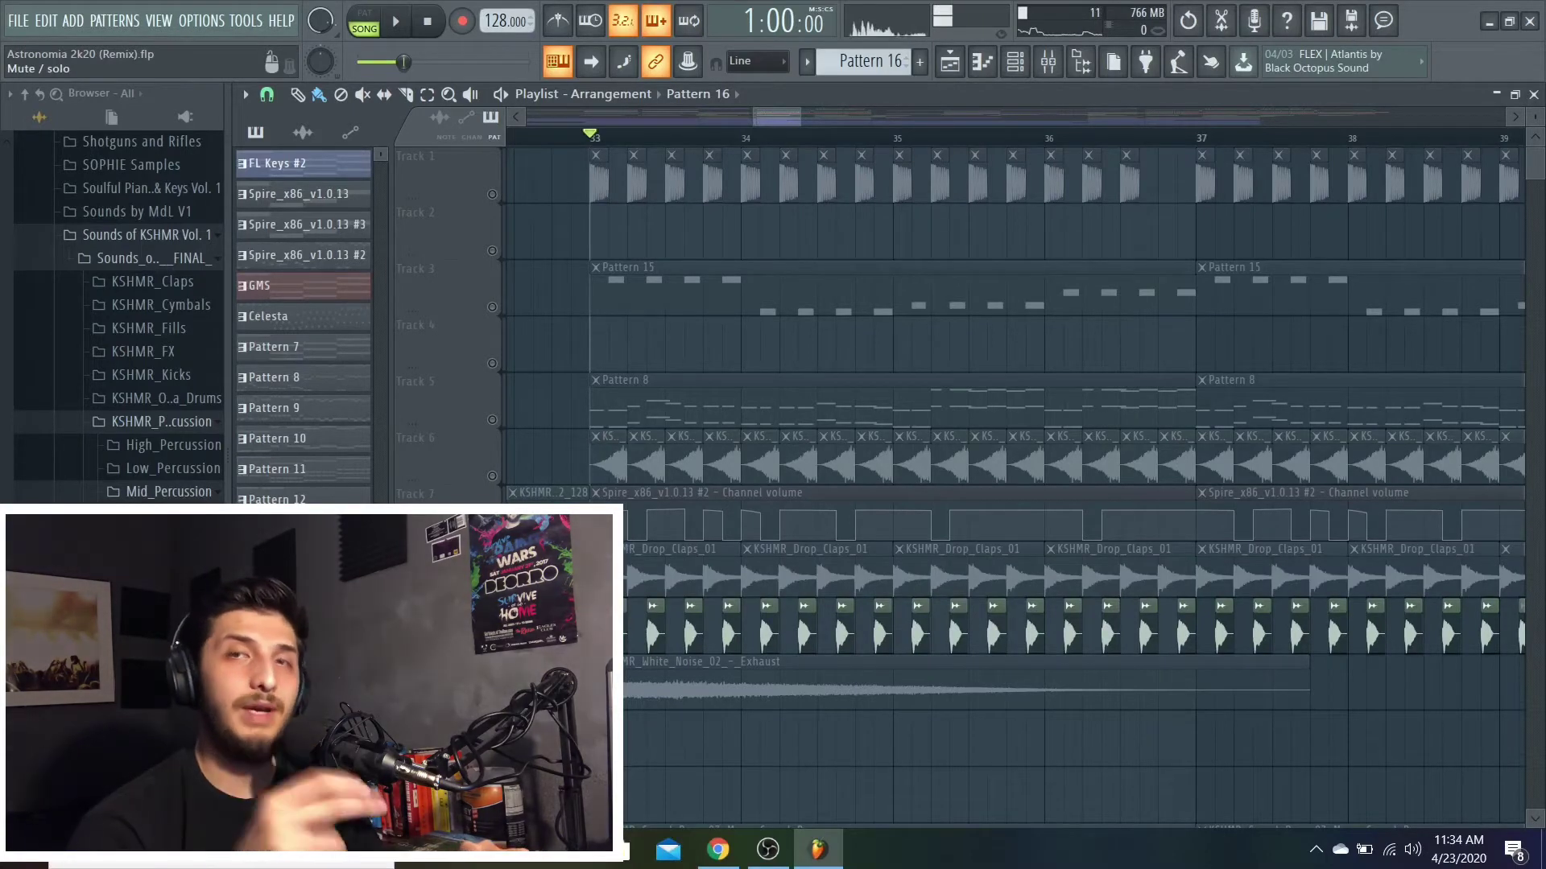
key("space")
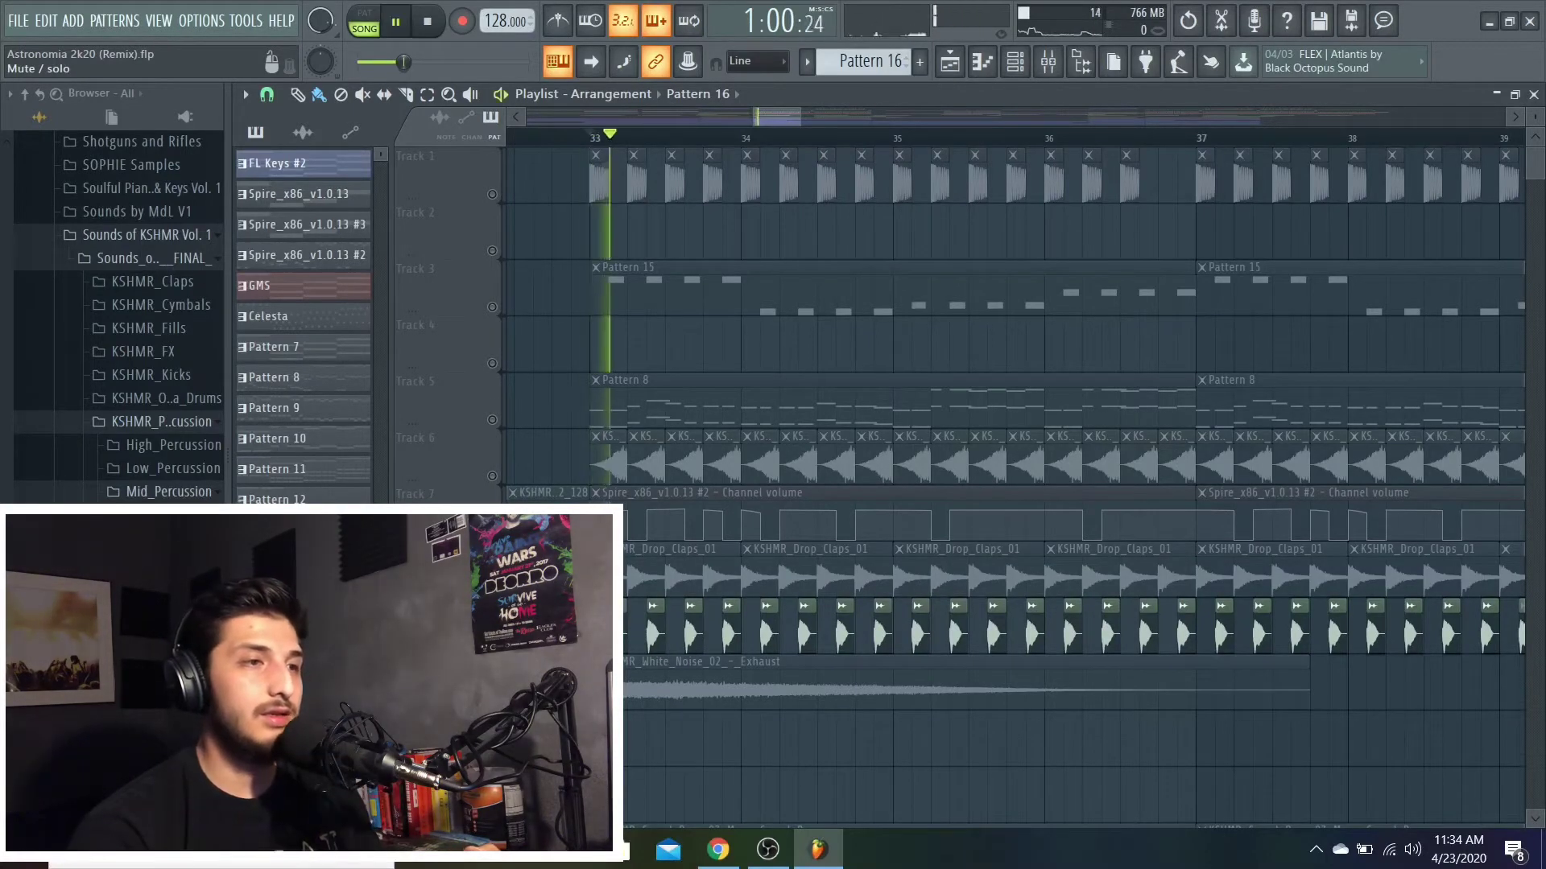
key("space")
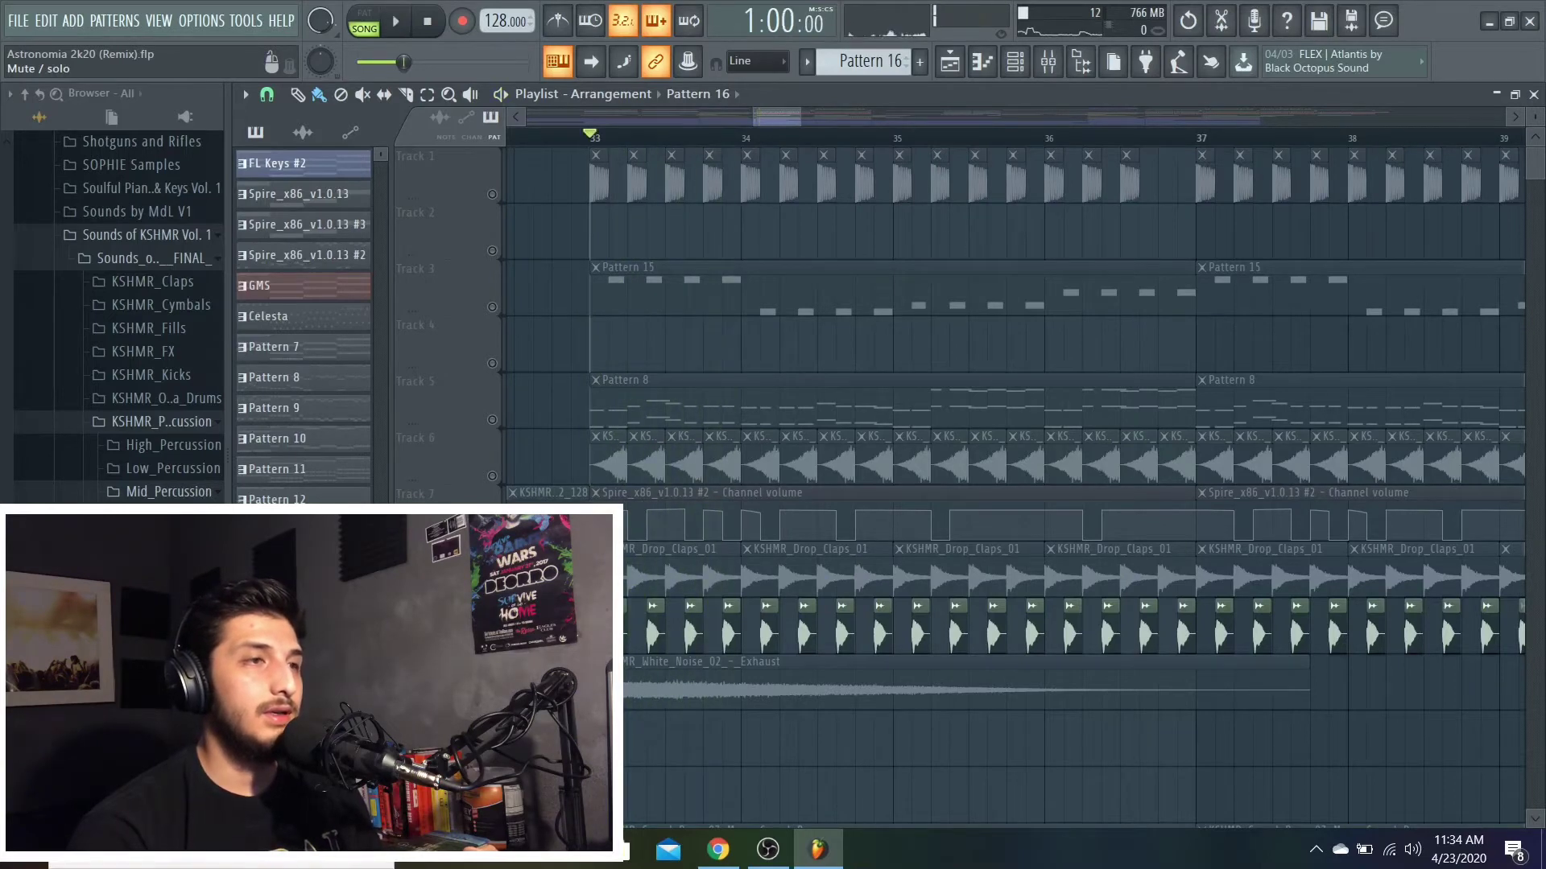
Solo Track 5 and play its Pattern 8 melody from bar 33.
right_click(492, 420)
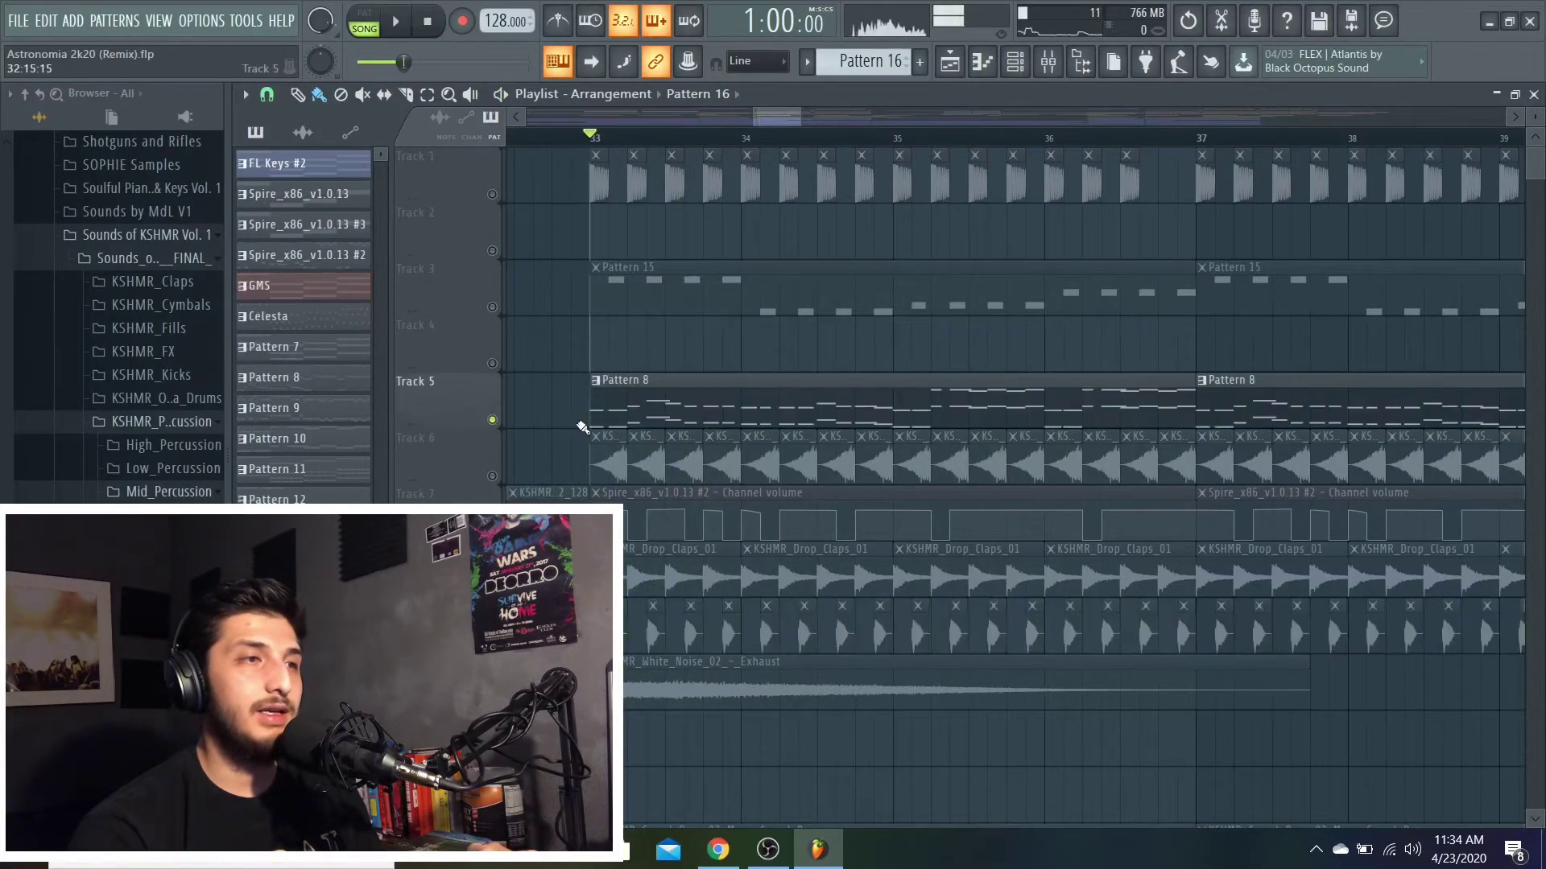
key("space")
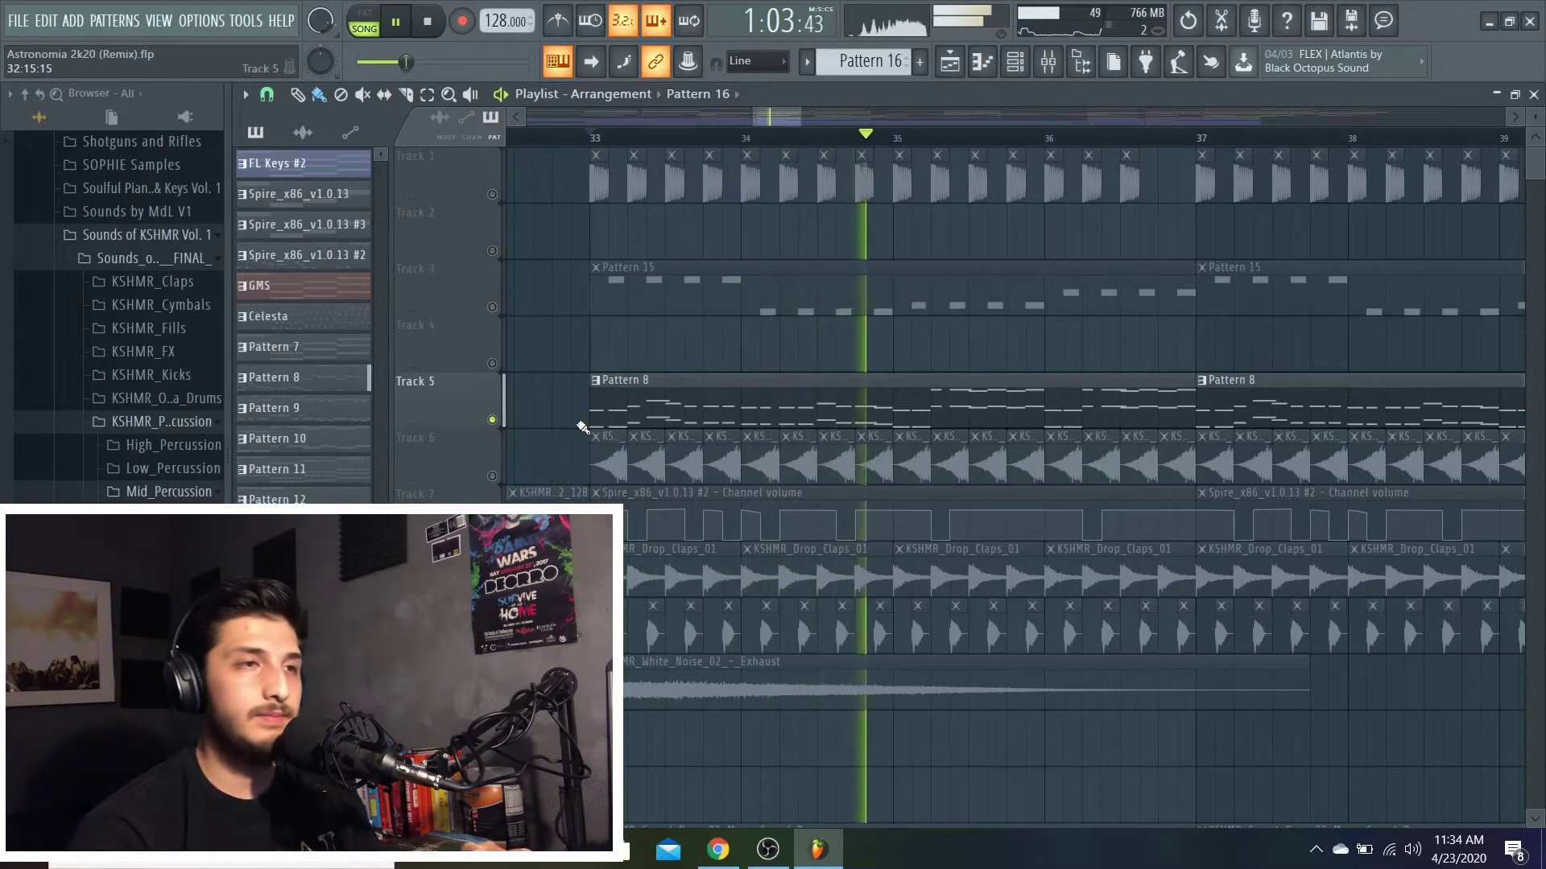
key("space")
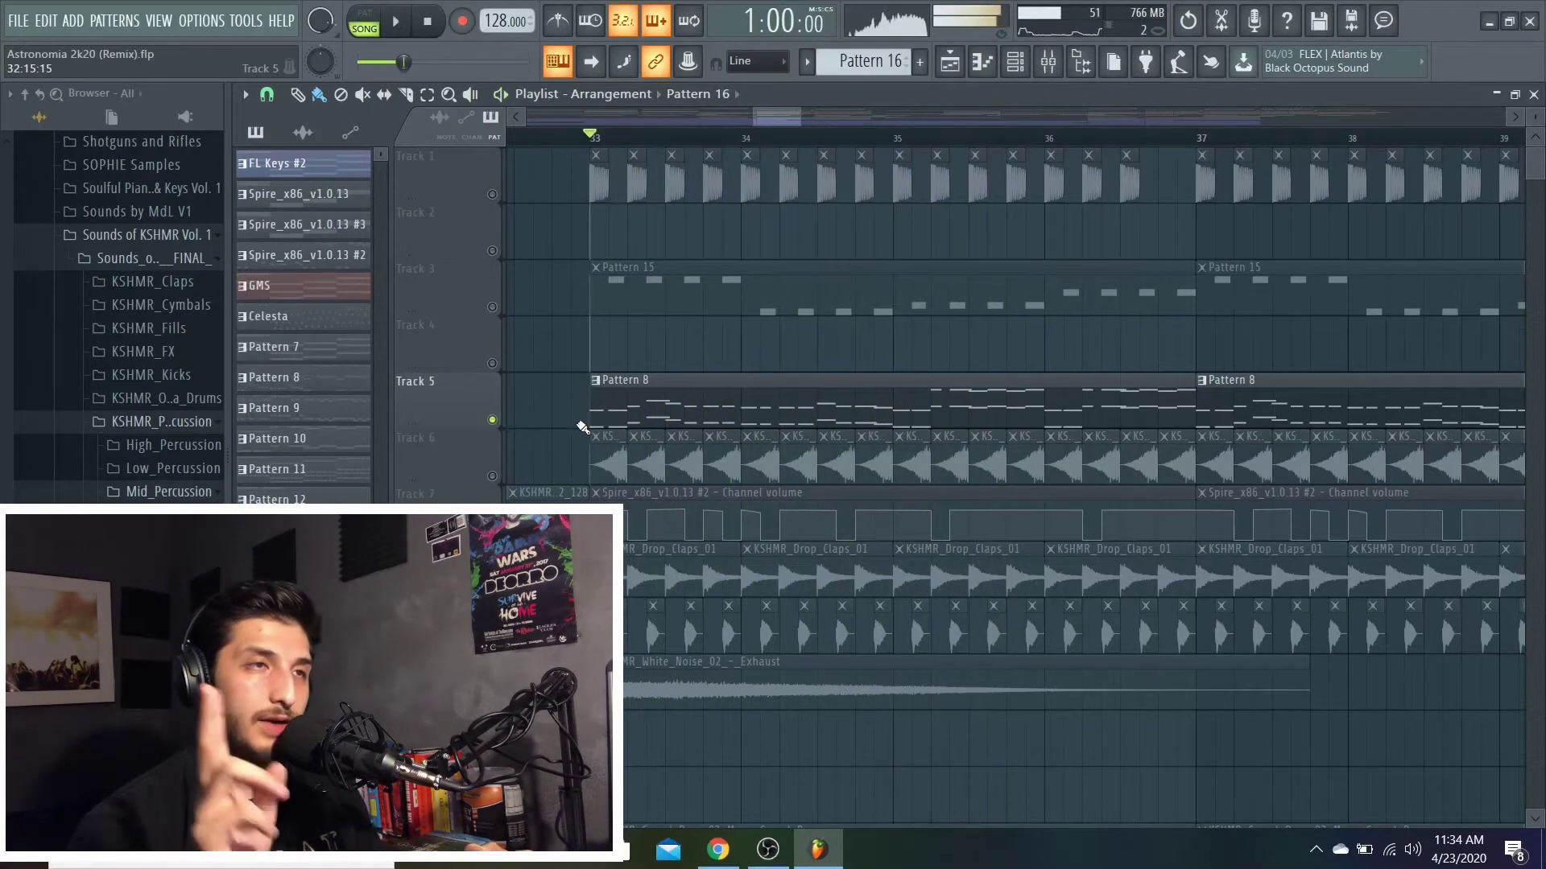
Open the Pattern 8 notes with the channel rack and mute the Spire #2 channel.
double_click(712, 411)
left_click(1015, 63)
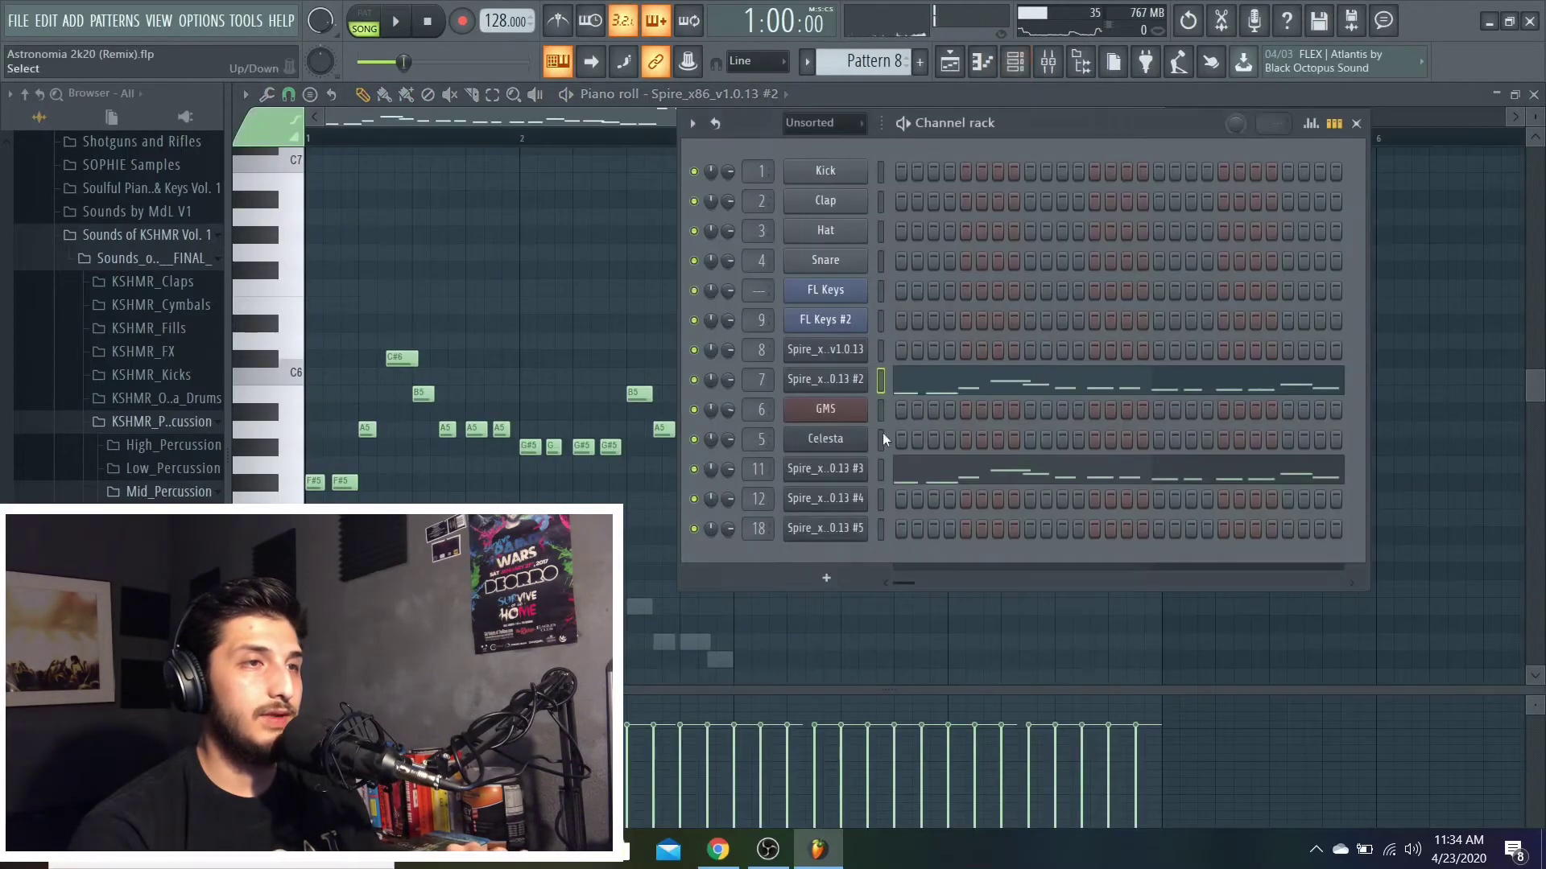
key("m")
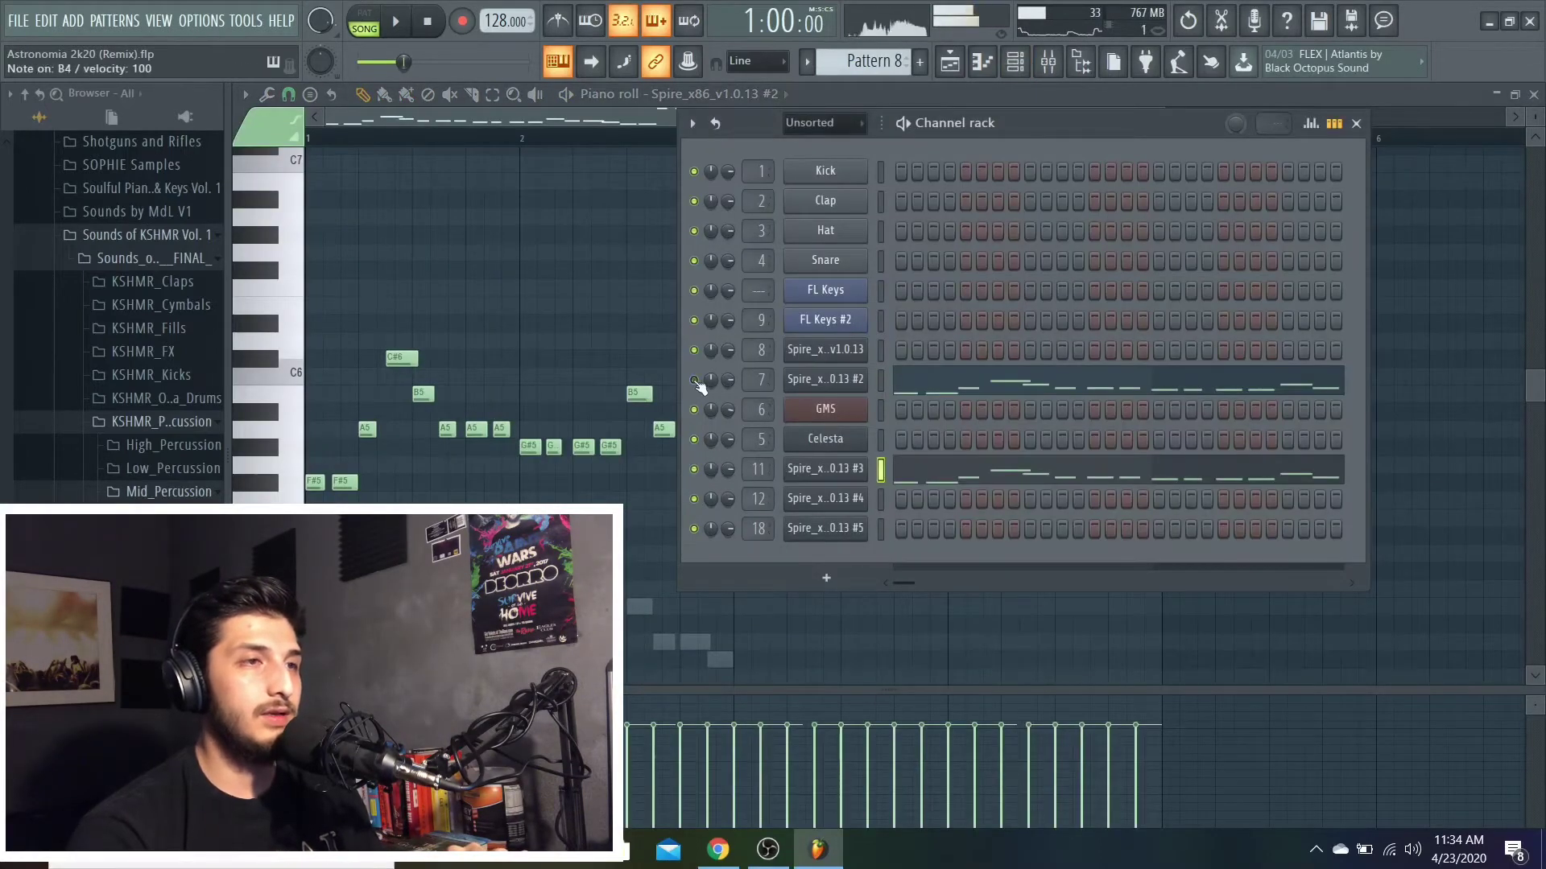
Select the Spire #2 channel and show the effects chain of its mixer track 7.
left_click(881, 379)
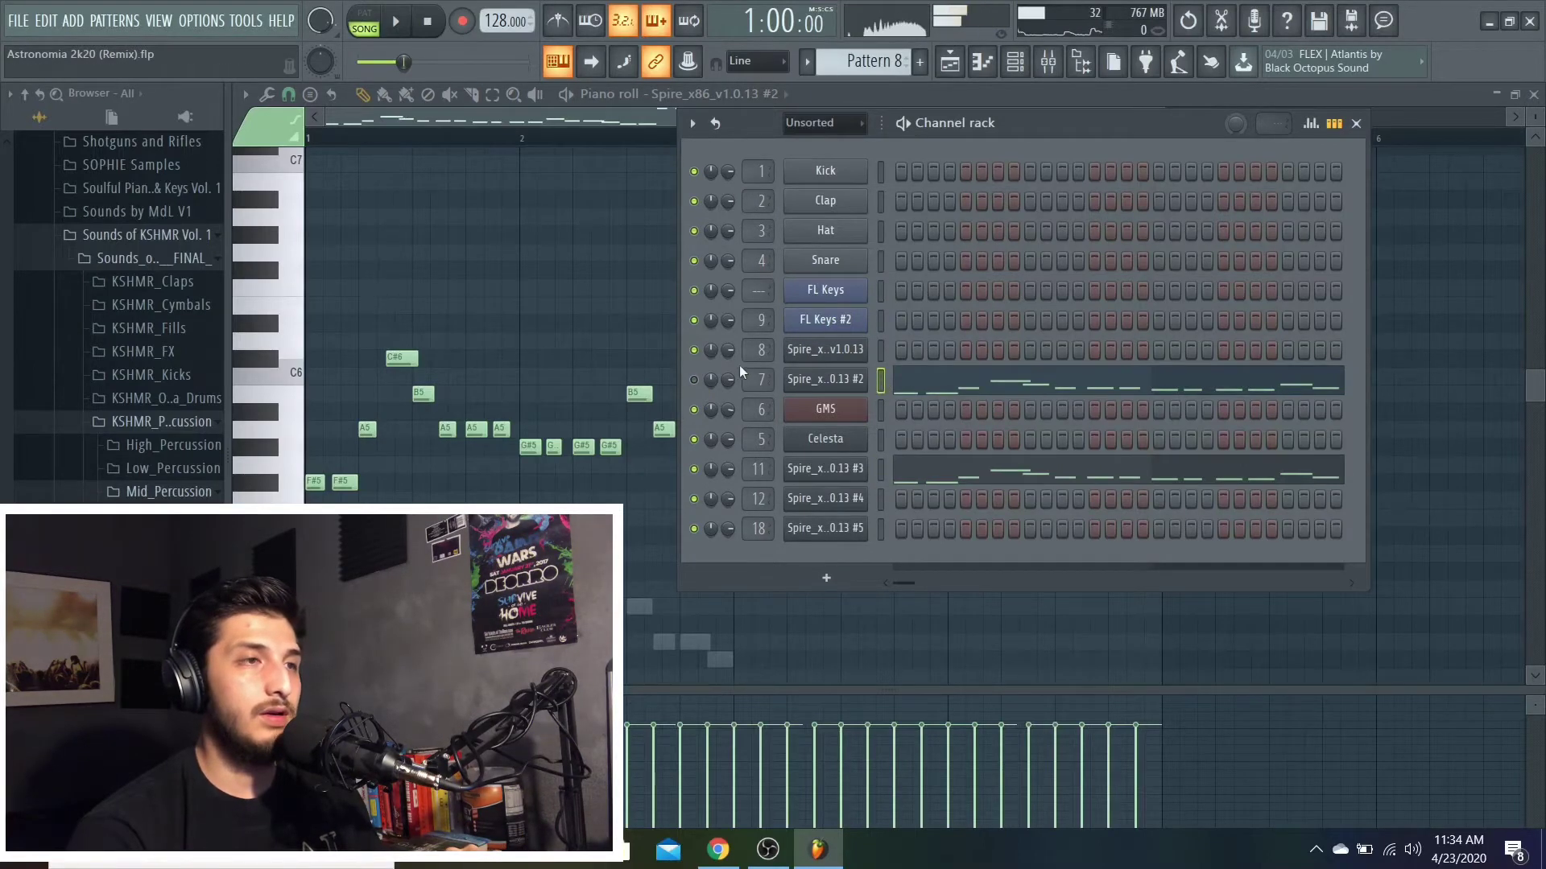
left_click(1051, 66)
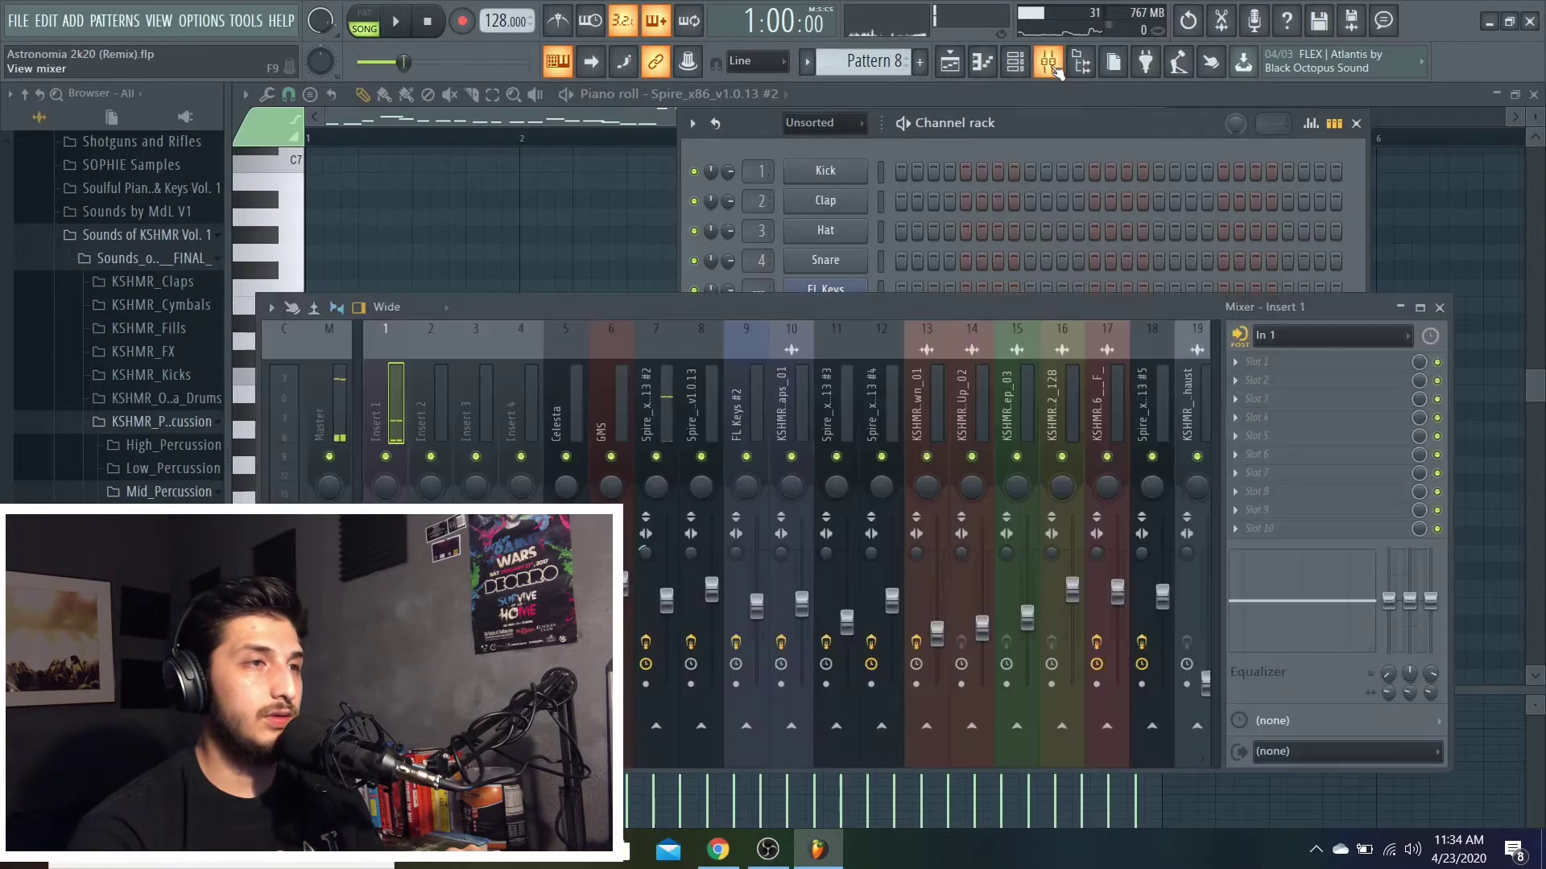
left_click(658, 349)
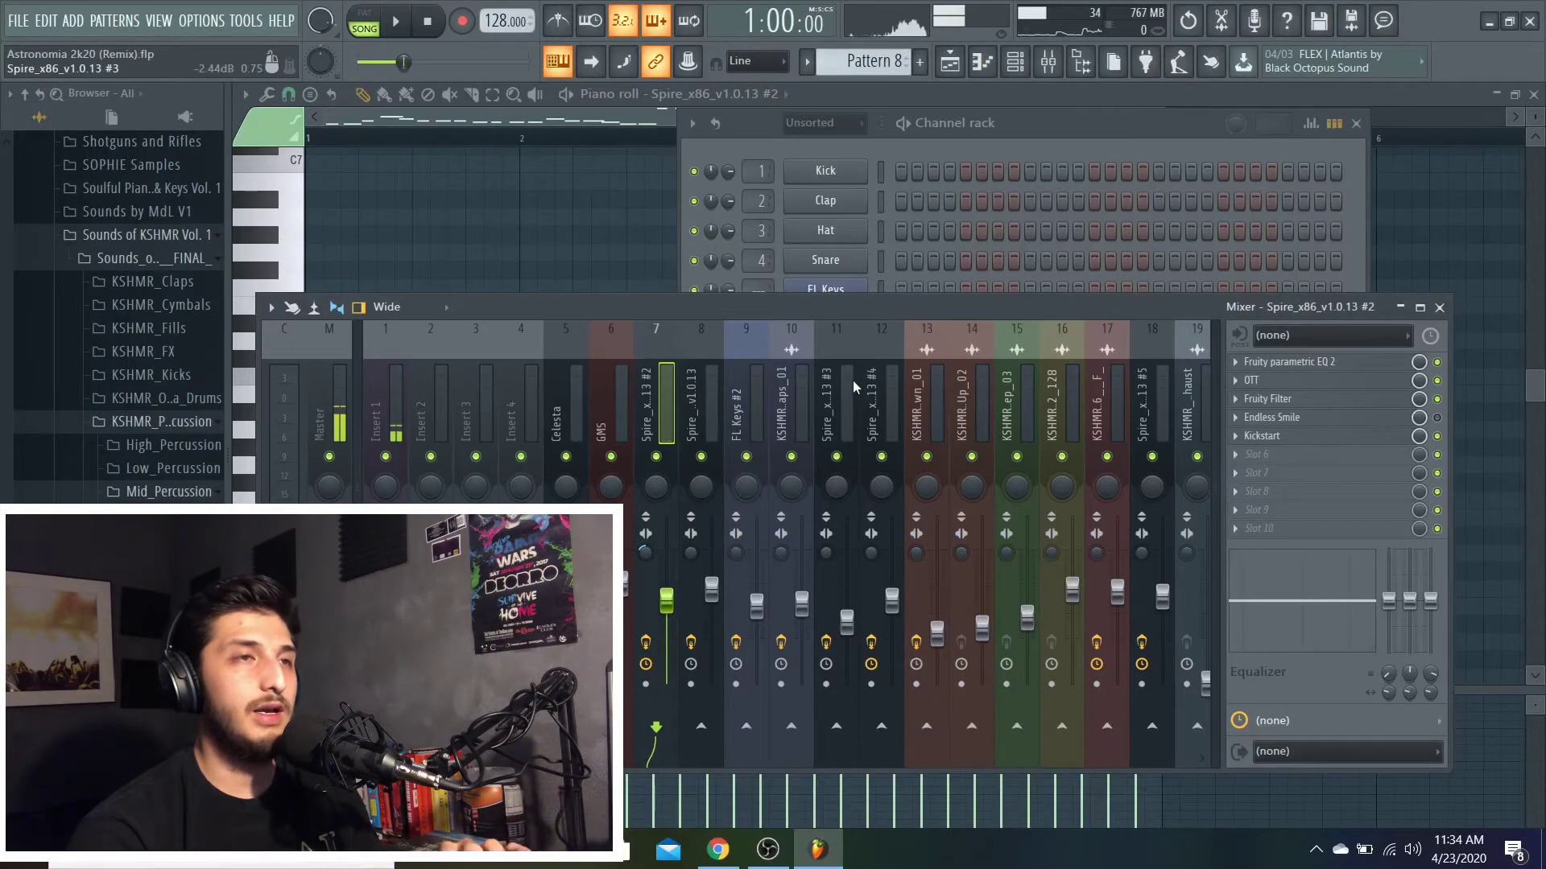
Return to the playlist, re-enable all tracks and play the full drop from bar 33 into the section at bar 41.
left_click(976, 62)
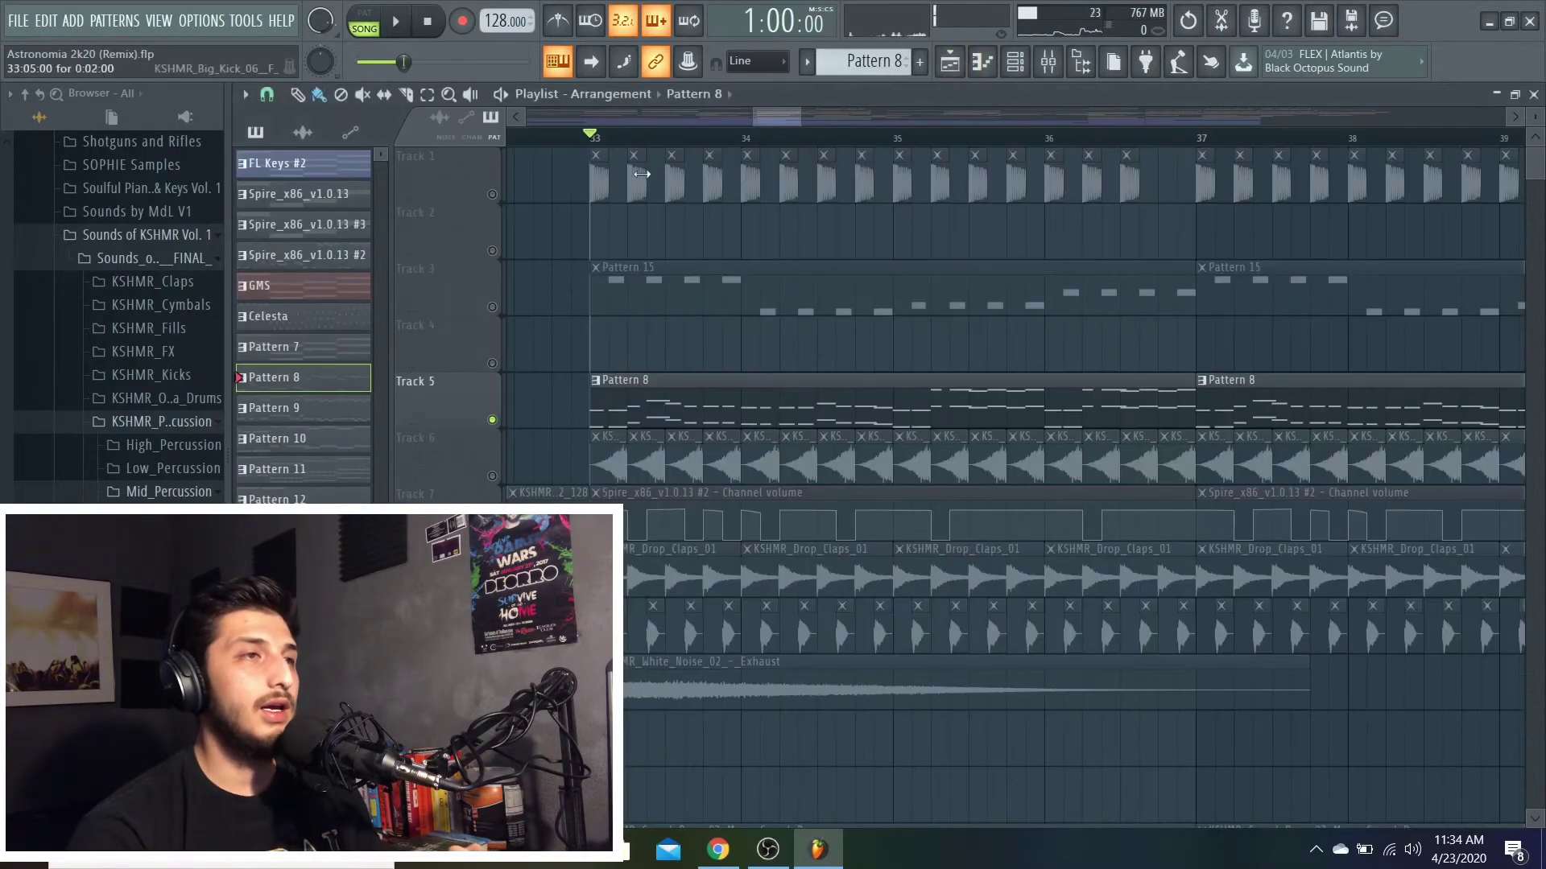
right_click(492, 195)
right_click(492, 195)
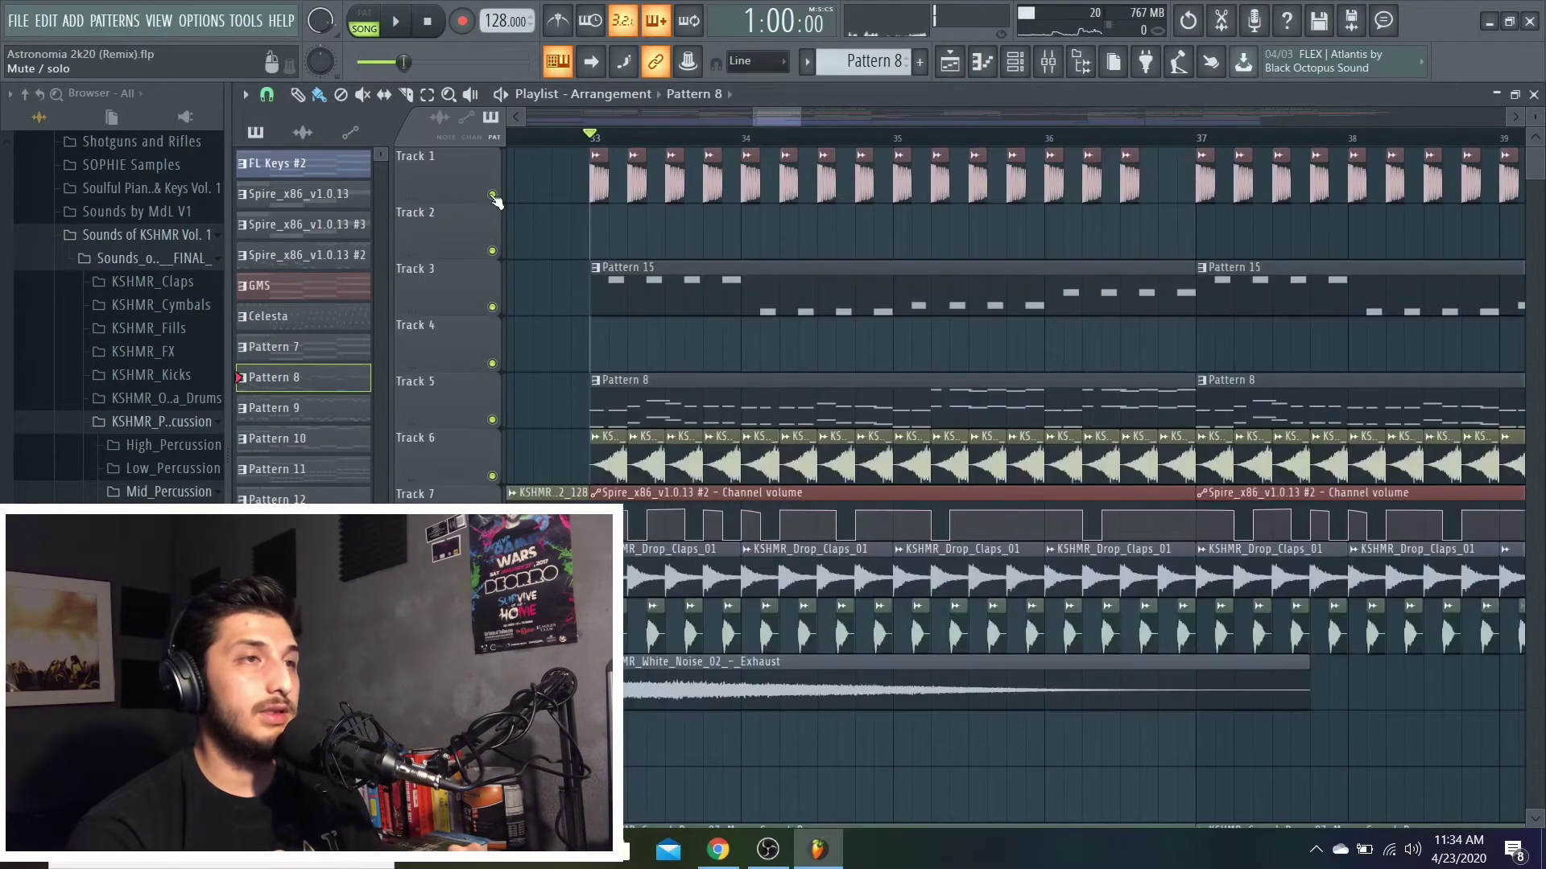
left_click_drag(797, 116, 892, 116)
key("space")
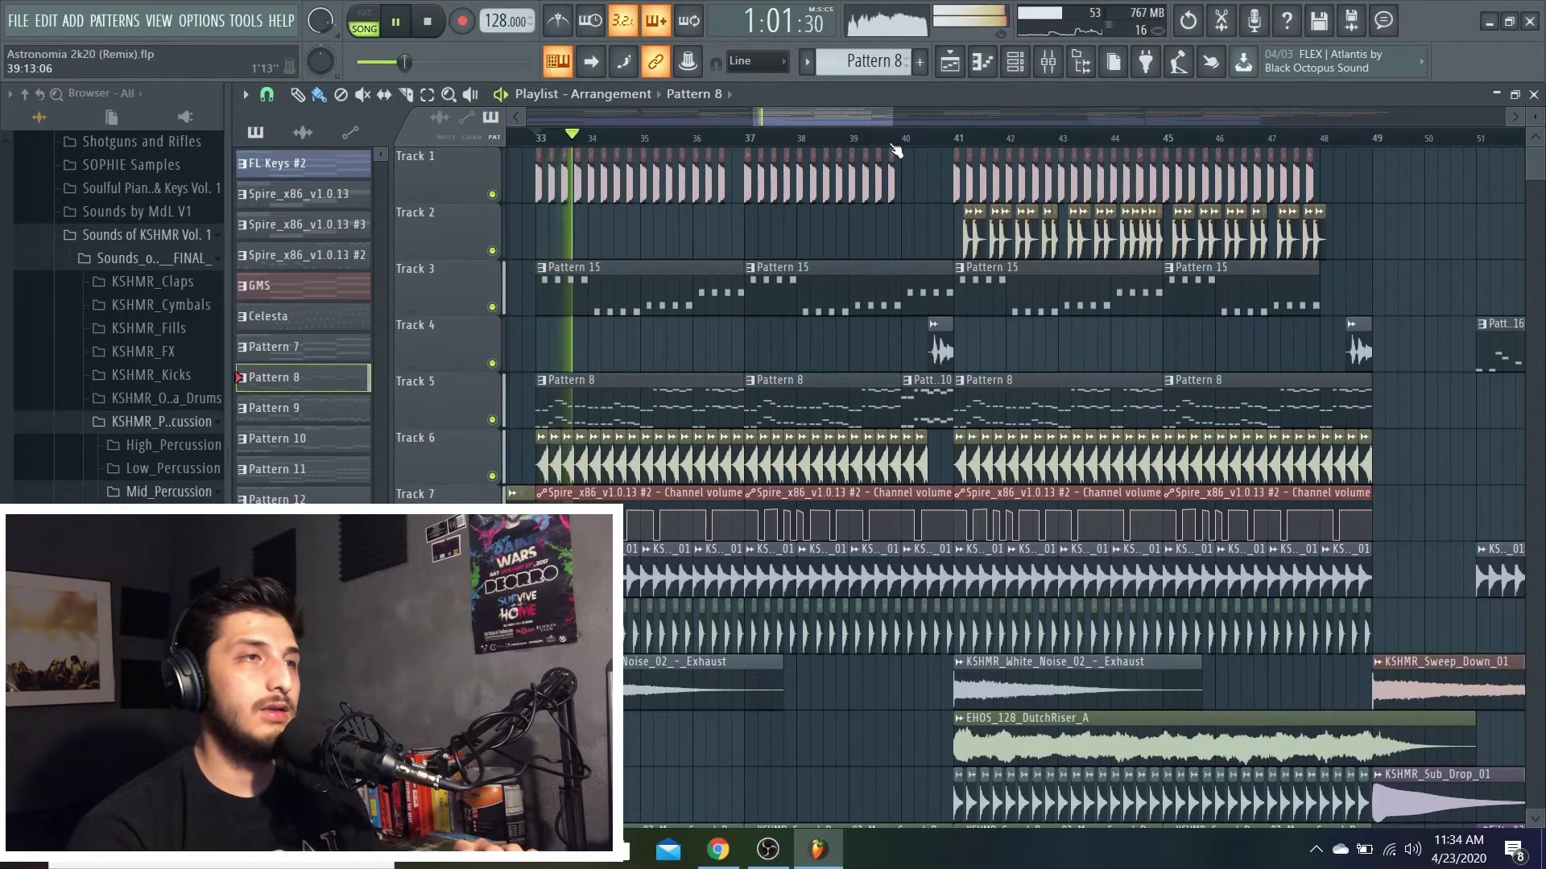
scroll(749, 358, "down", 1)
scroll(750, 357, "down", 3)
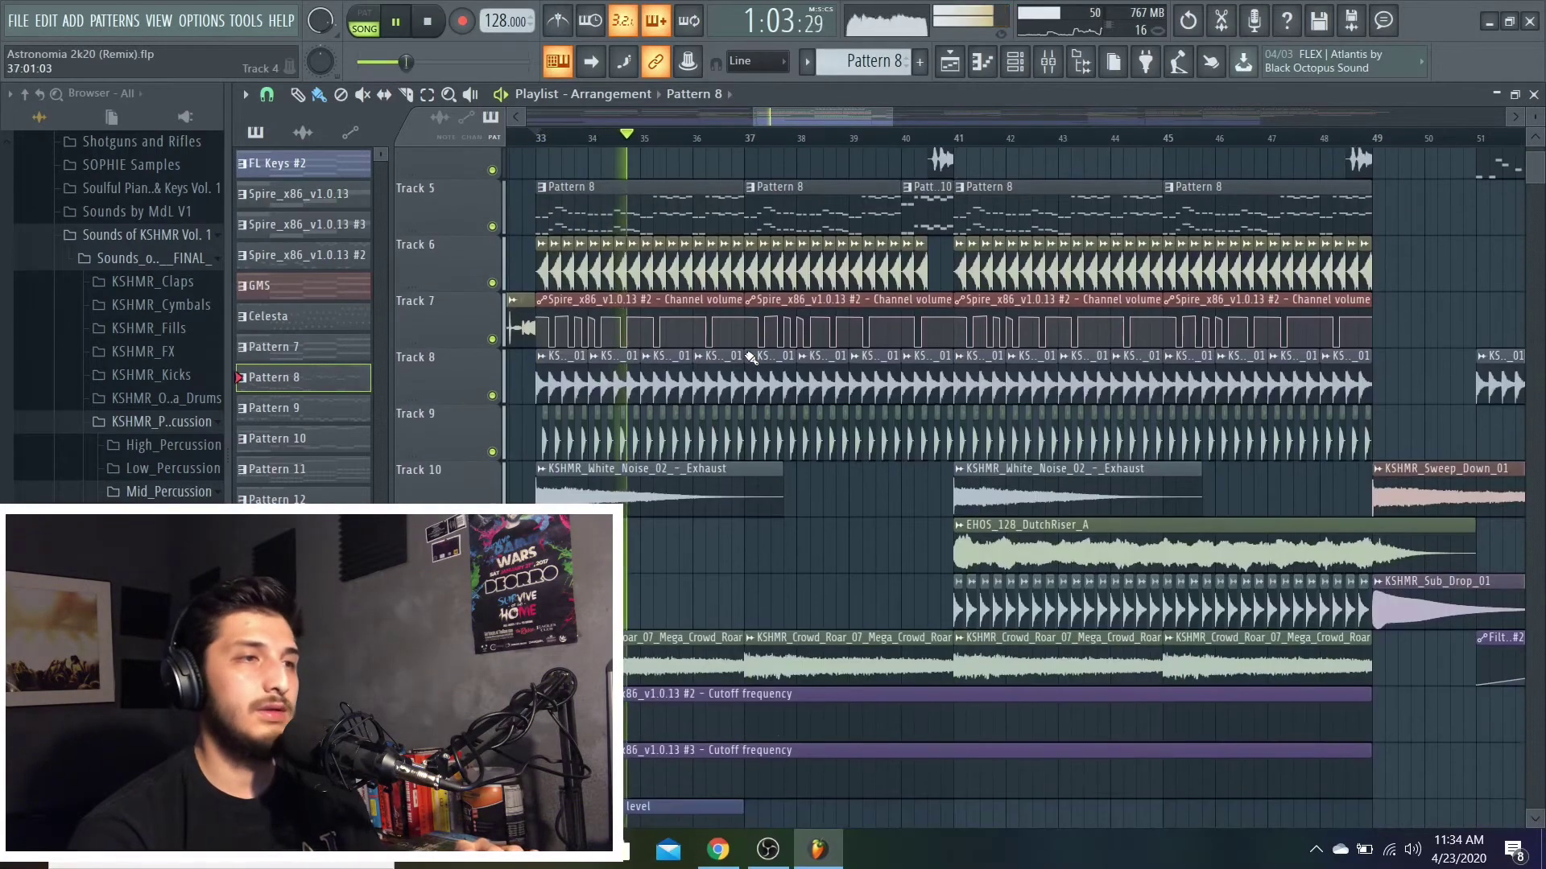
scroll(749, 357, "up", 1)
scroll(750, 358, "up", 3)
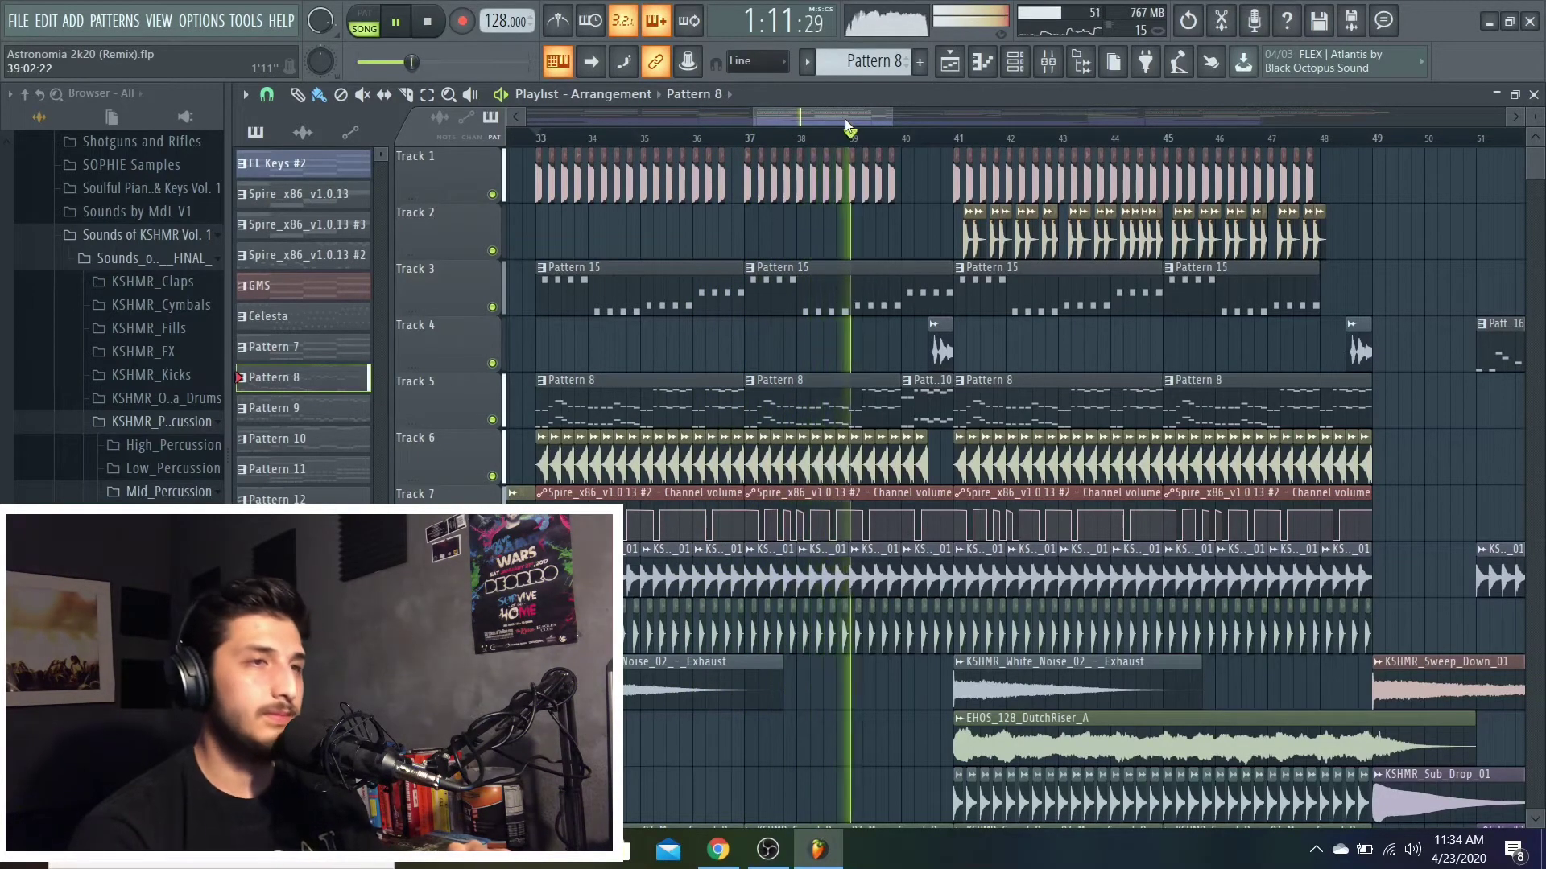
left_click_drag(844, 118, 883, 118)
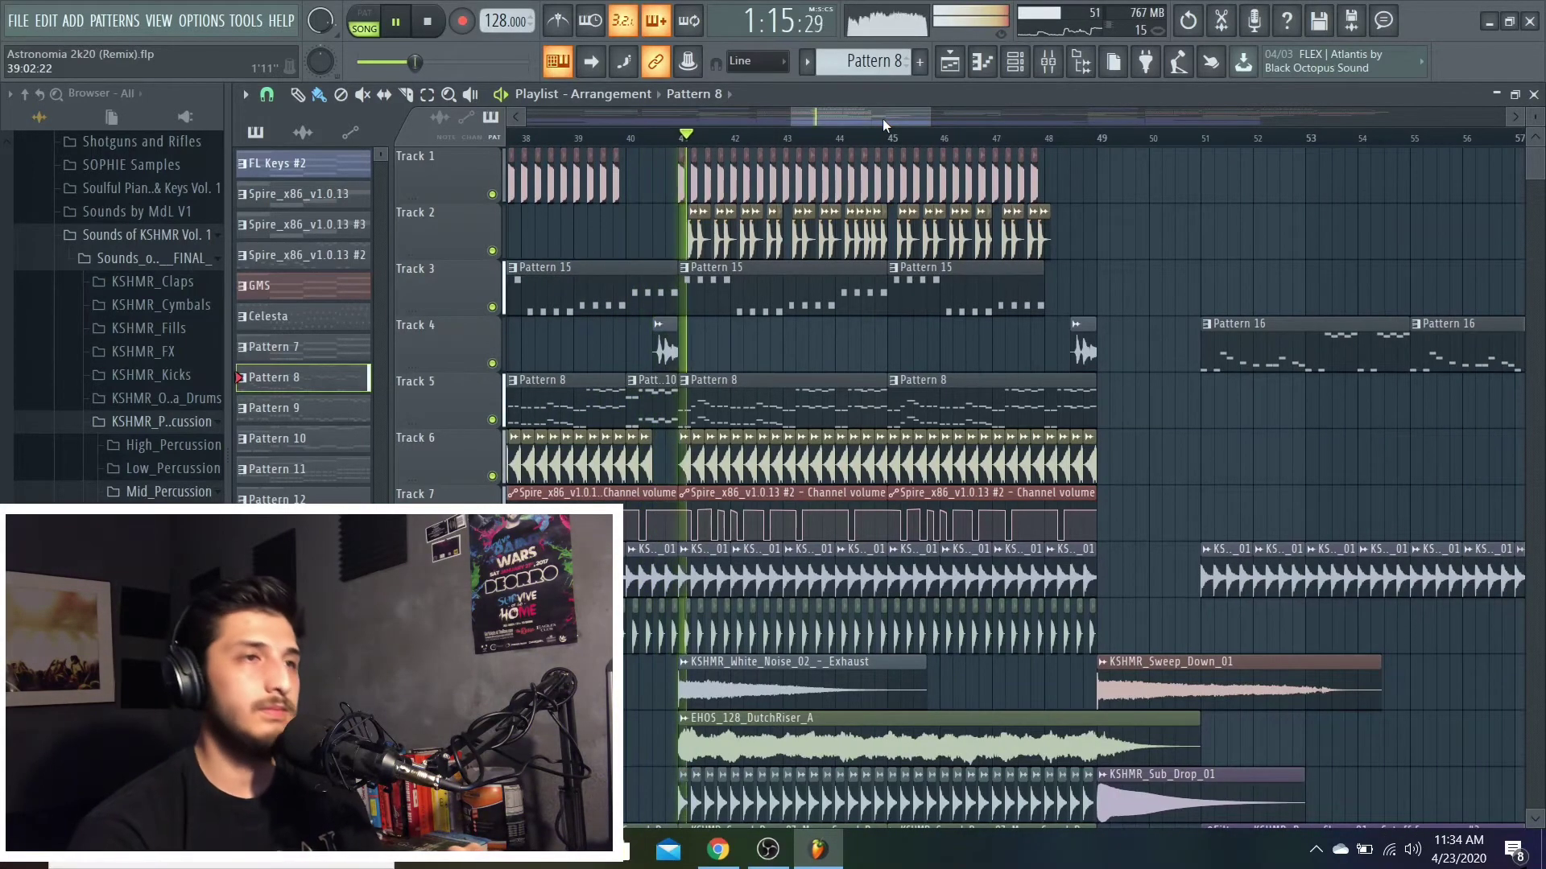
key("space")
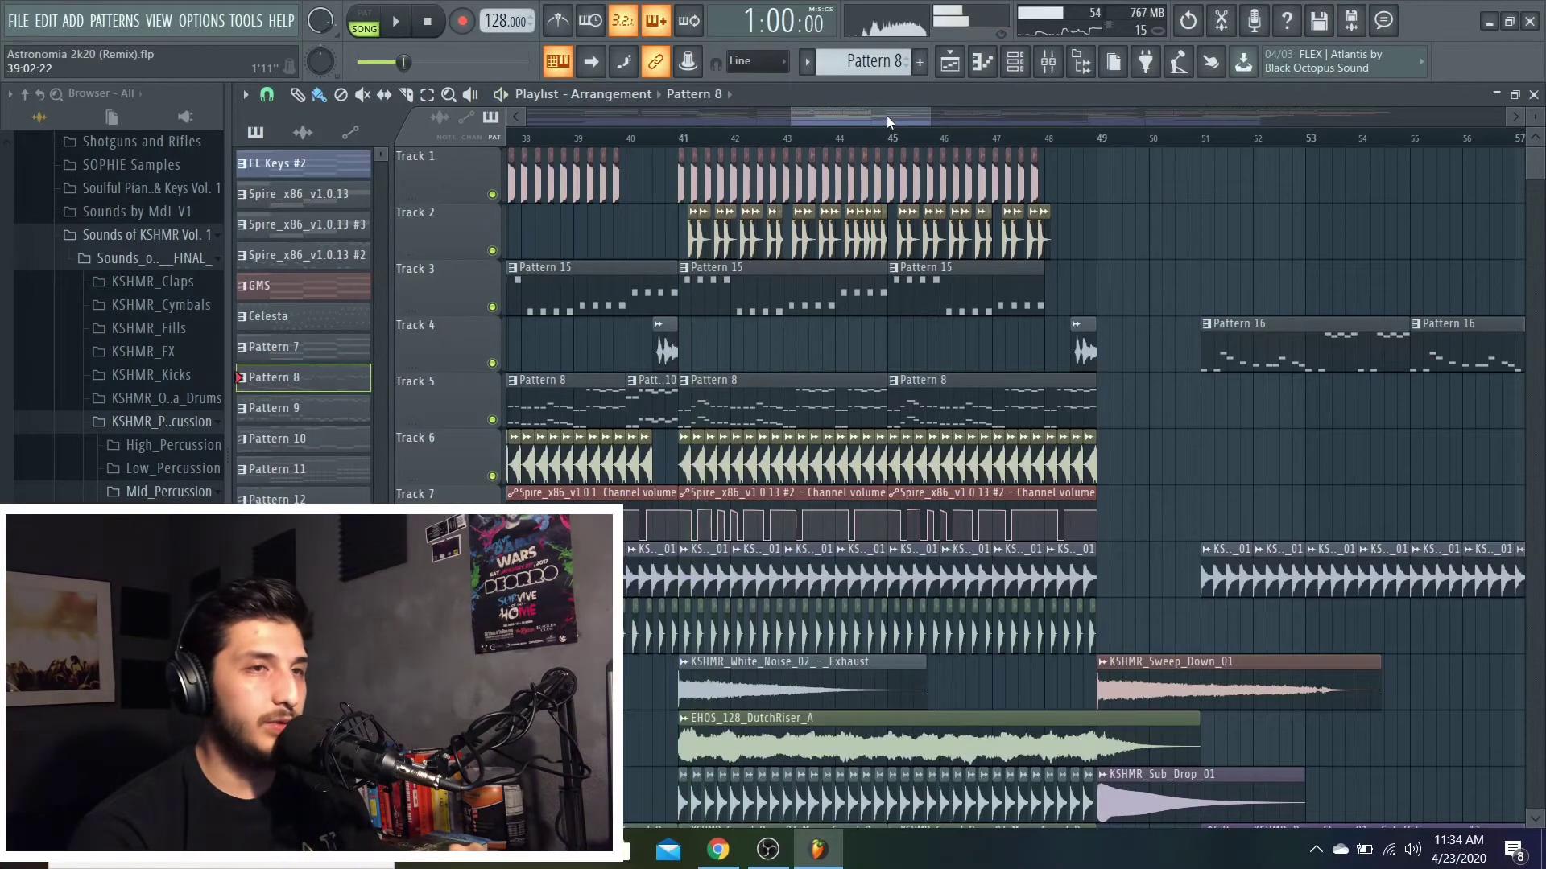
Solo Track 4, play its Pattern 16 melody from bar 51, and restore all tracks.
left_click_drag(886, 115, 949, 119)
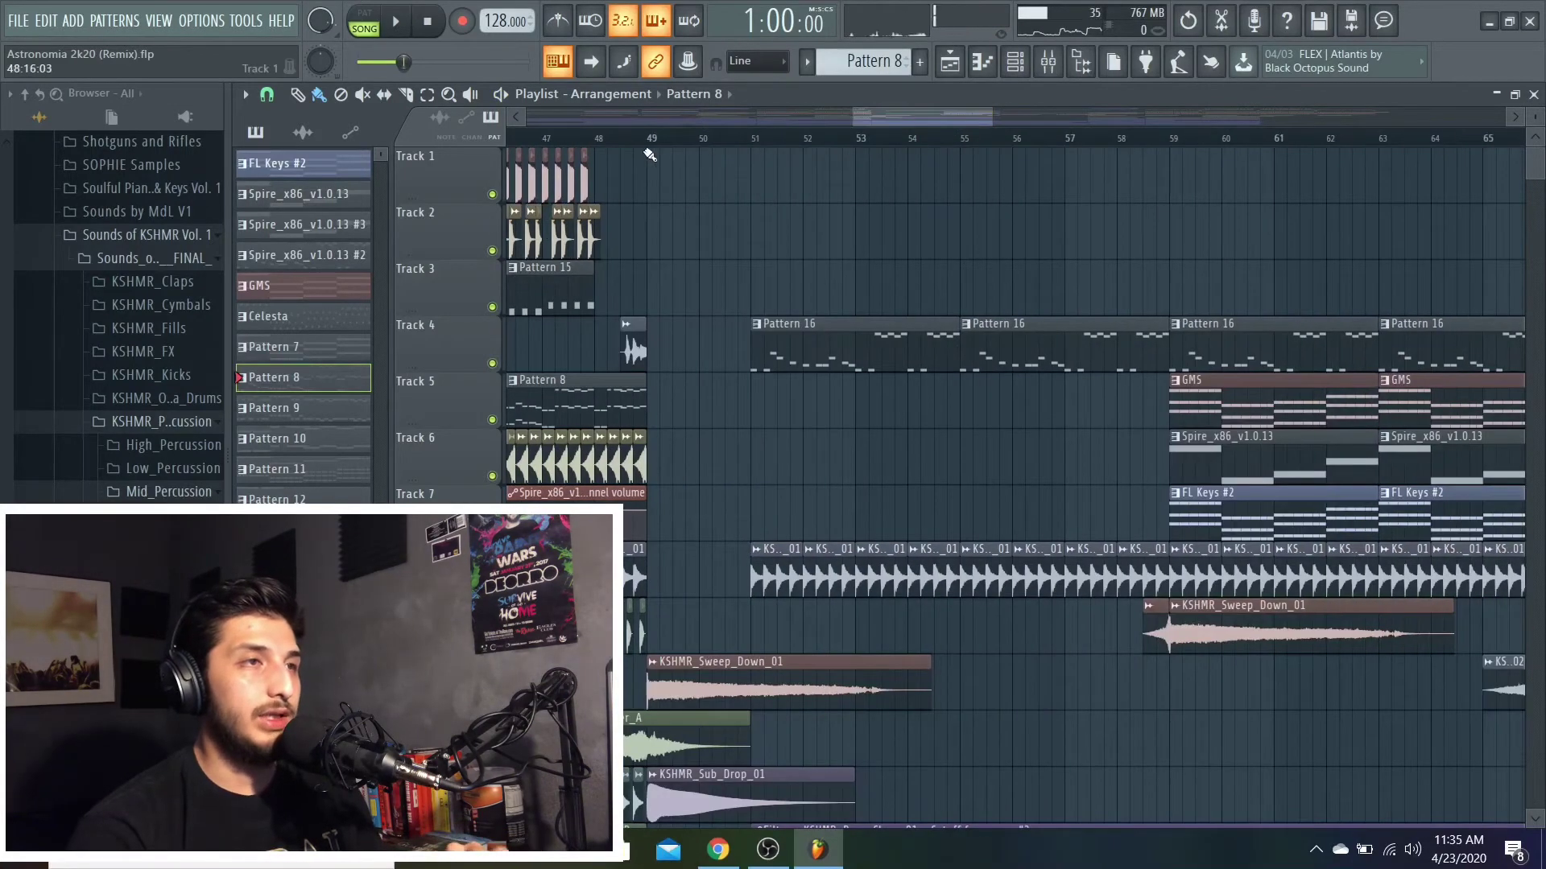
left_click(757, 142)
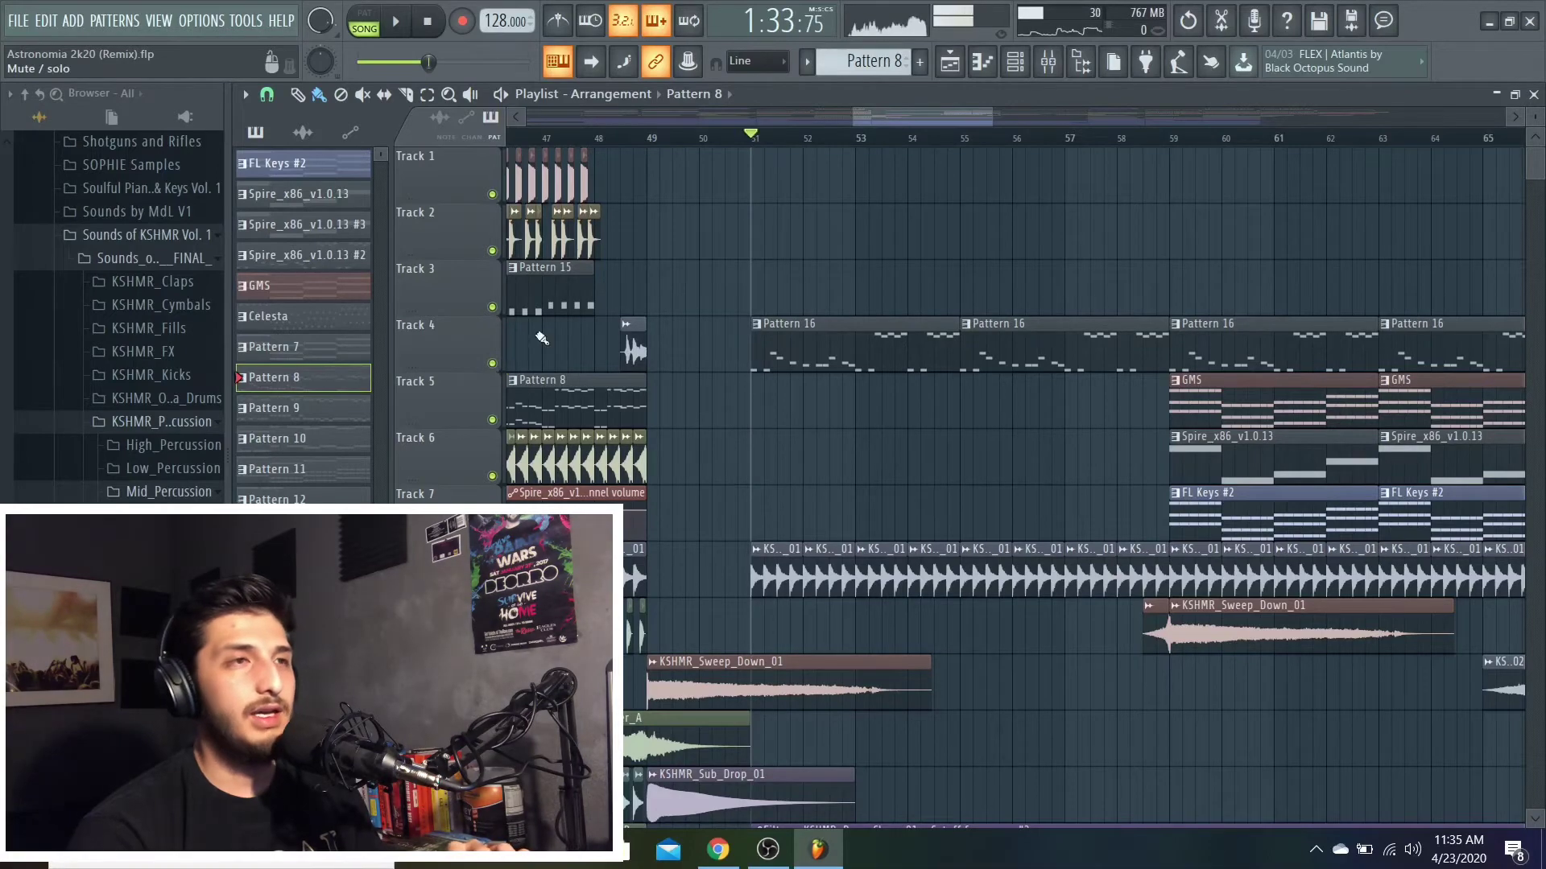
left_click_drag(892, 118, 421, 132)
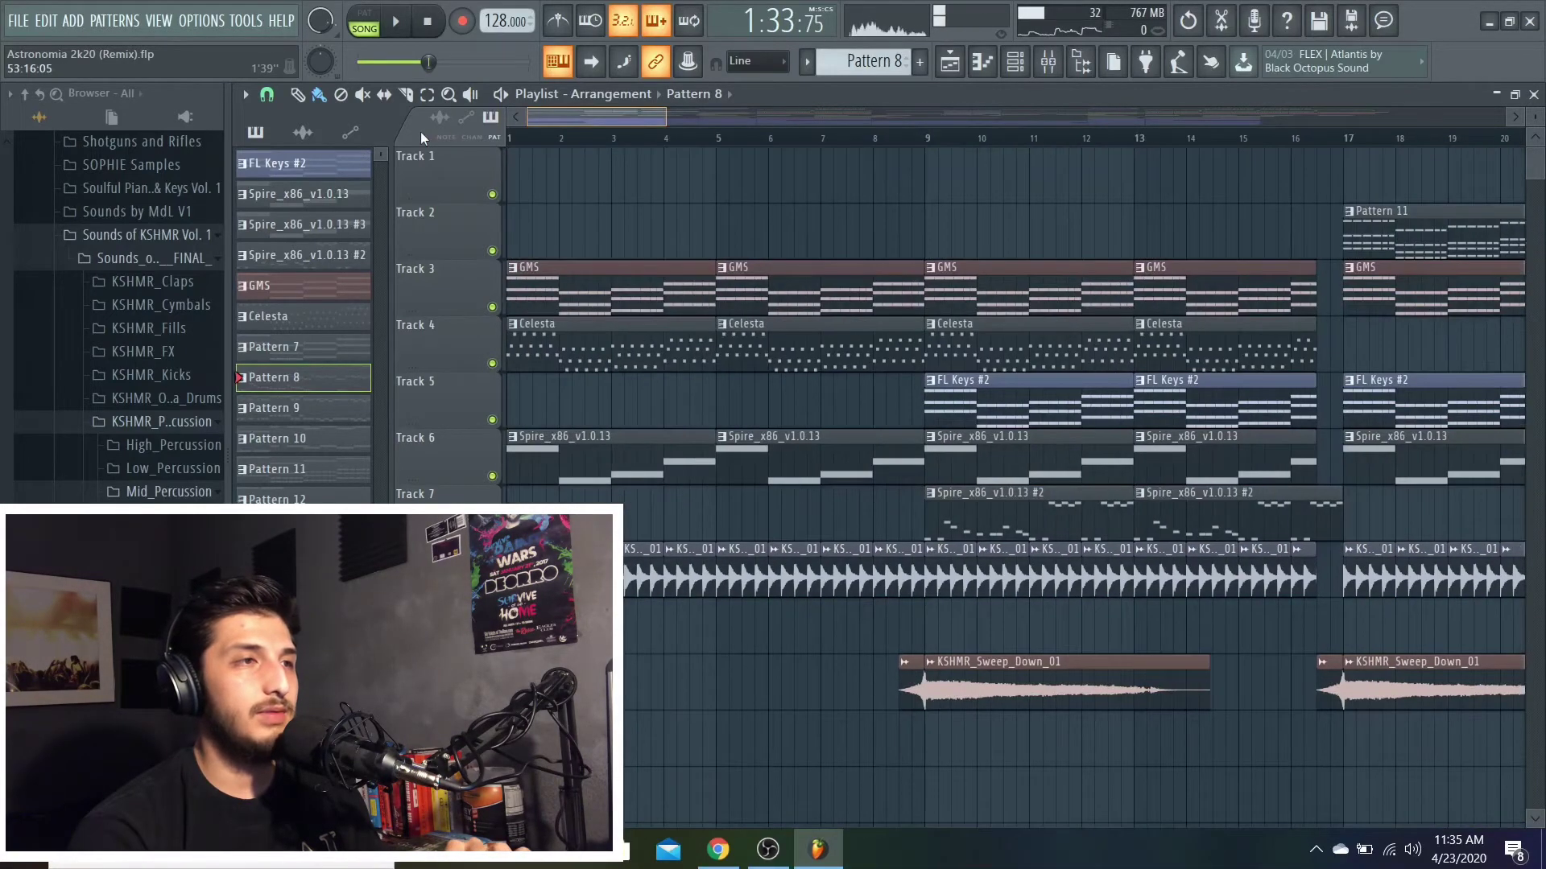
left_click_drag(622, 118, 976, 133)
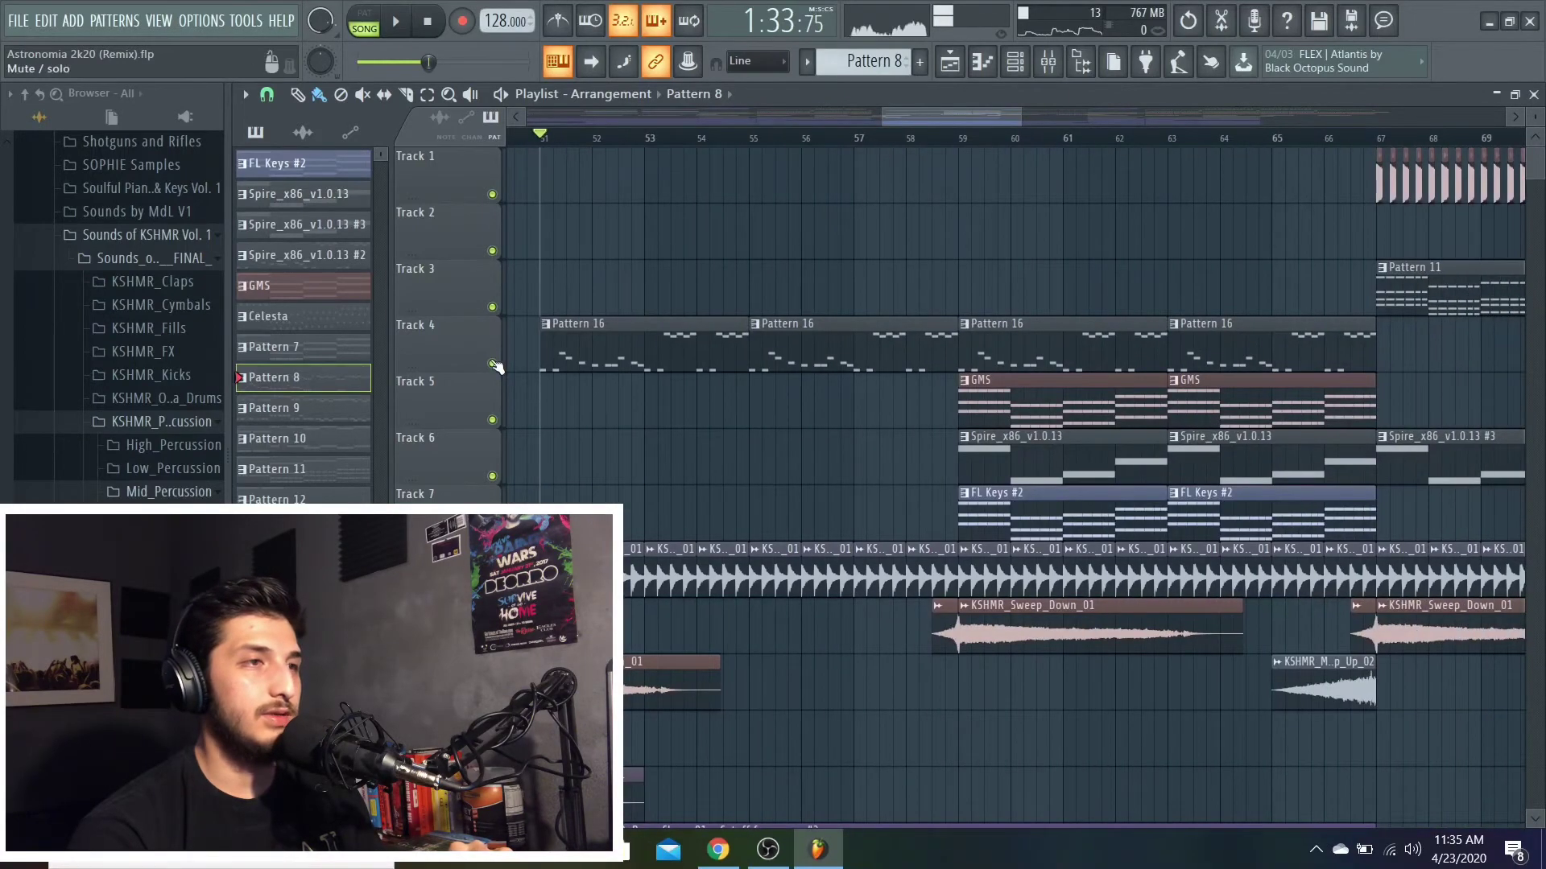
right_click(493, 364)
key("space")
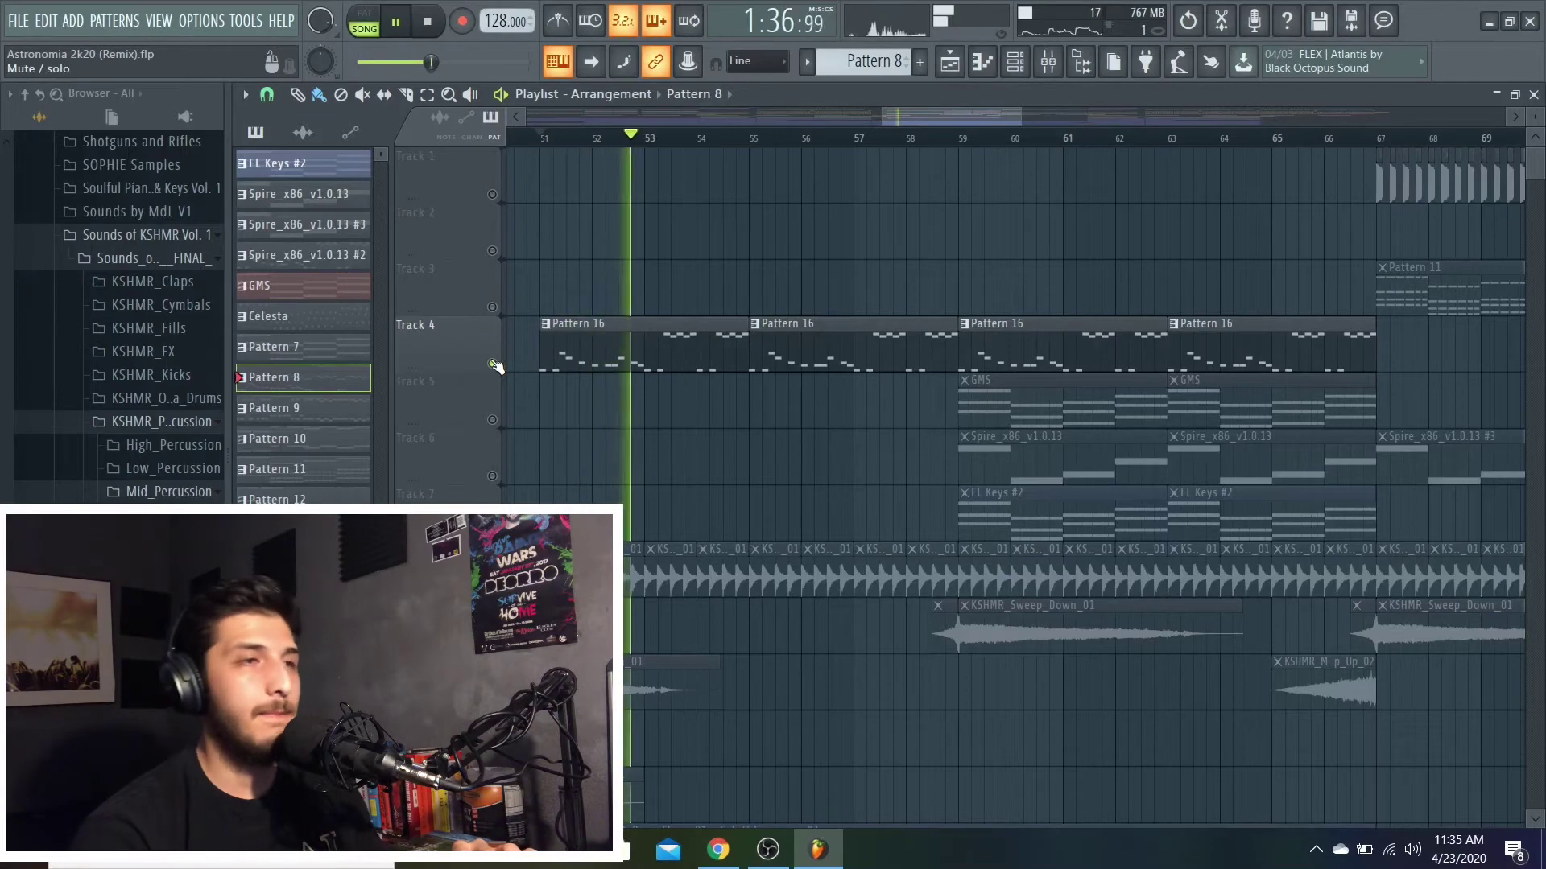
key("space")
right_click(492, 364)
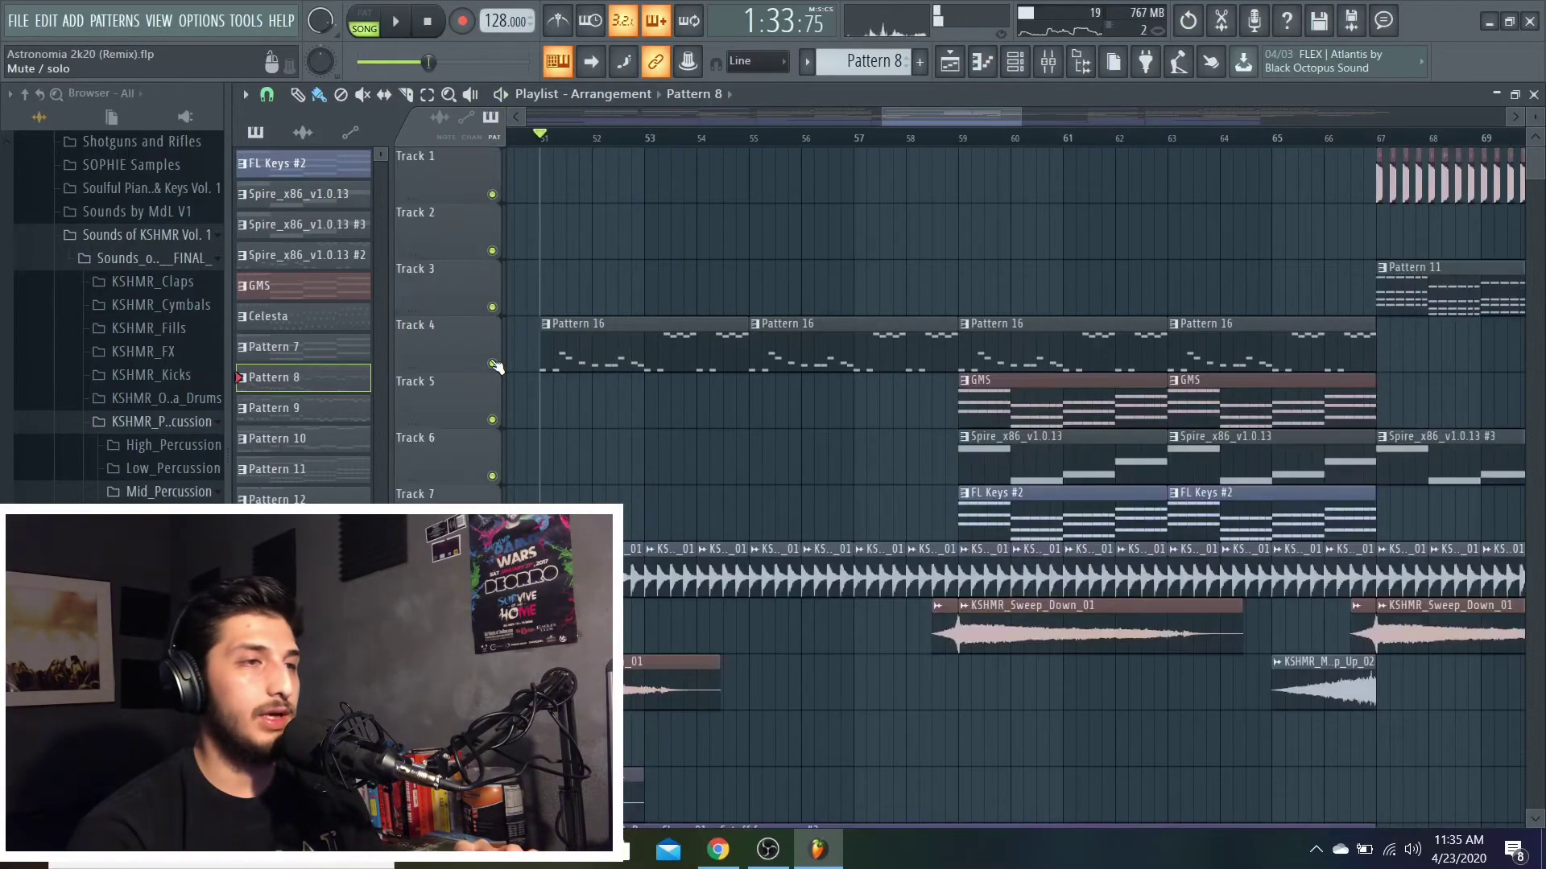
Play the full arrangement from bar 59, where the GMS and FL Keys #2 clips start.
left_click(959, 138)
left_click_drag(967, 120, 1025, 120)
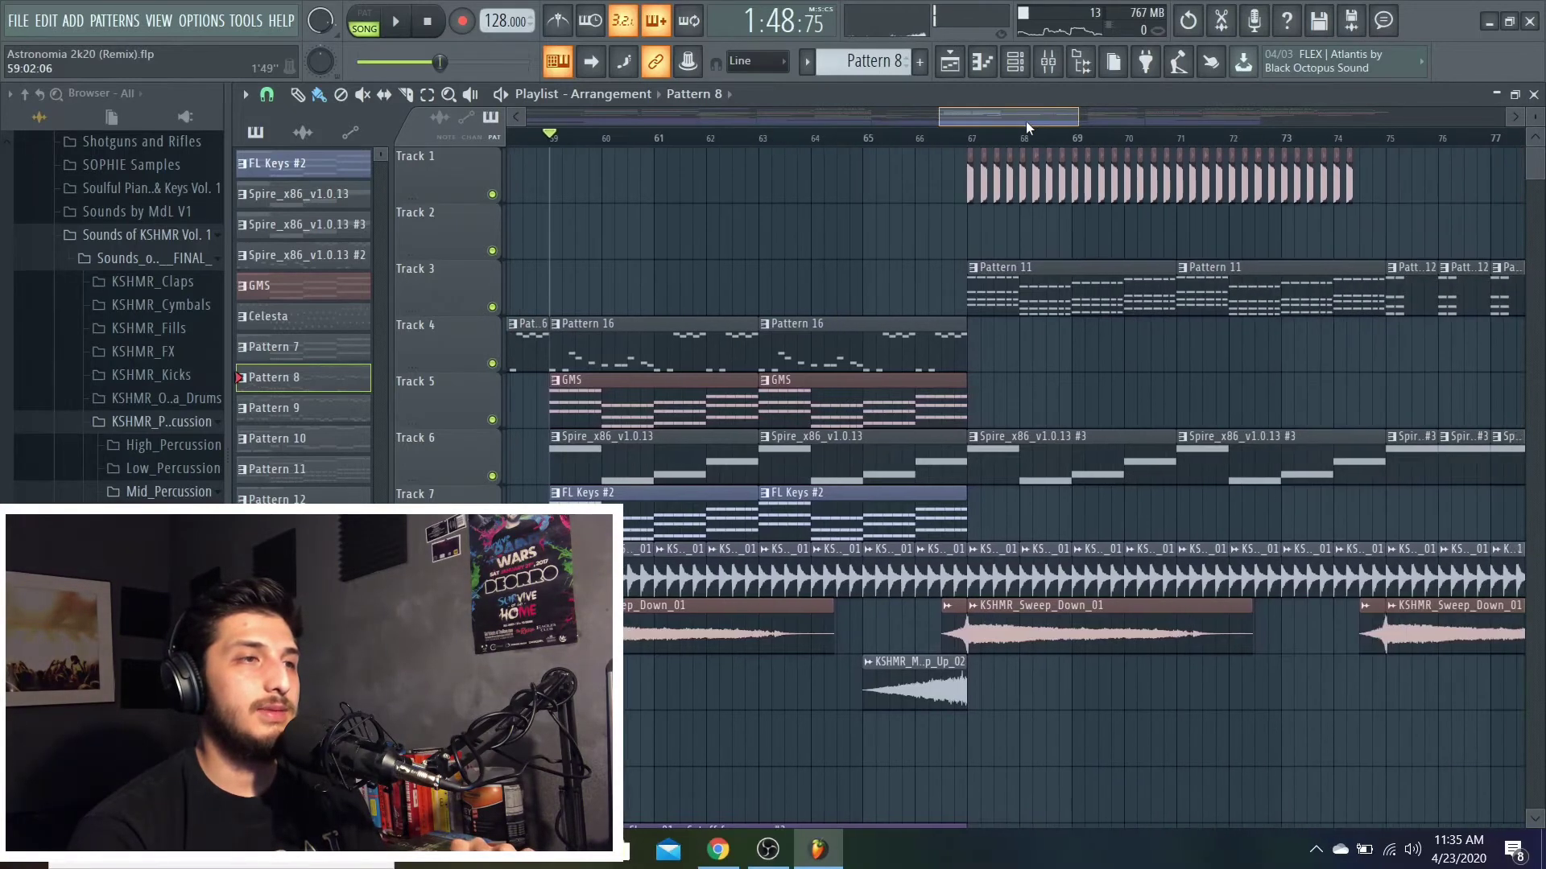
key("space")
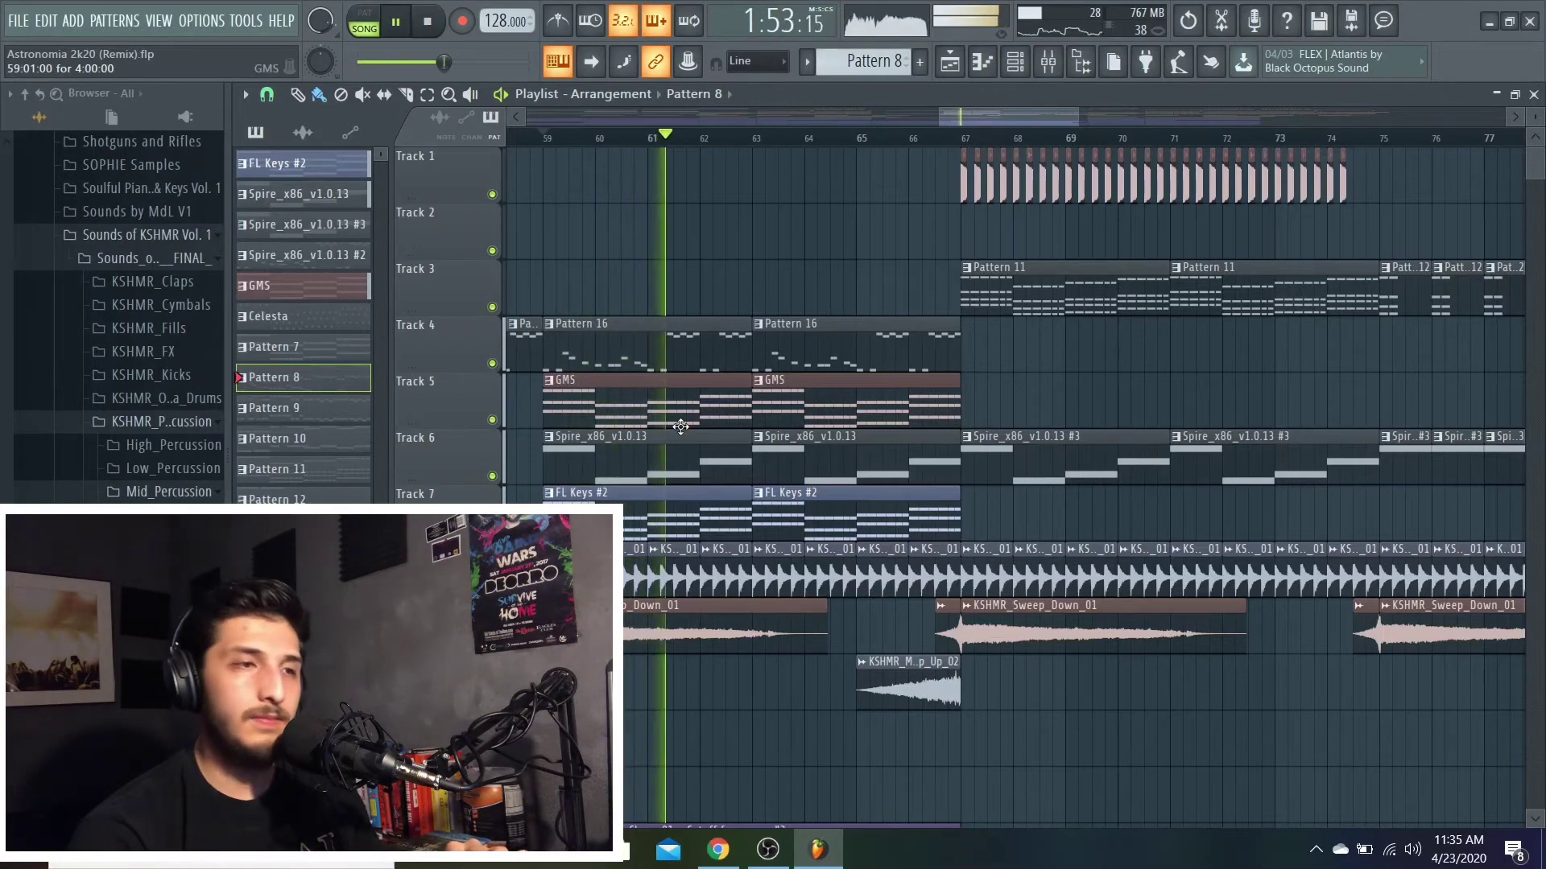
key("space")
Play the full arrangement from bar 67, where the kicks and Pattern 11 start.
left_click(966, 145)
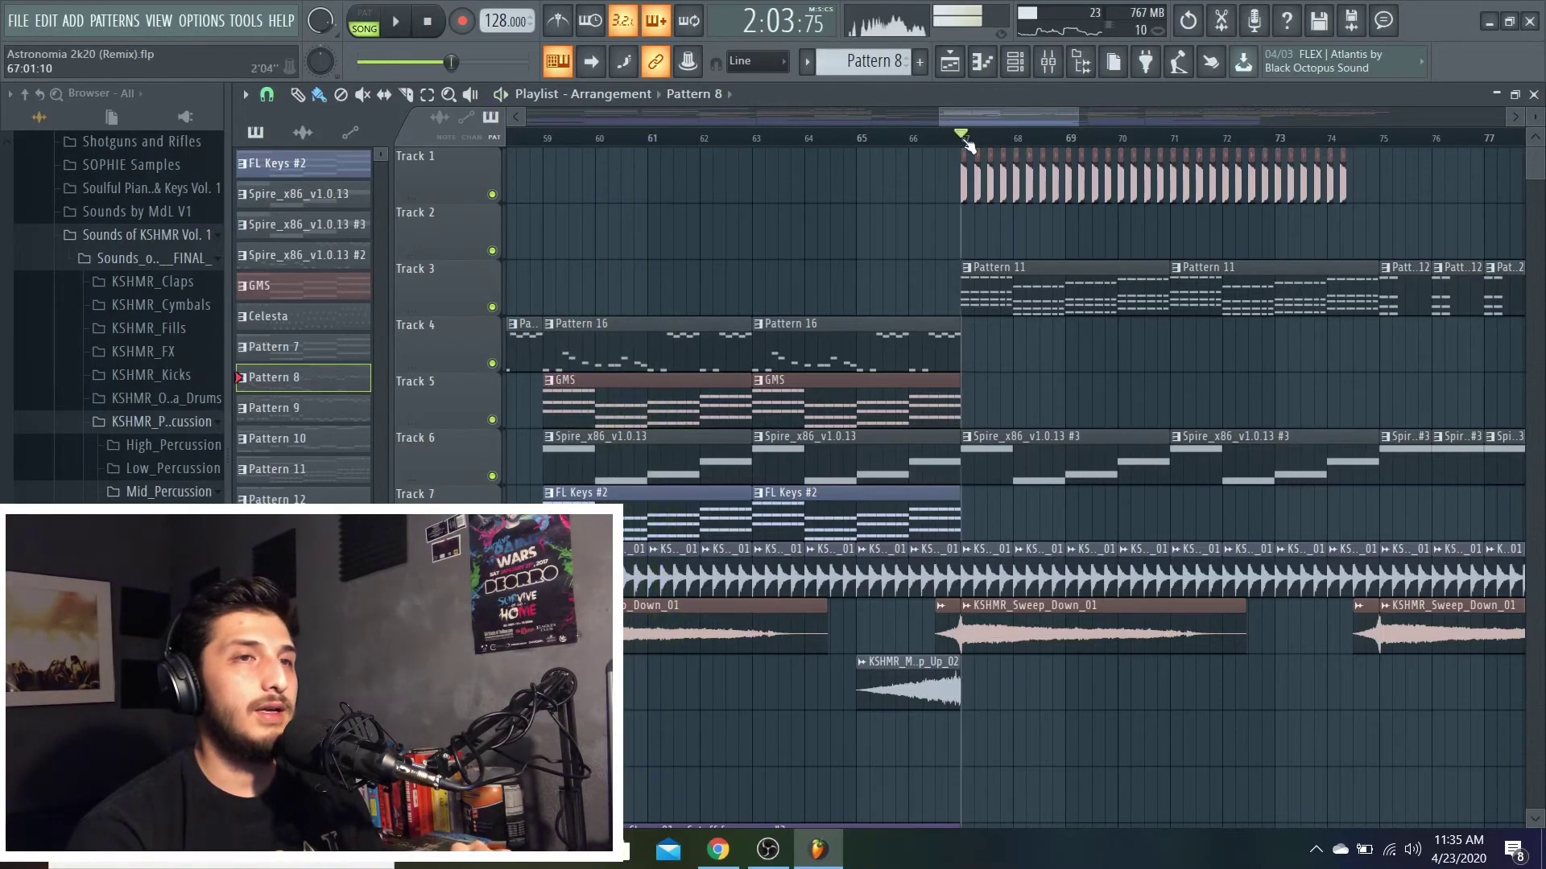
left_click_drag(982, 111, 1032, 119)
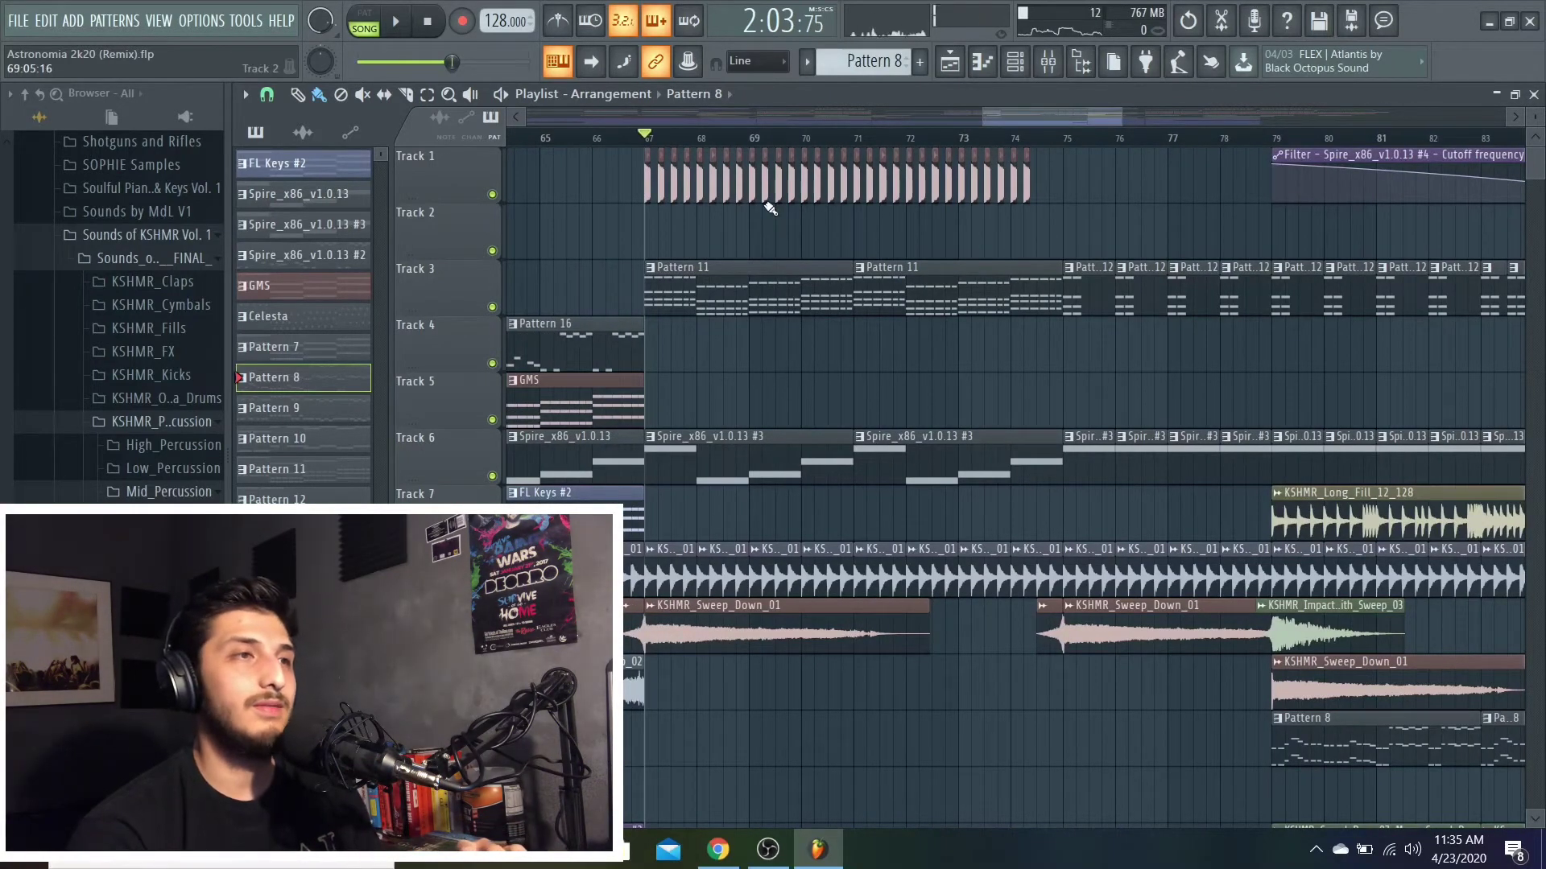
key("space")
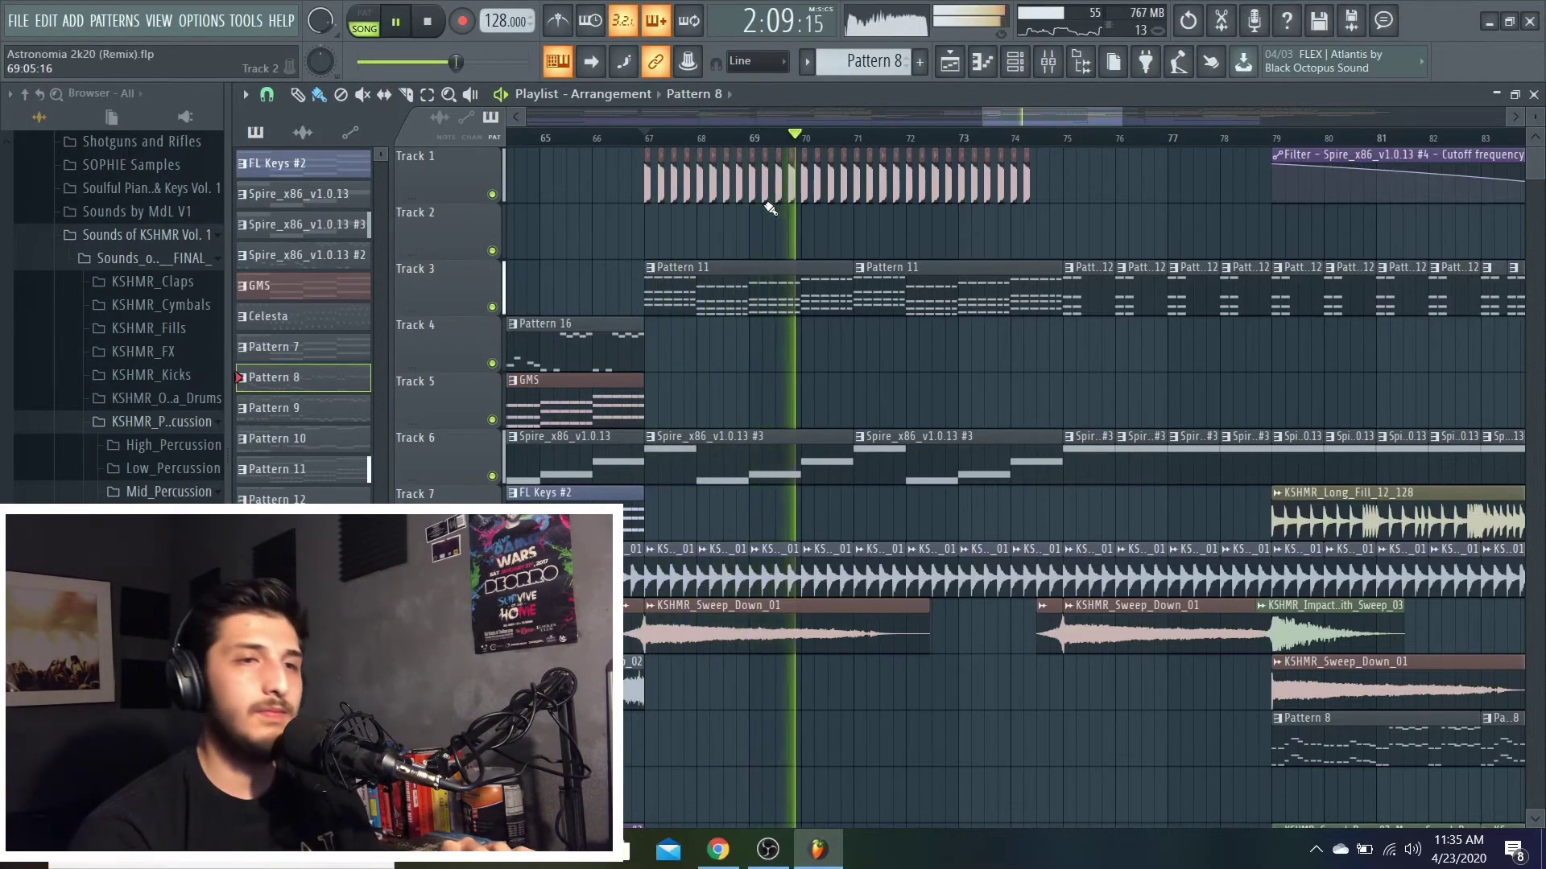
key("space")
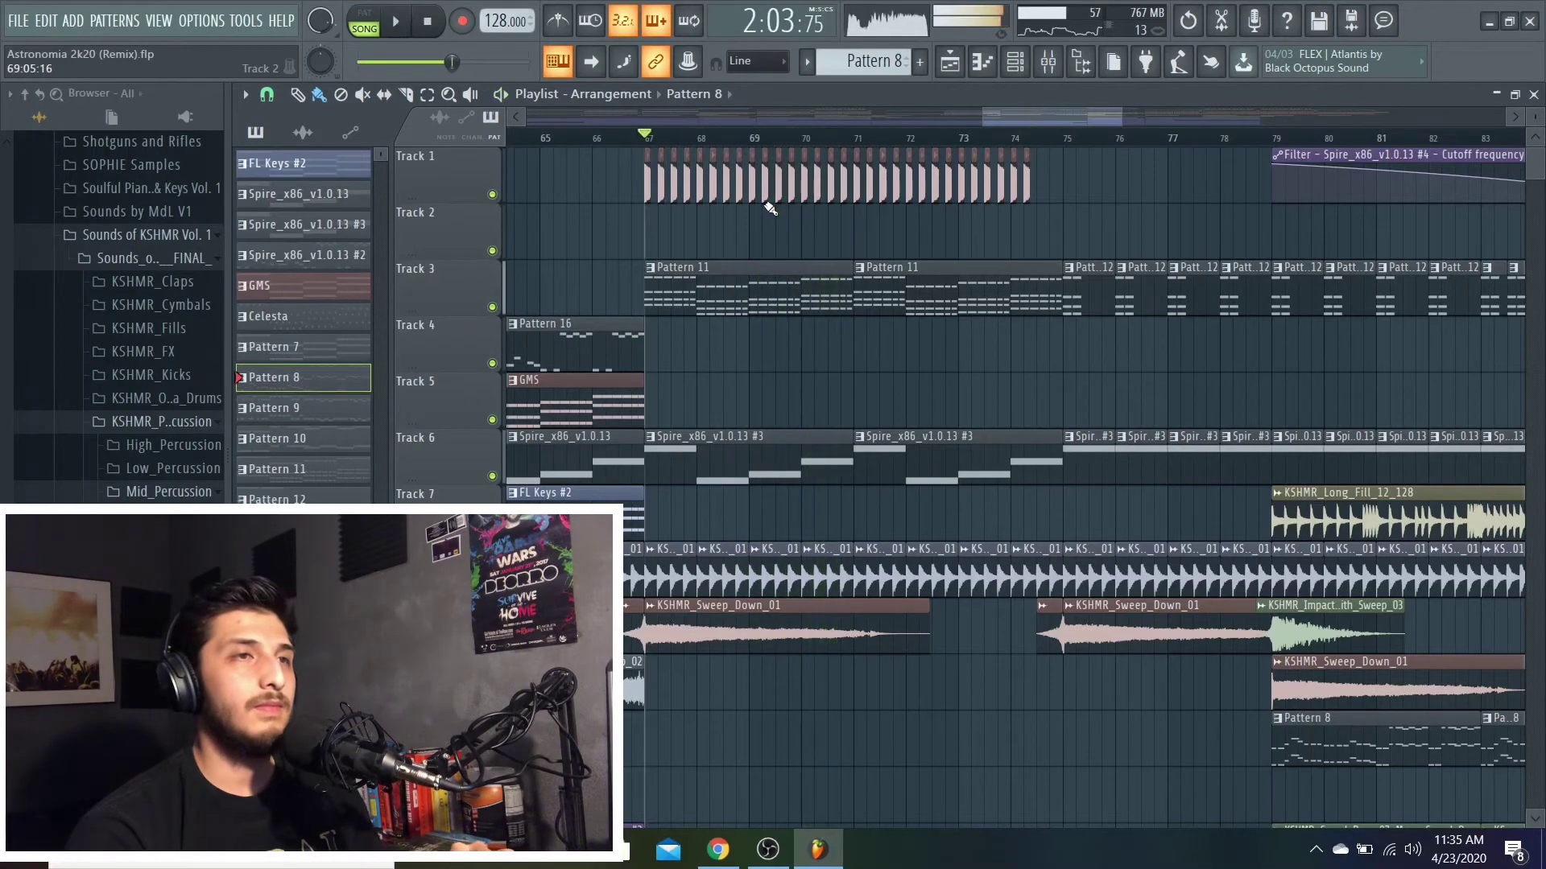
Play the build-up from bar 75, where the Pattern 12 clips start.
left_click_drag(1066, 113, 1040, 134)
left_click(977, 141)
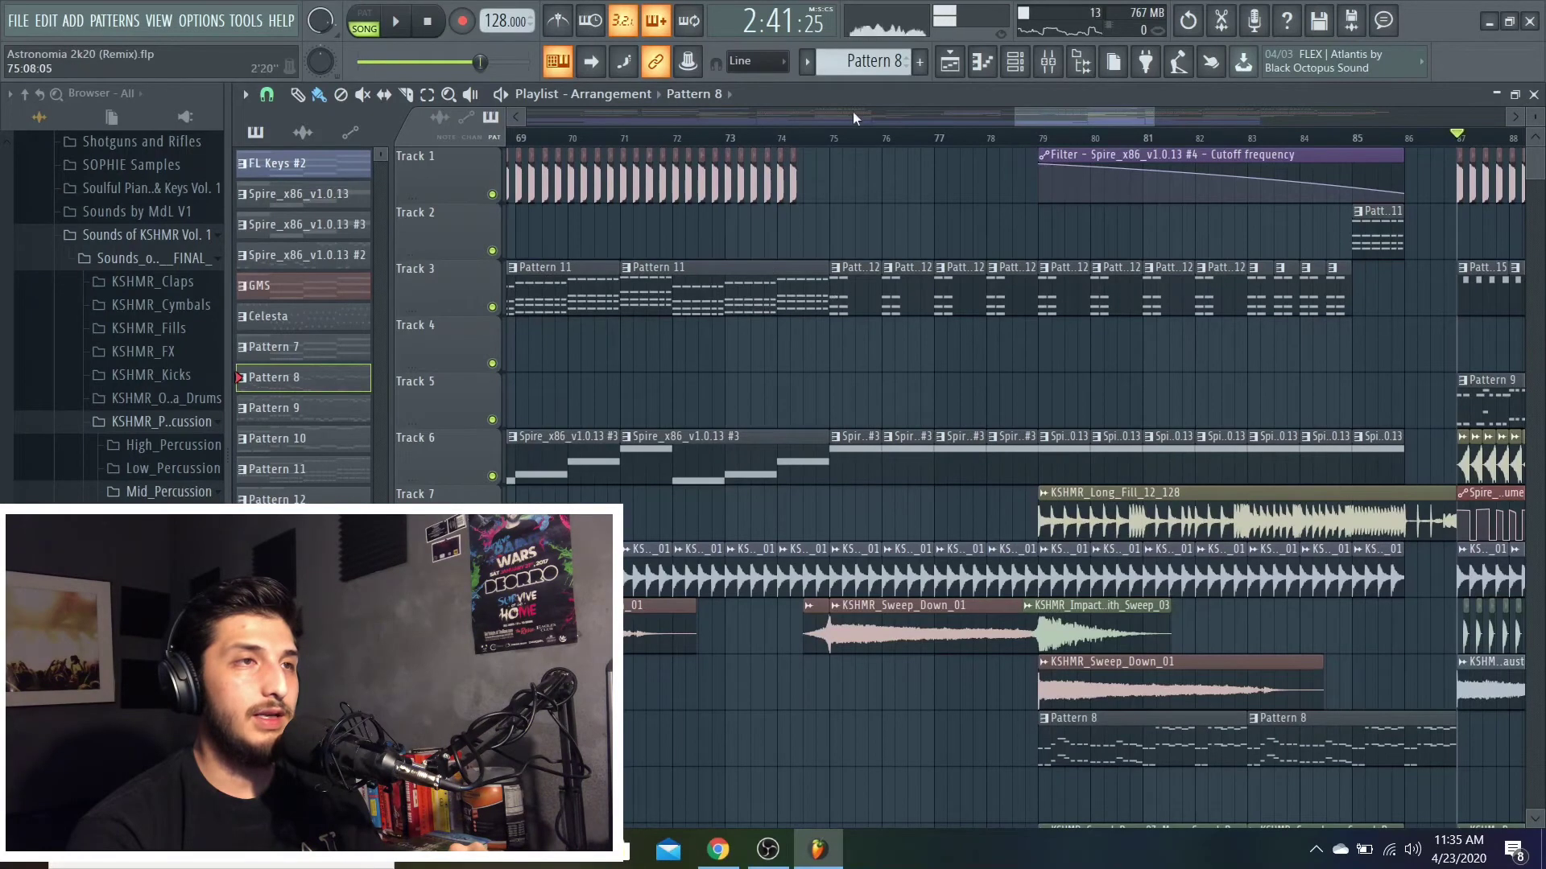
left_click(834, 140)
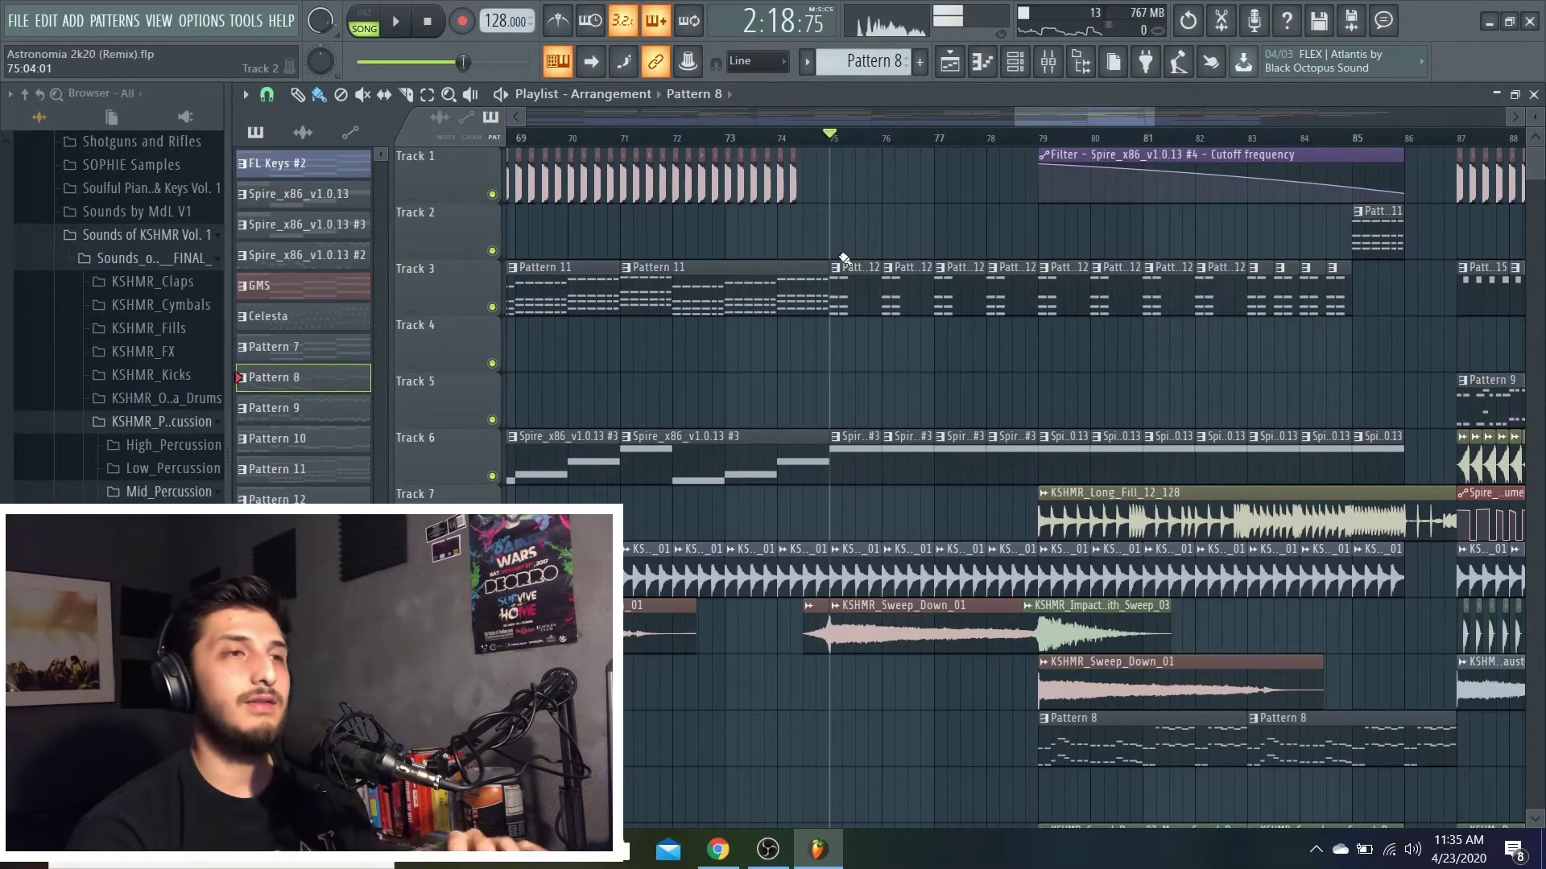
key("space")
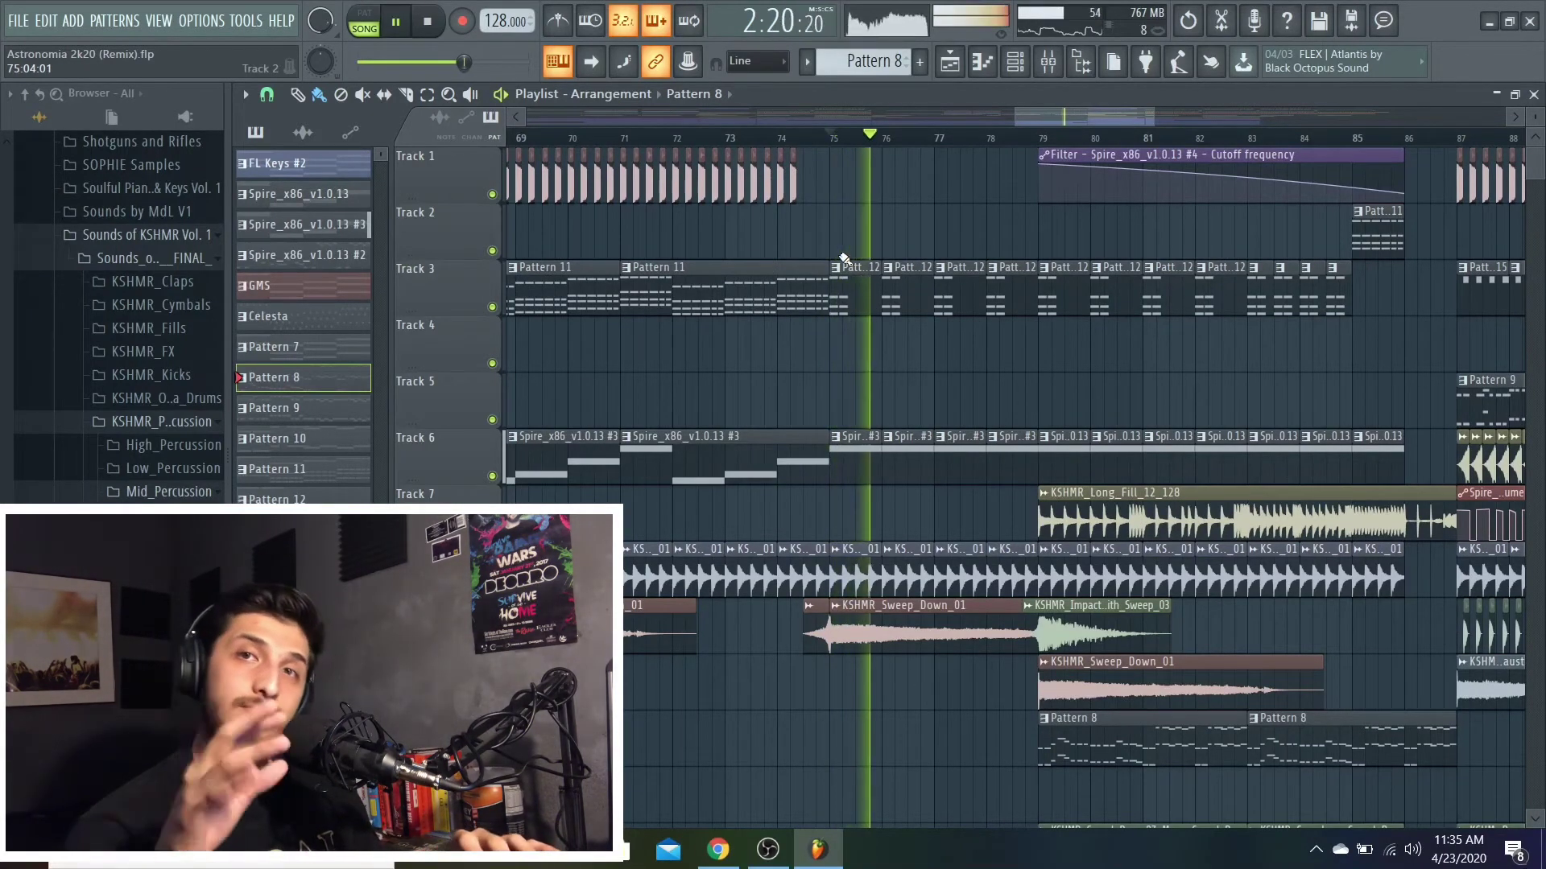
key("space")
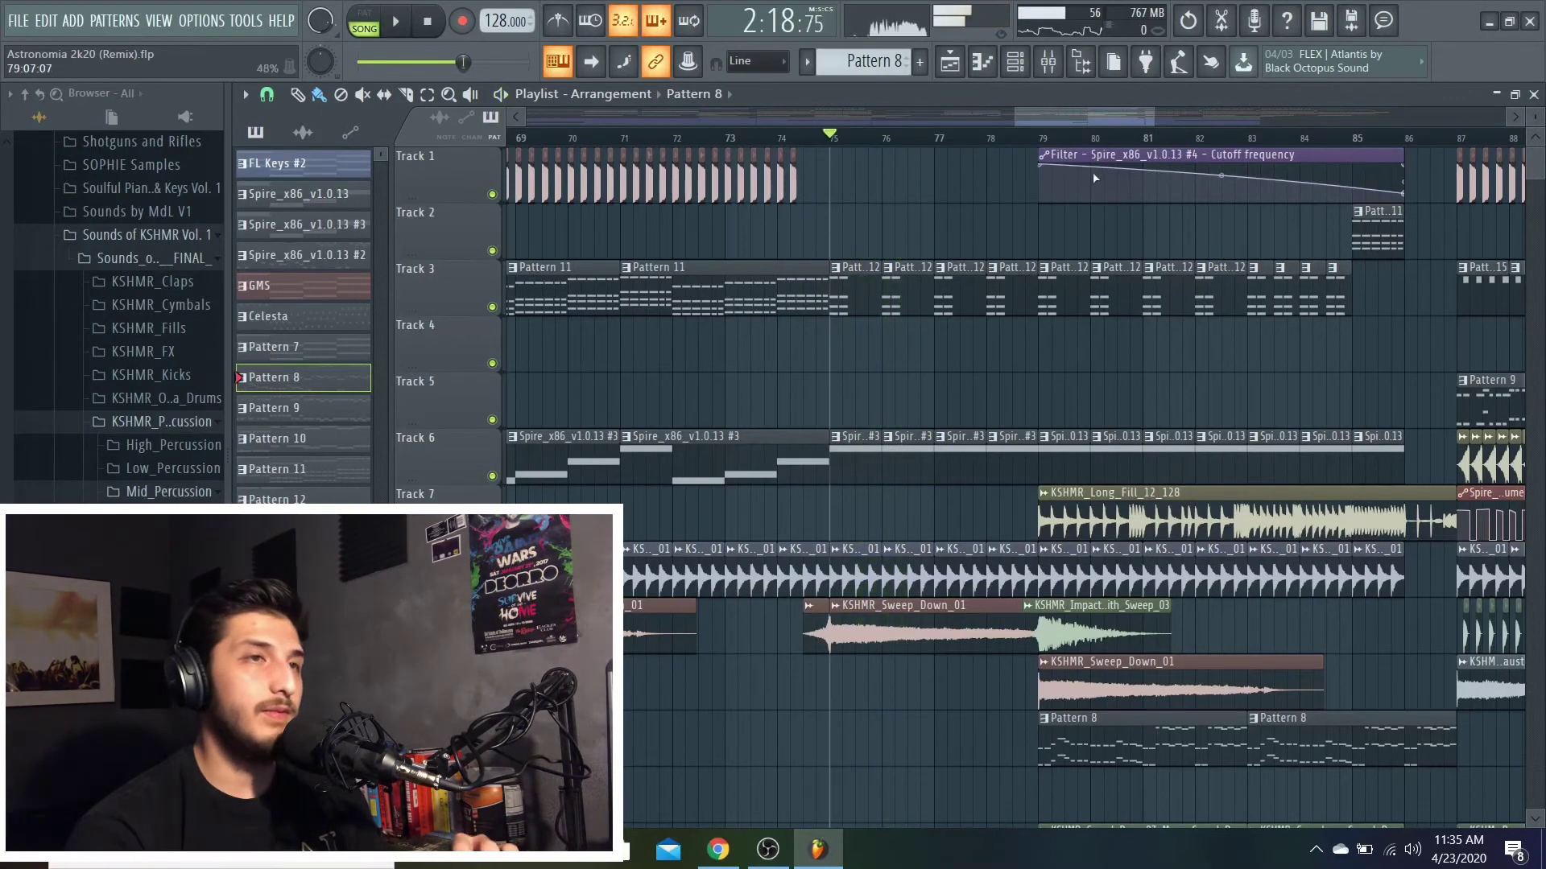
Solo Track 5 and play its Pattern 9 melody from the second drop at bar 87.
left_click_drag(1110, 124, 1137, 124)
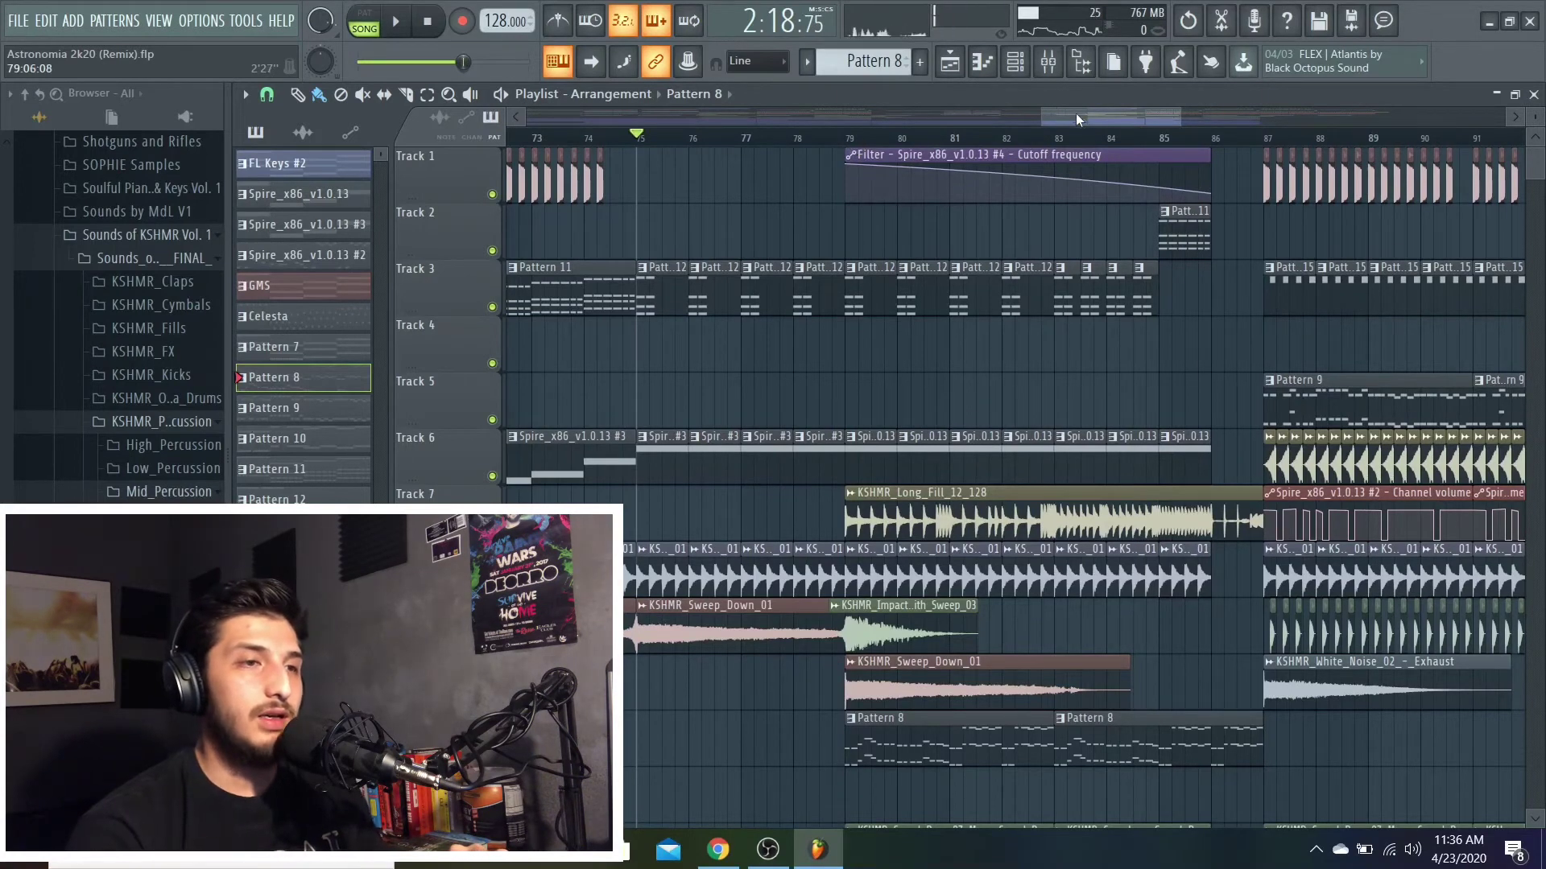
left_click_drag(1076, 118, 1132, 121)
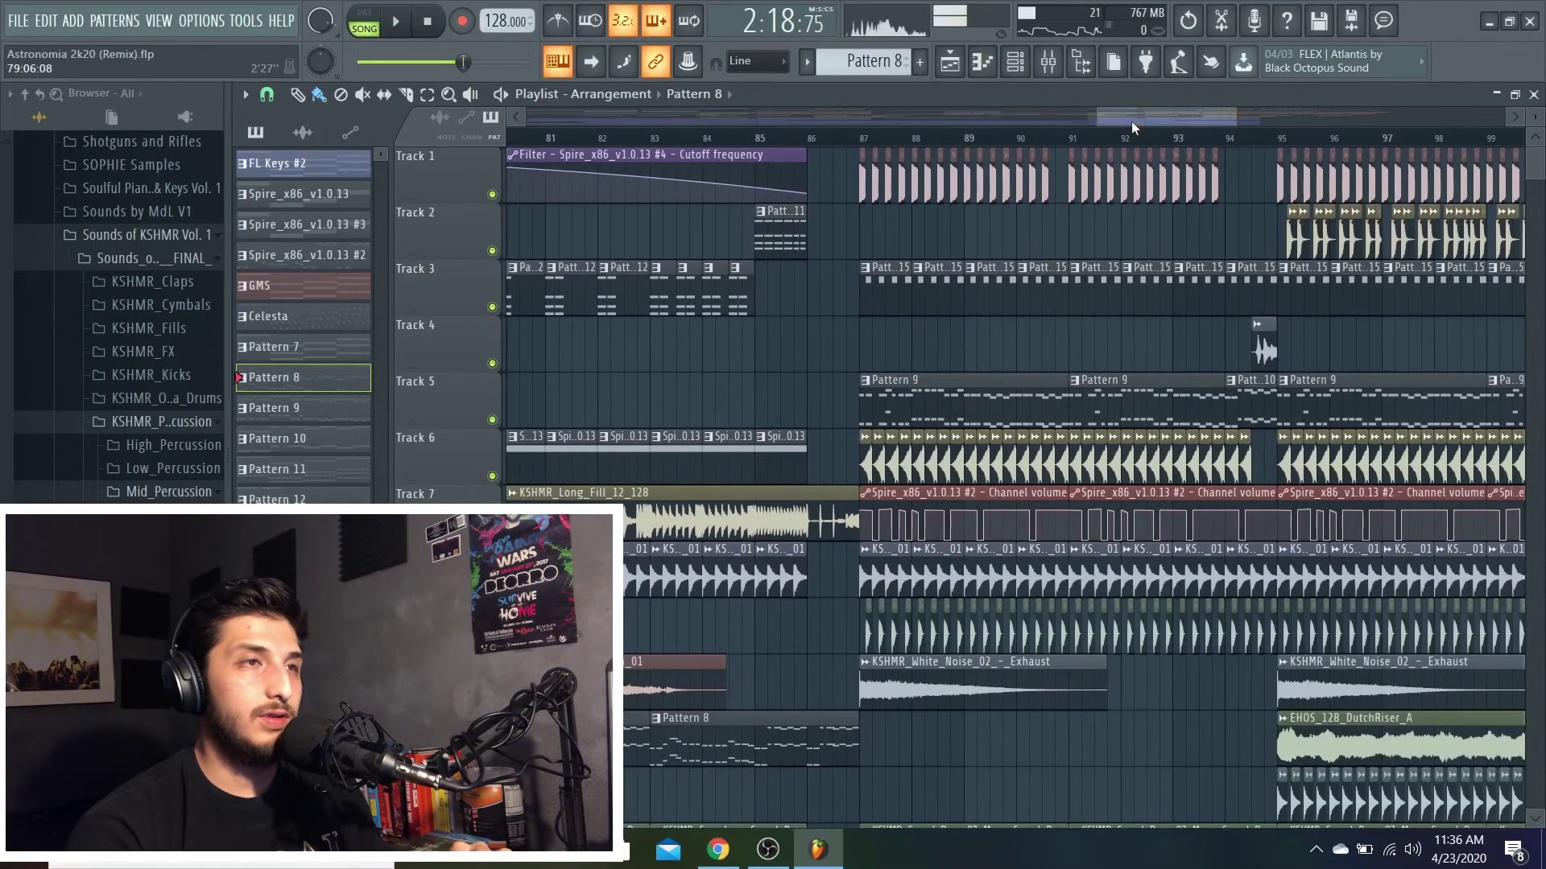
left_click(860, 140)
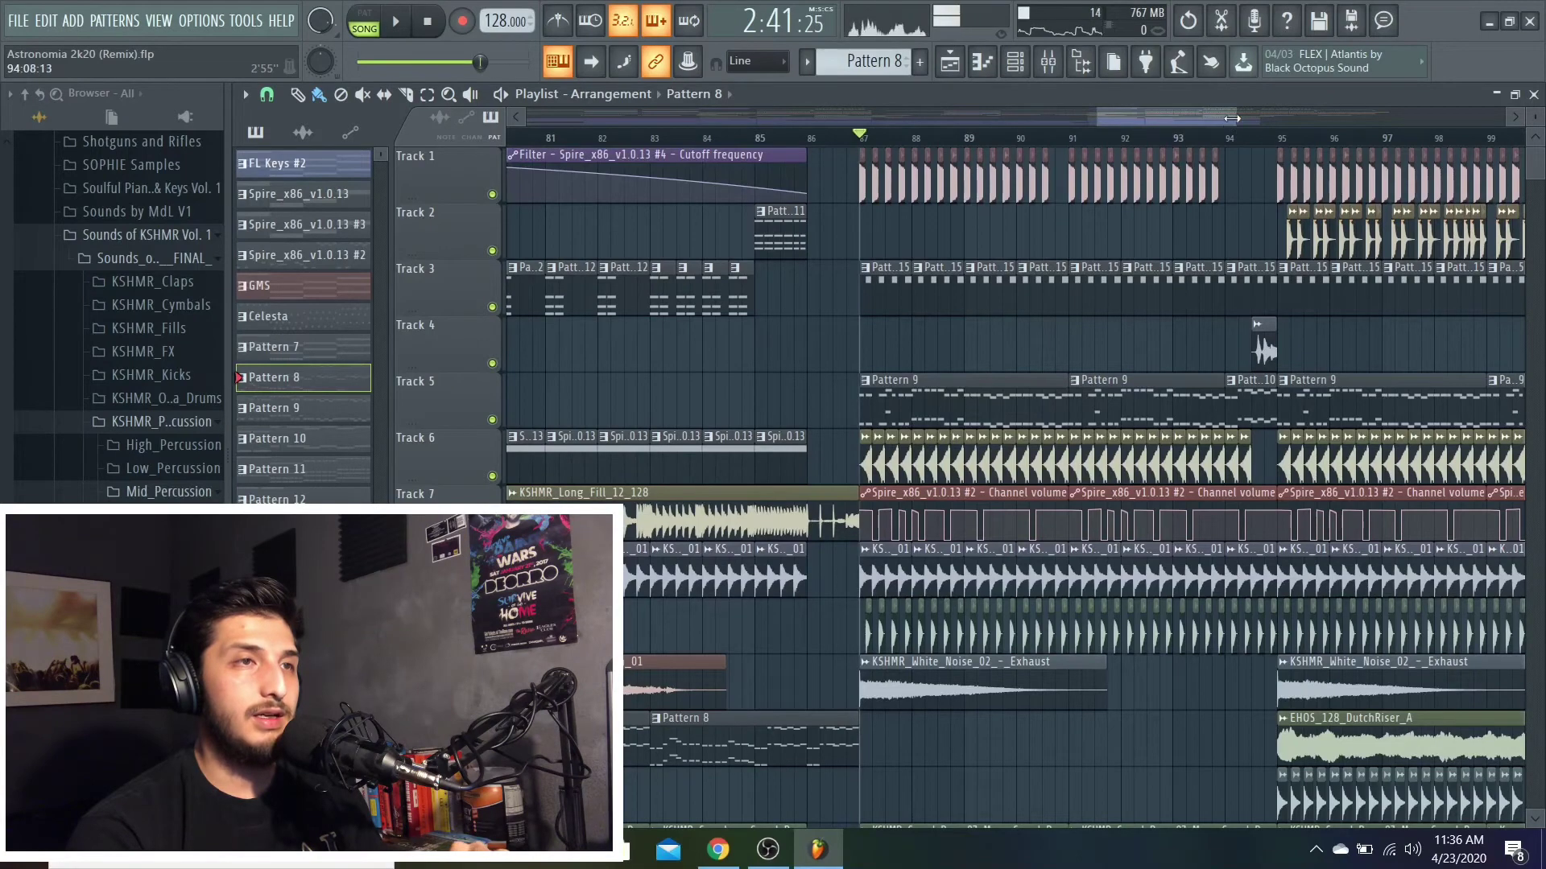
left_click_drag(1230, 117, 1198, 117)
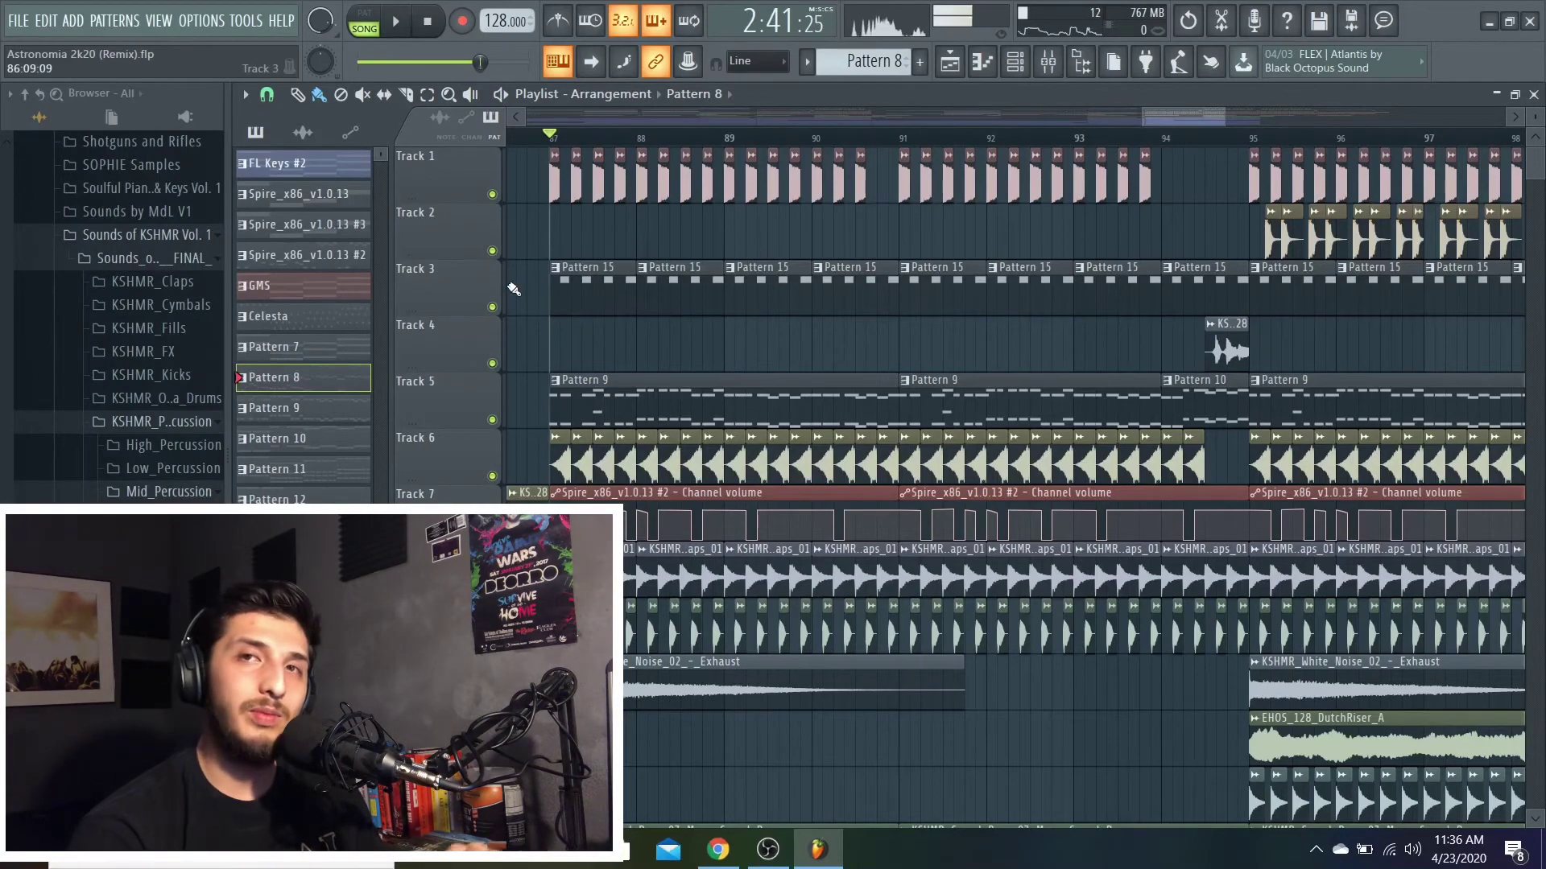
right_click(502, 417)
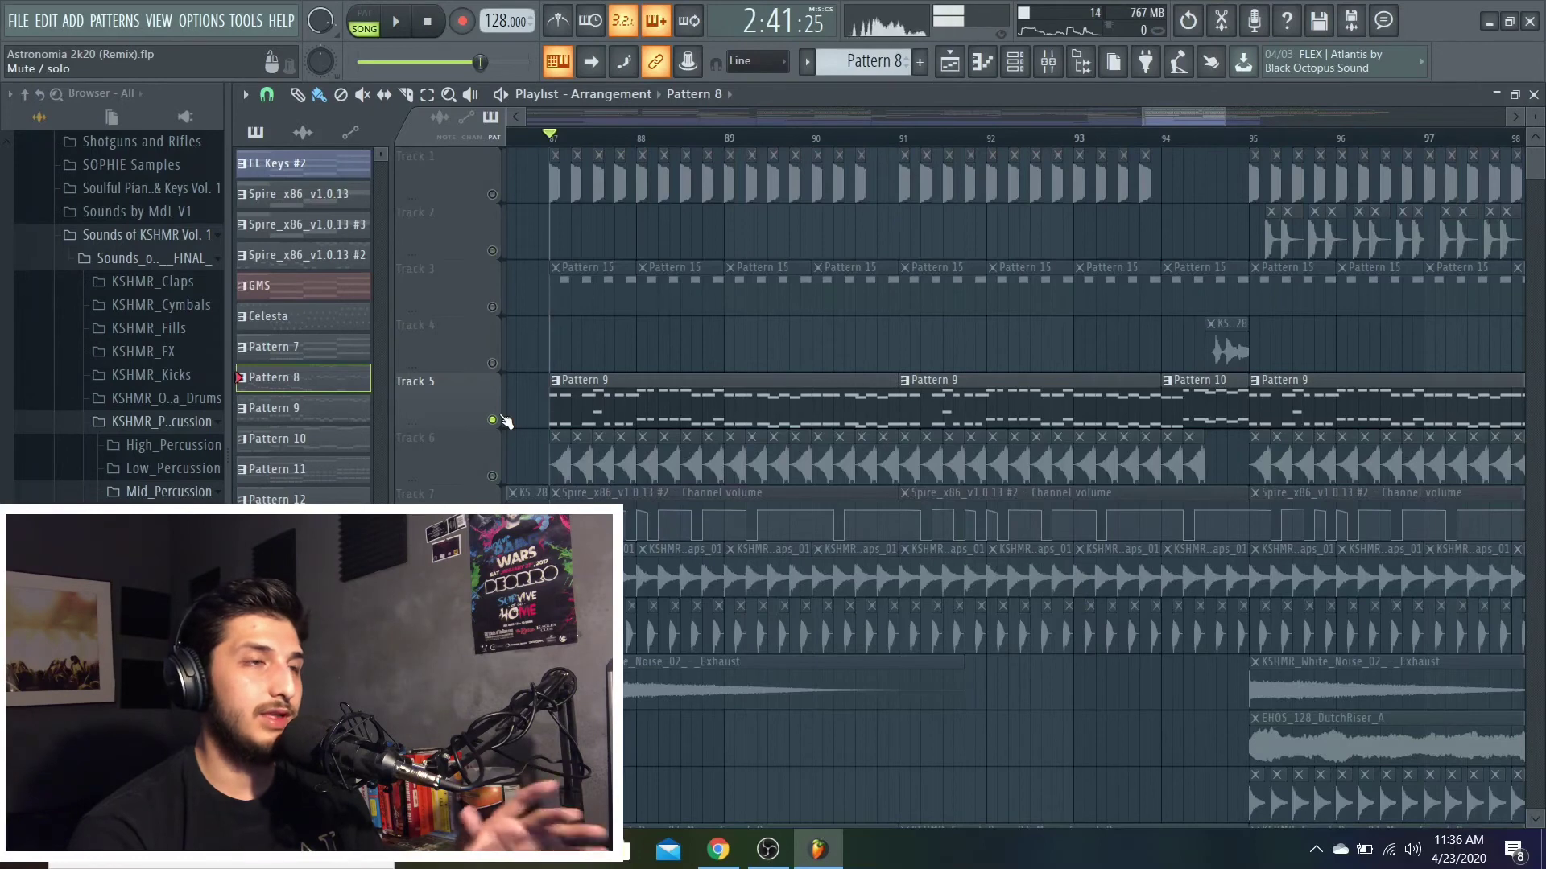
key("space")
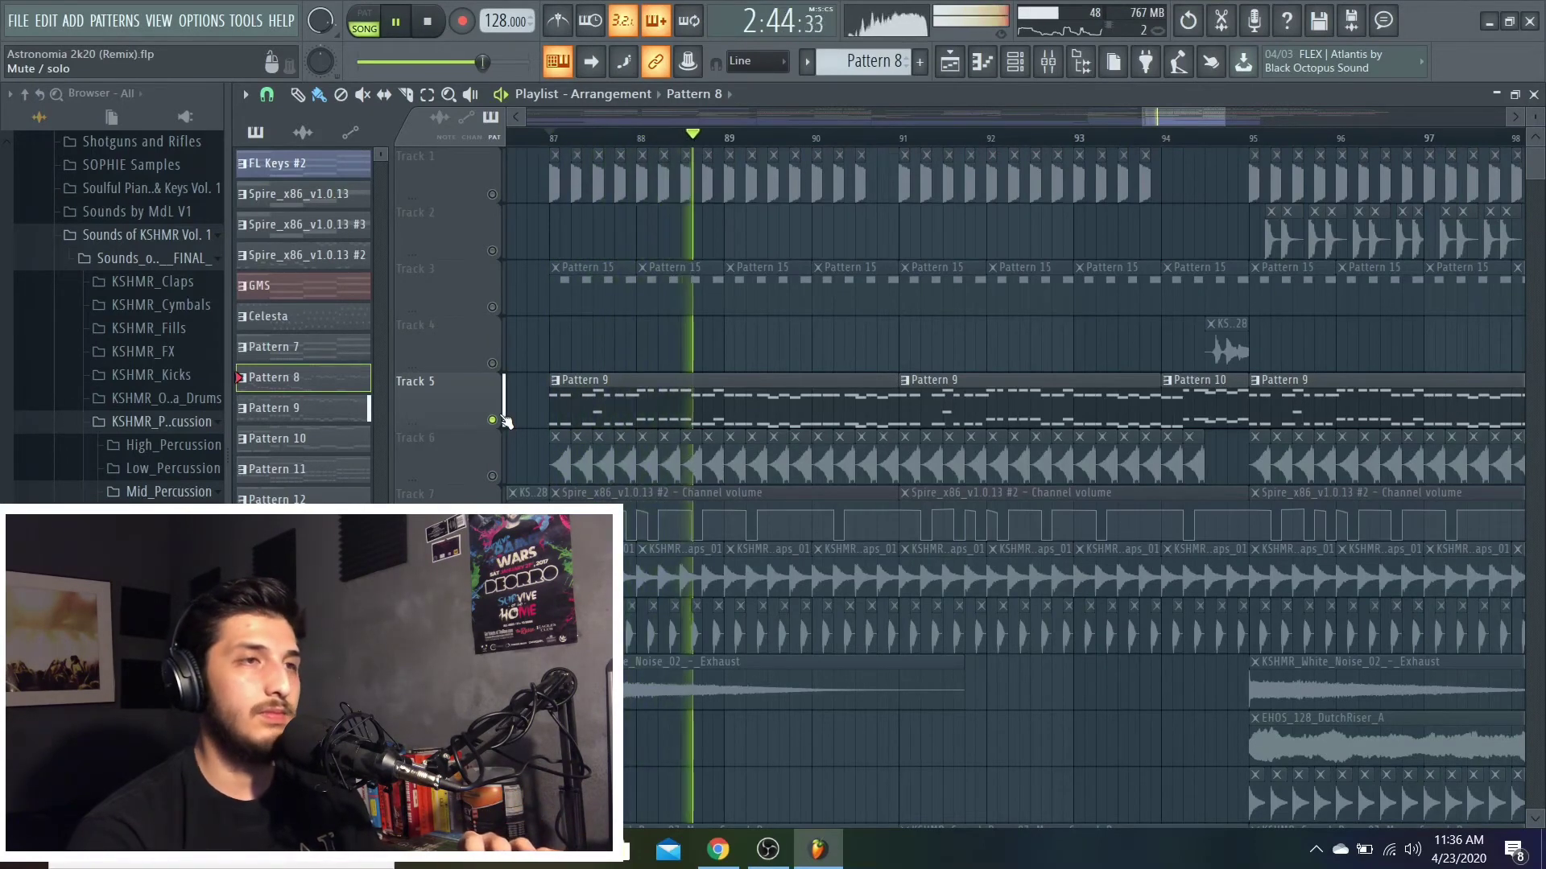
key("space")
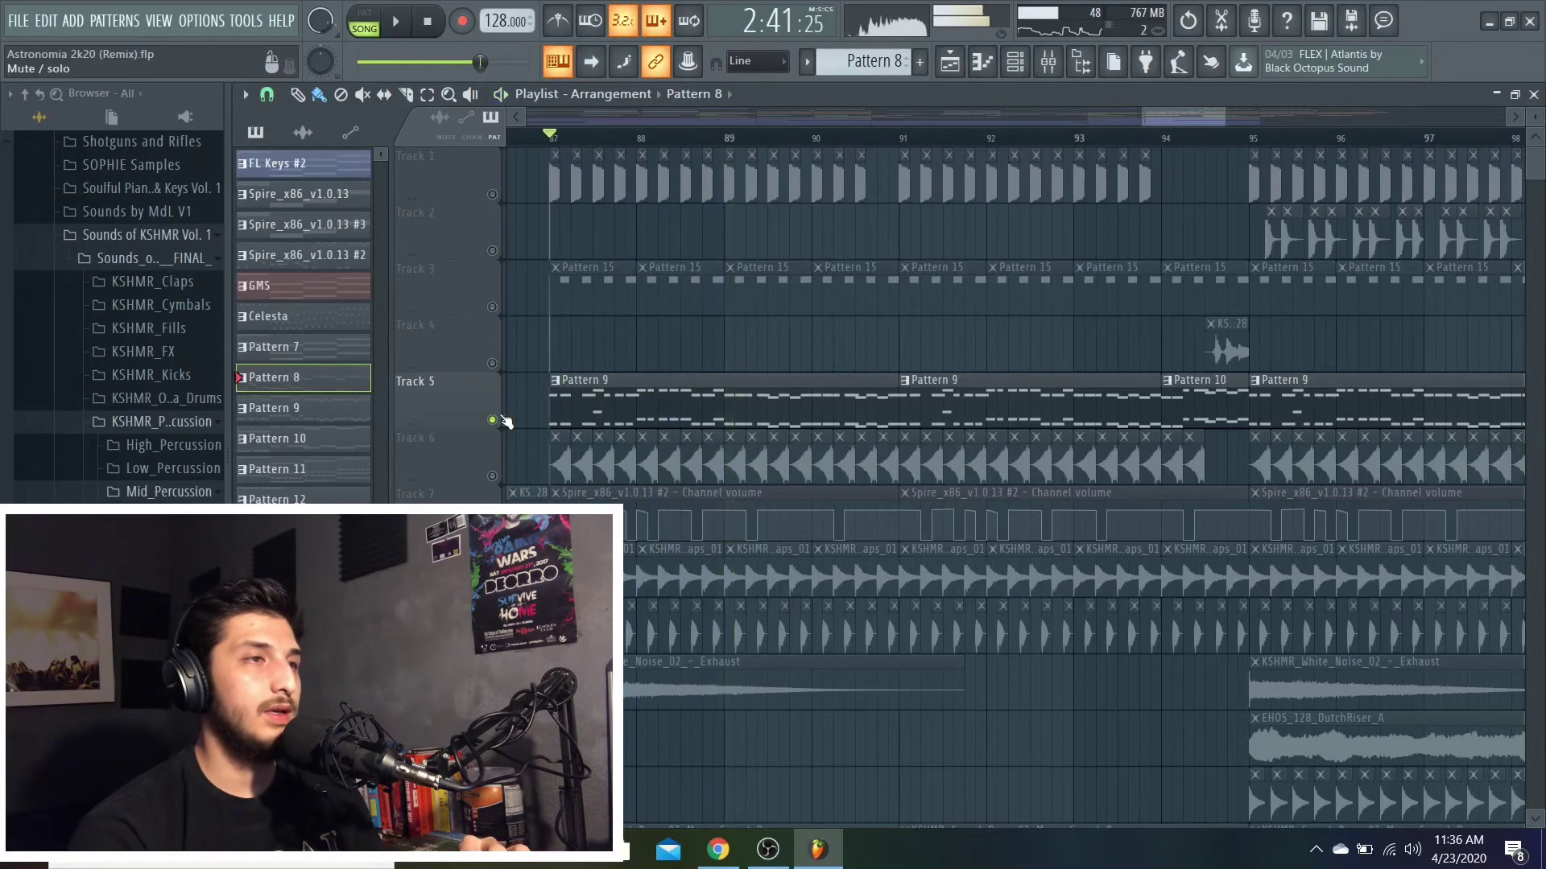
Solo Track 3 and play its Pattern 15 clips alone from bar 87.
right_click(492, 306)
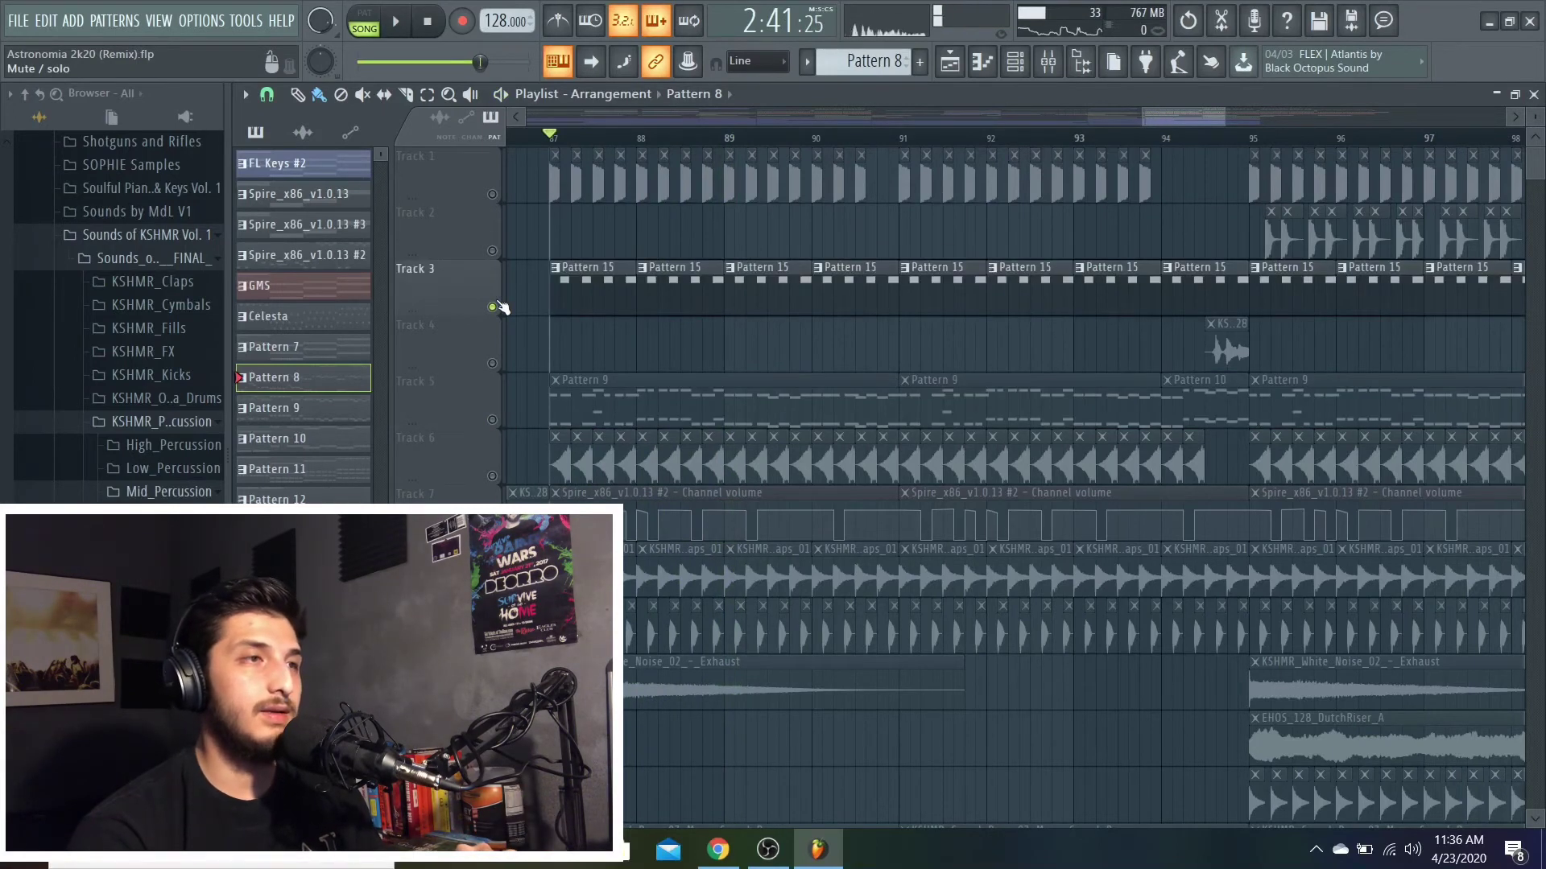
key("space")
key("space")
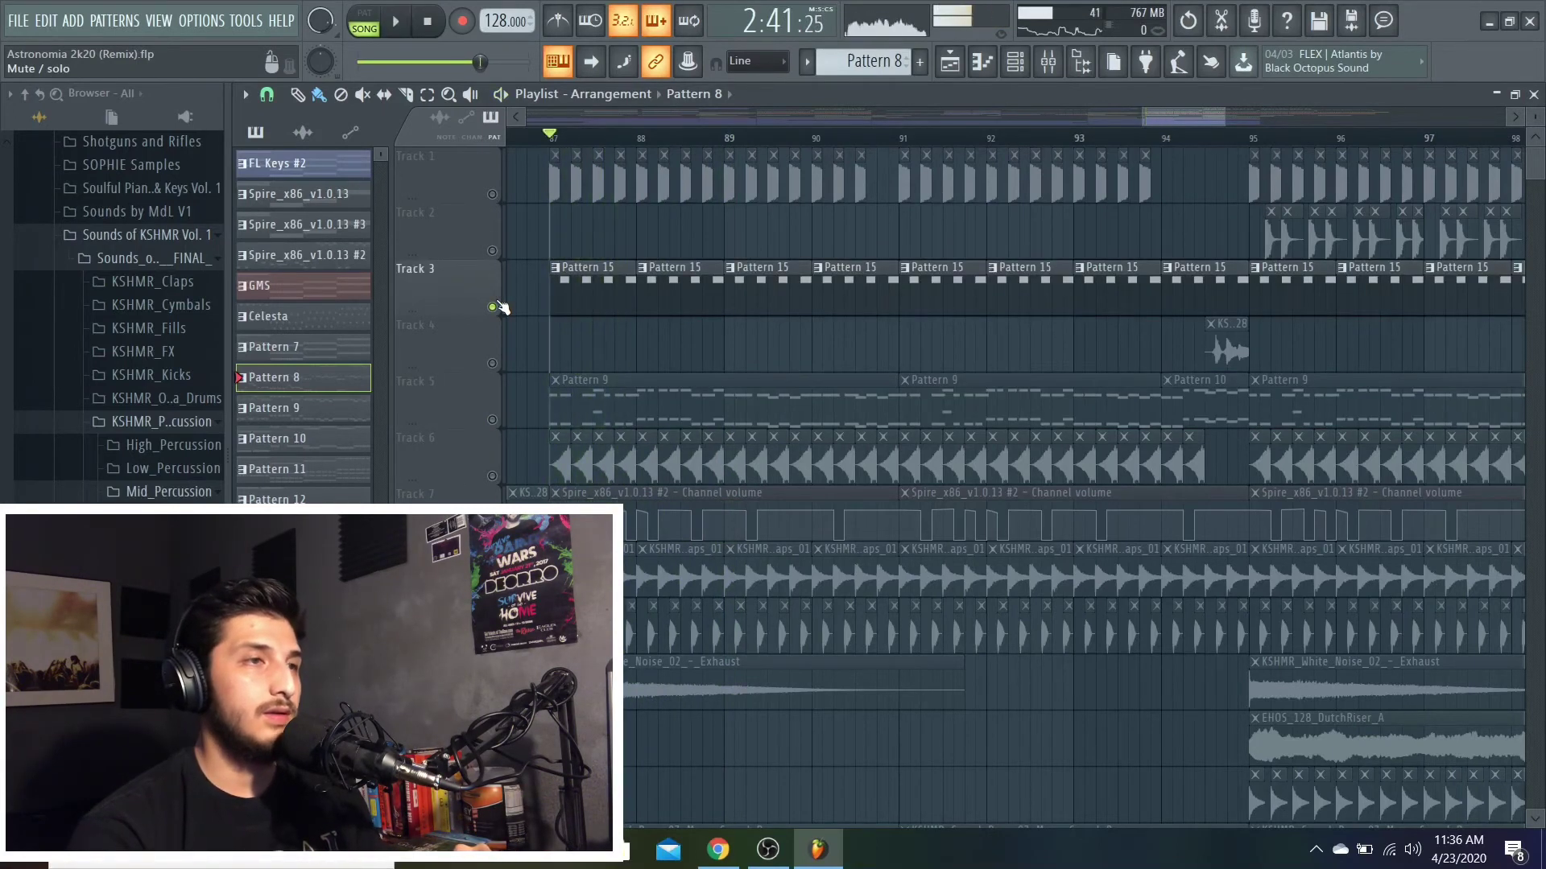
Unsolo Track 3 so all tracks are active and set the playhead to bar 103 in the second drop.
right_click(499, 305)
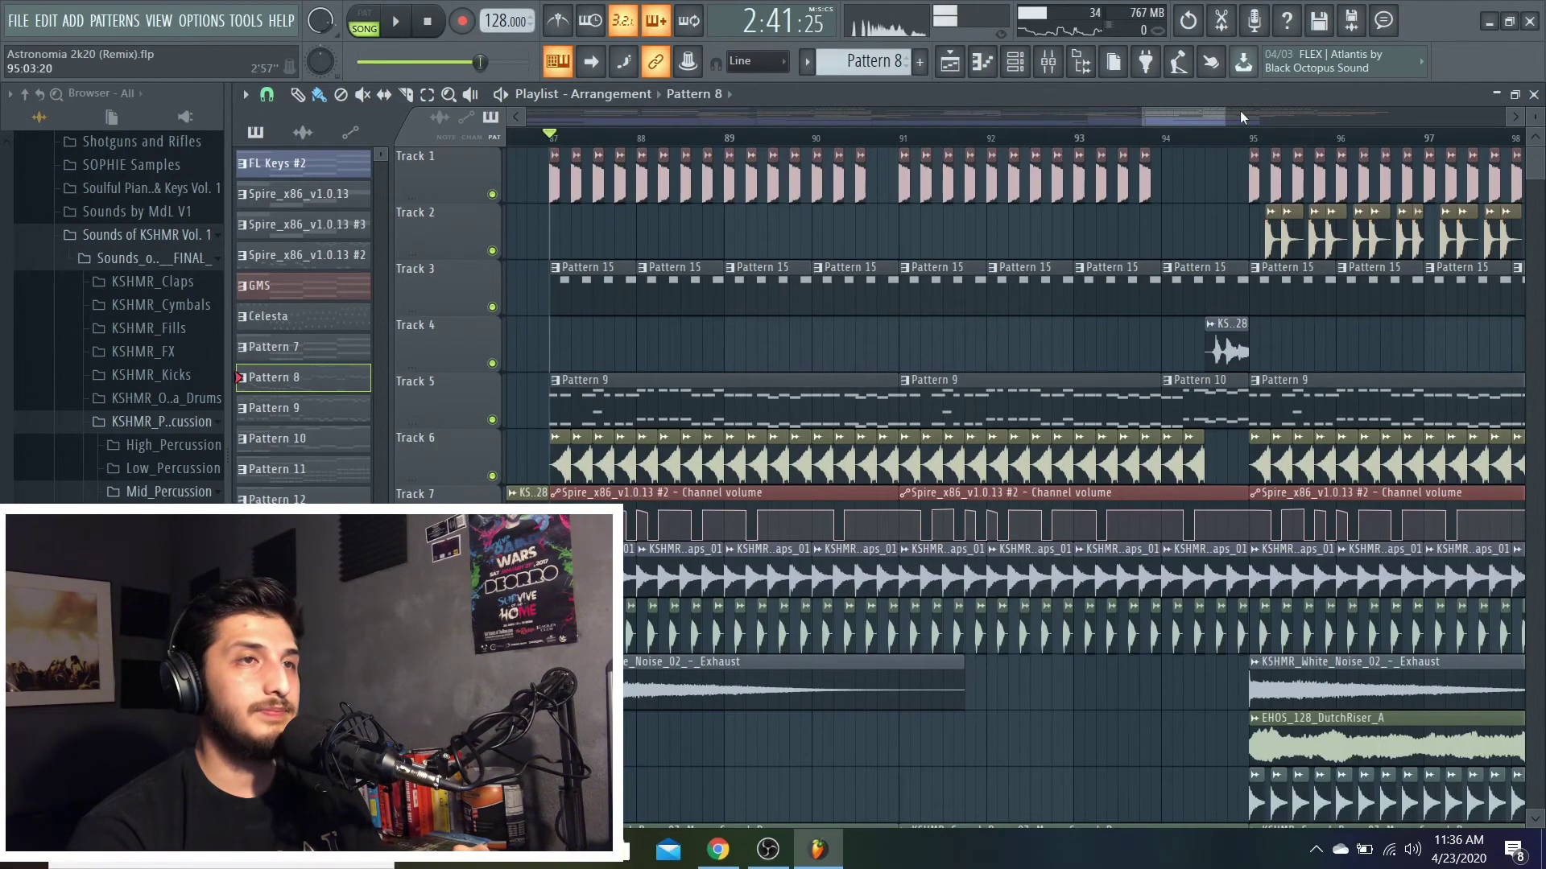
left_click_drag(1225, 115, 1423, 116)
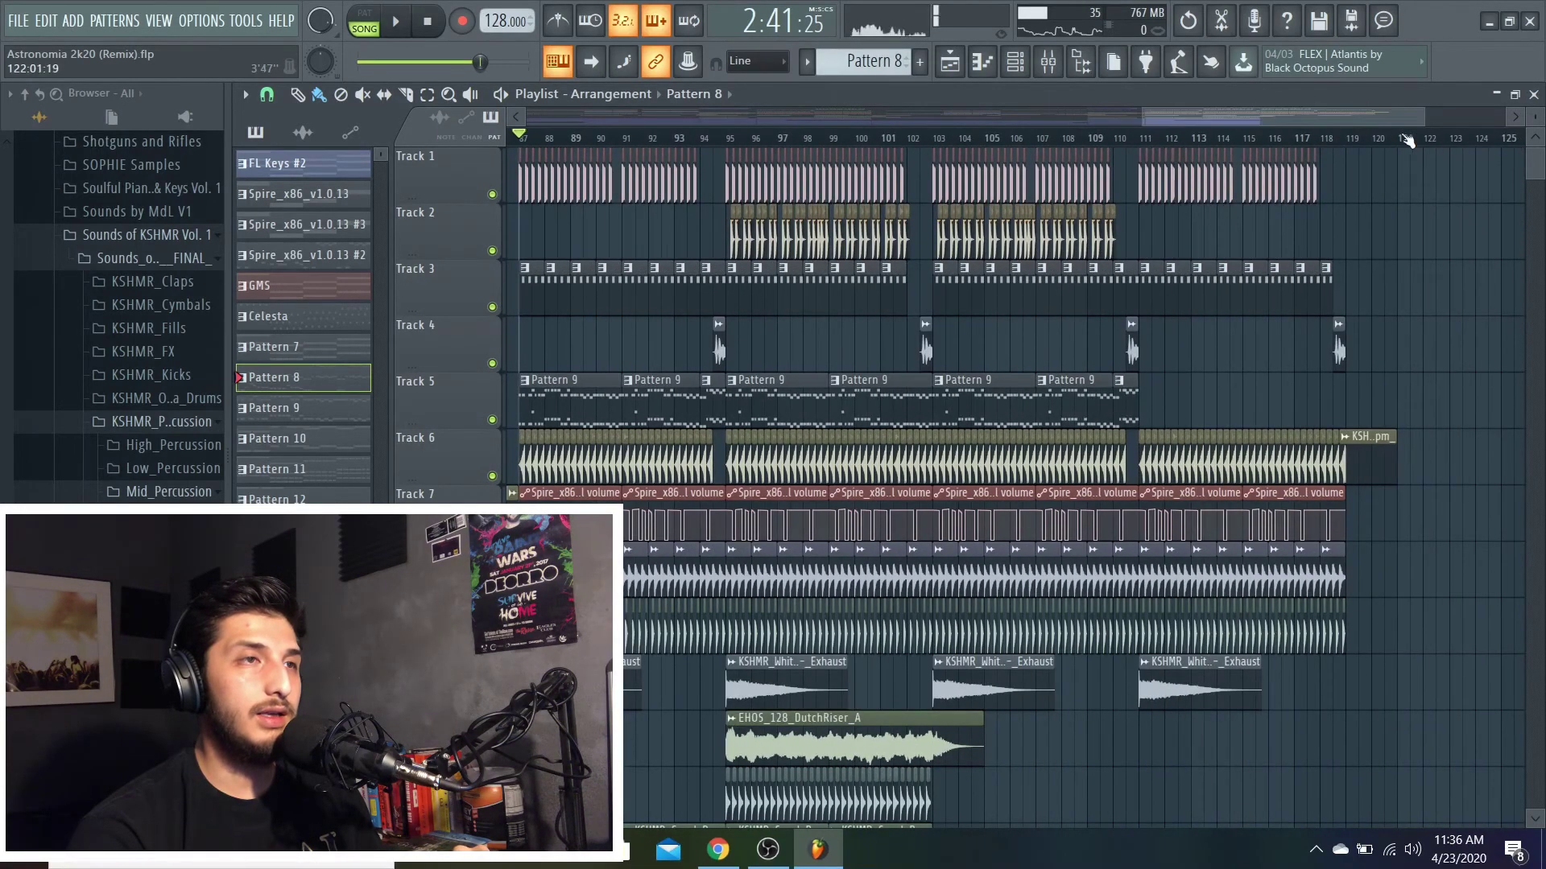
left_click(916, 138)
left_click(944, 140)
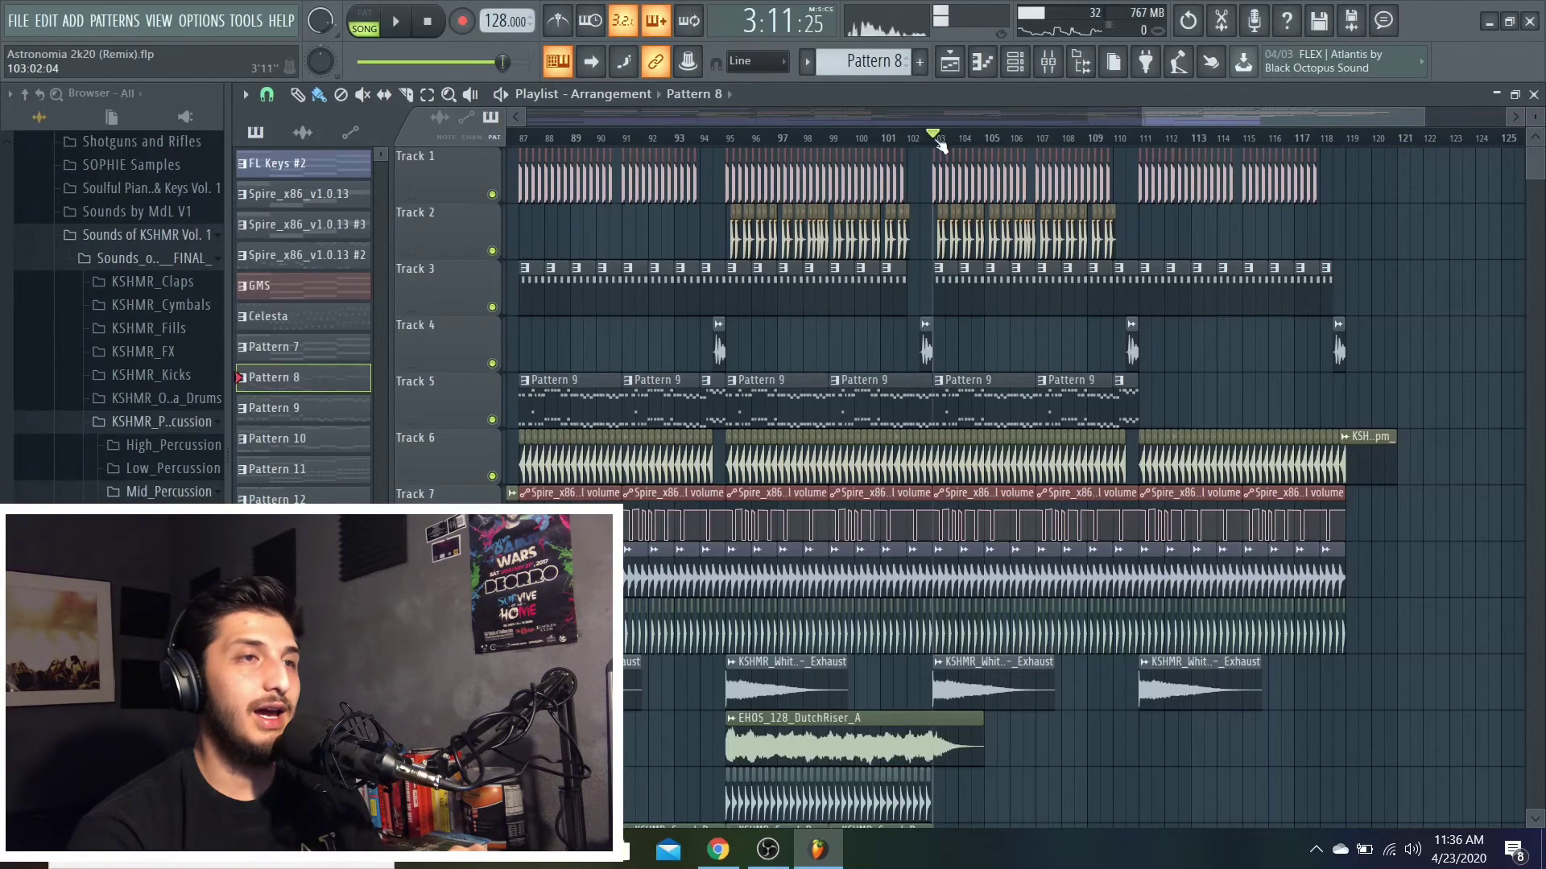
Inspect the lower tracks and automation clips around bar 103 and play the full arrangement from that bar.
scroll(937, 314, "down", 6)
scroll(938, 322, "down", 3)
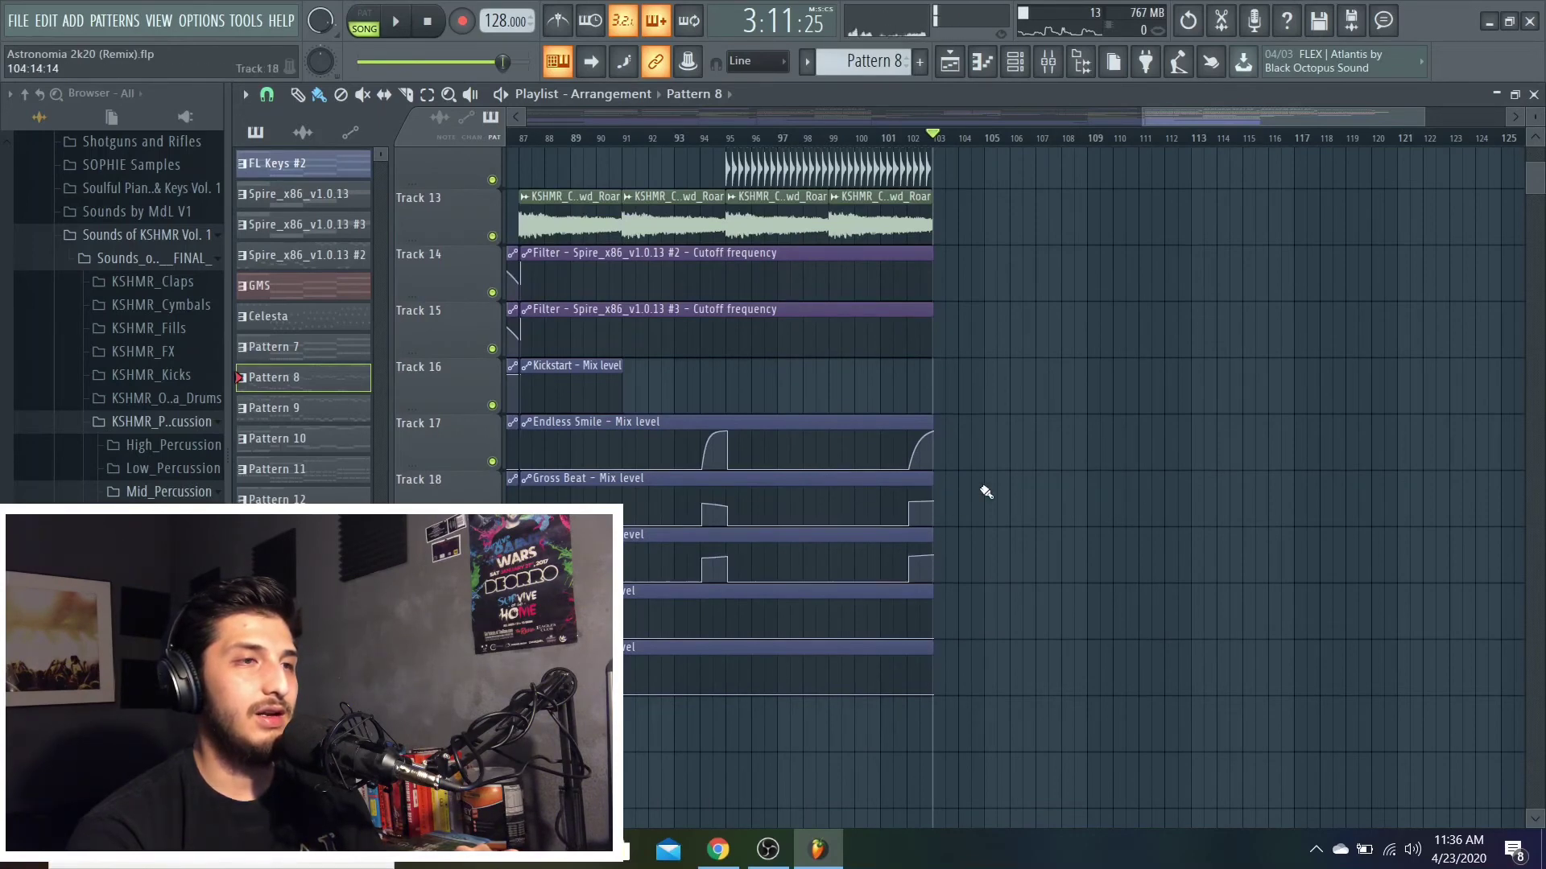
scroll(980, 494, "up", 6)
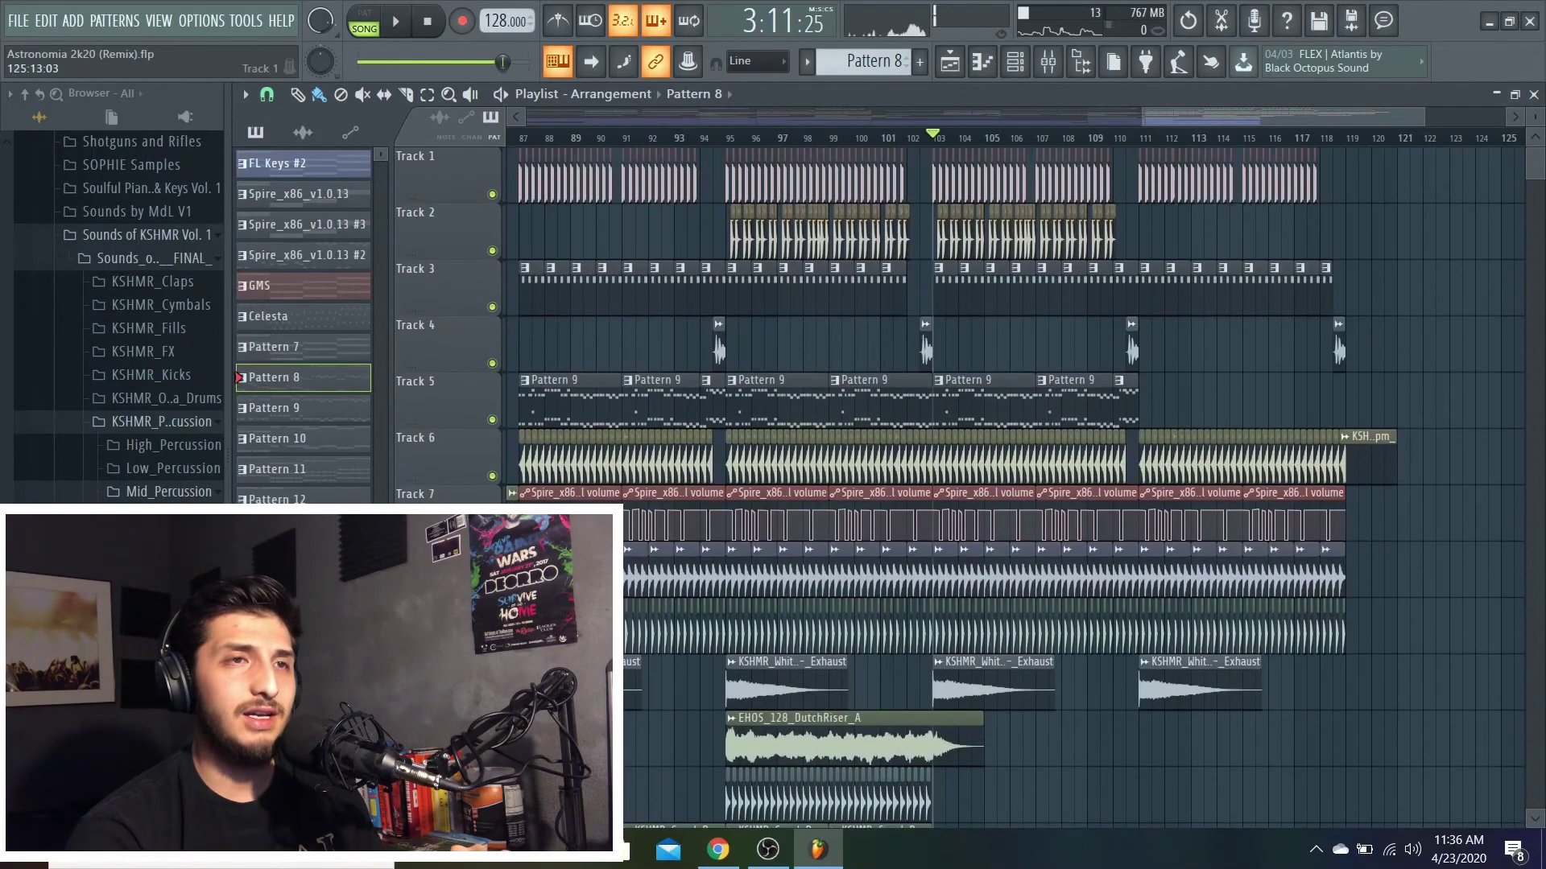
left_click_drag(1424, 114, 1315, 139)
scroll(1292, 139, "left", 3)
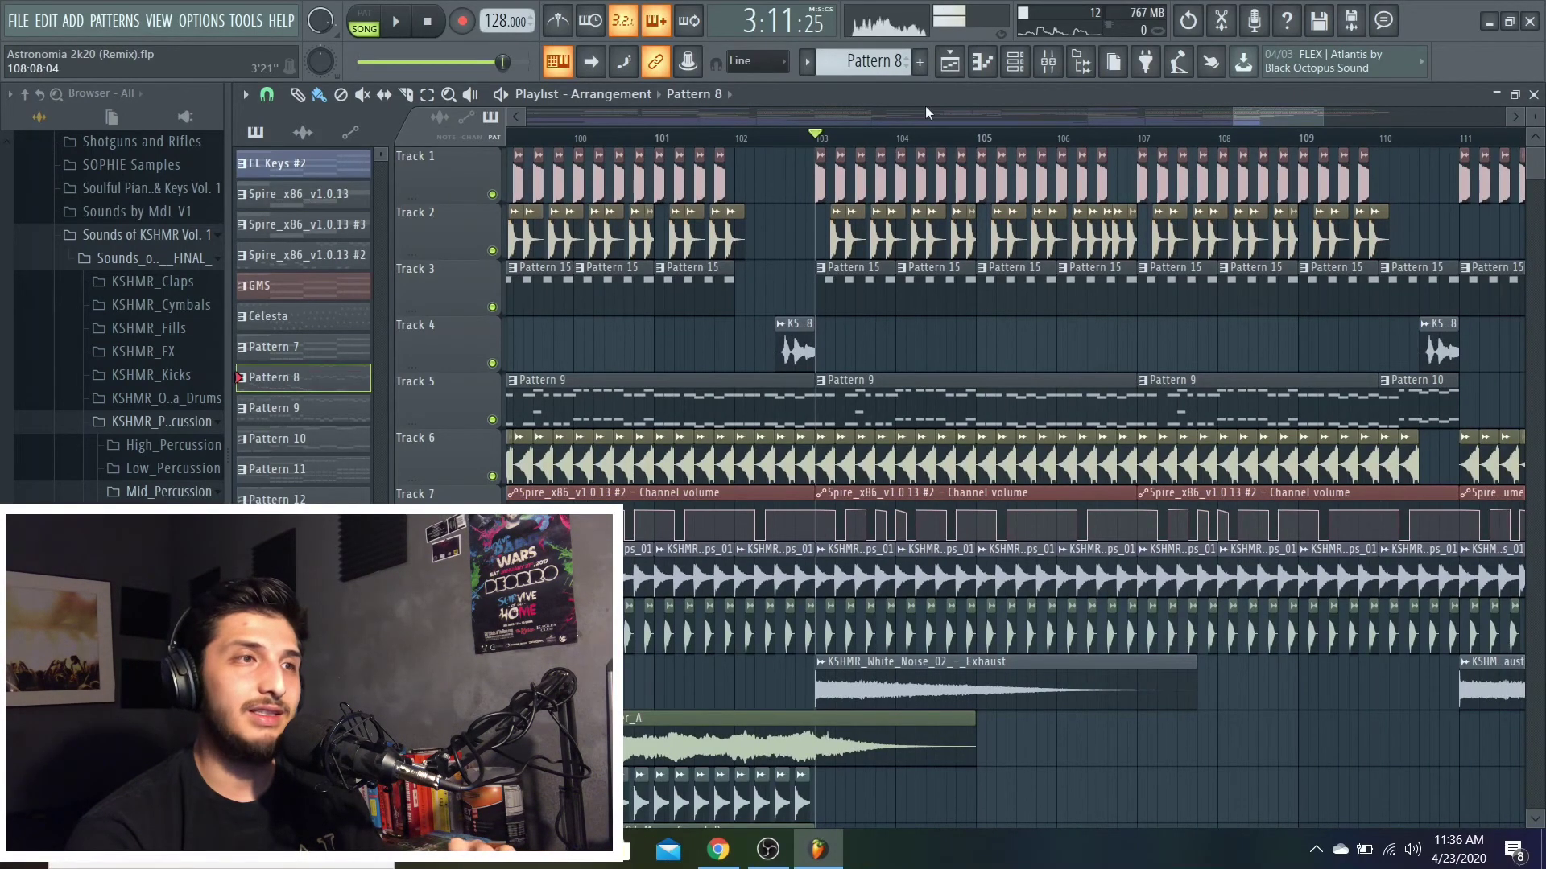
key("space")
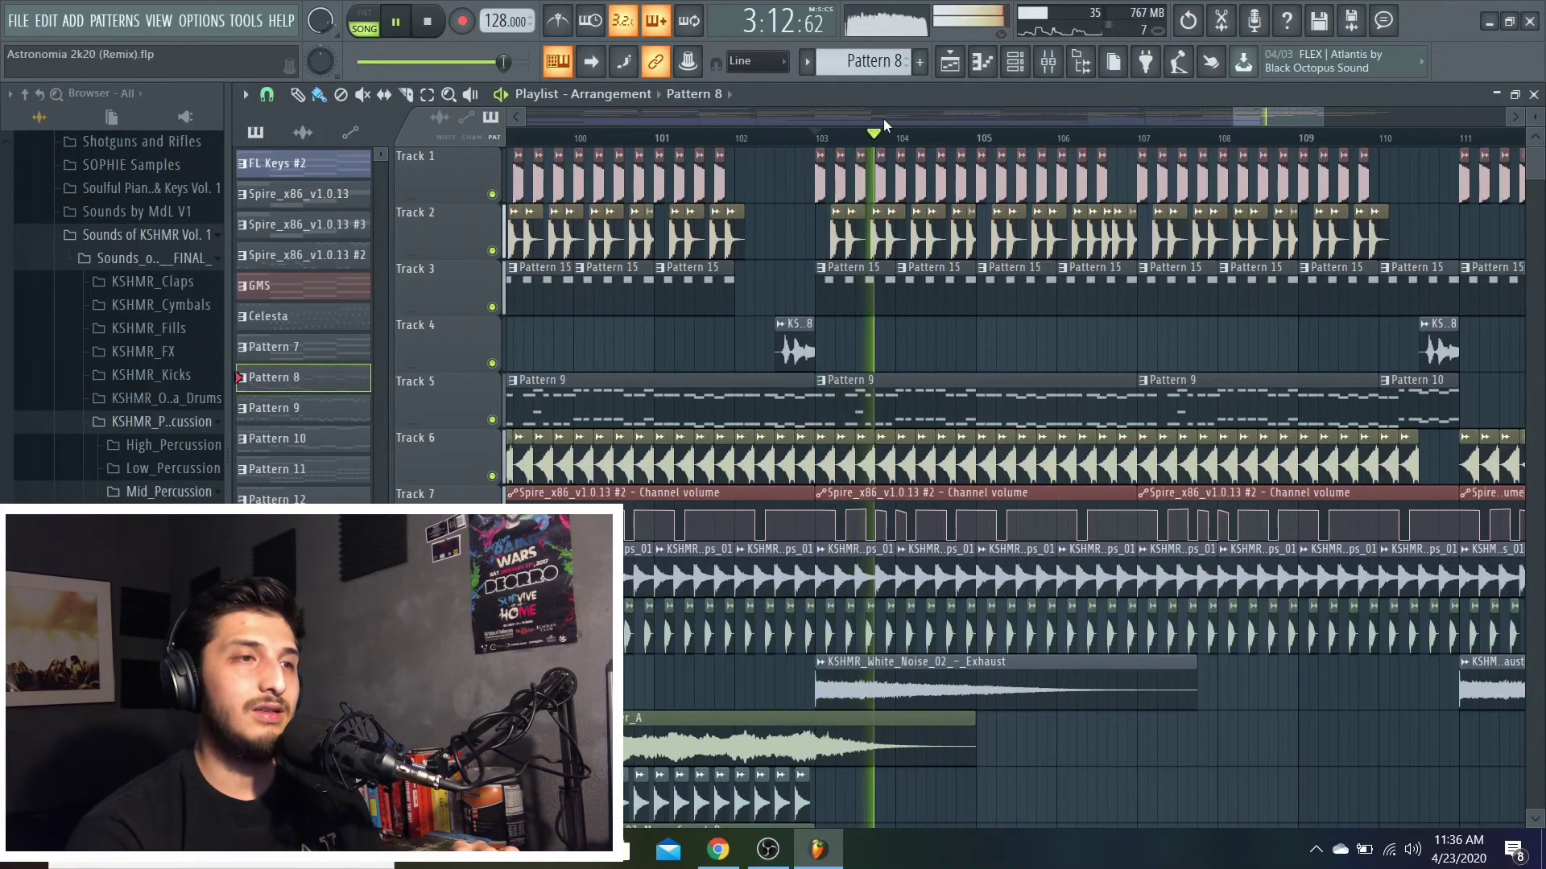
Play the lead-in to bar 103 from just before bar 101 and stop playback.
left_click(1229, 112)
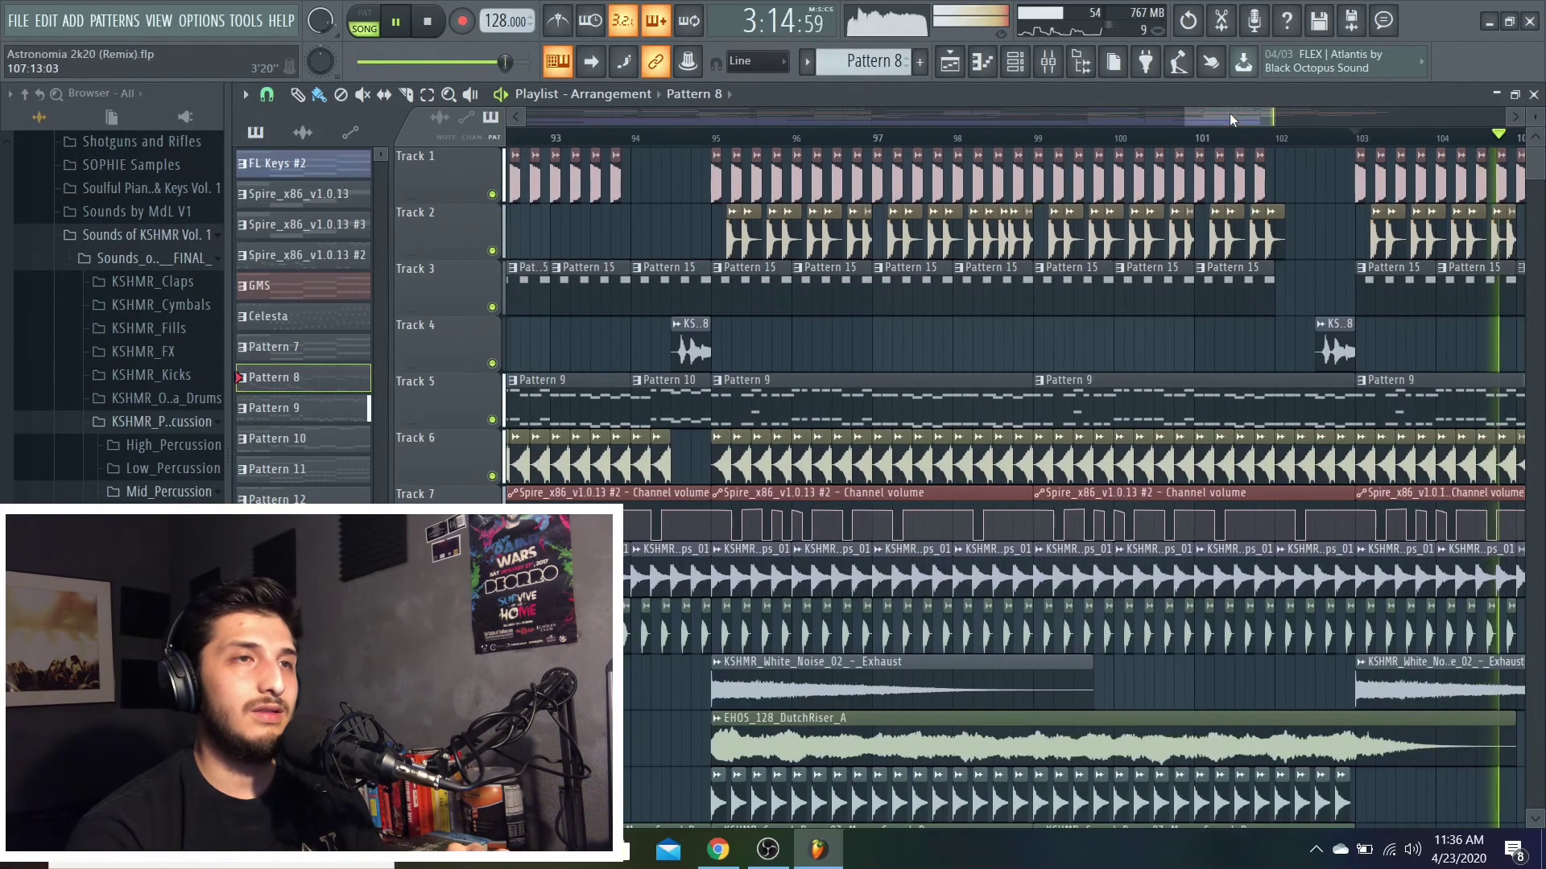
left_click(1186, 138)
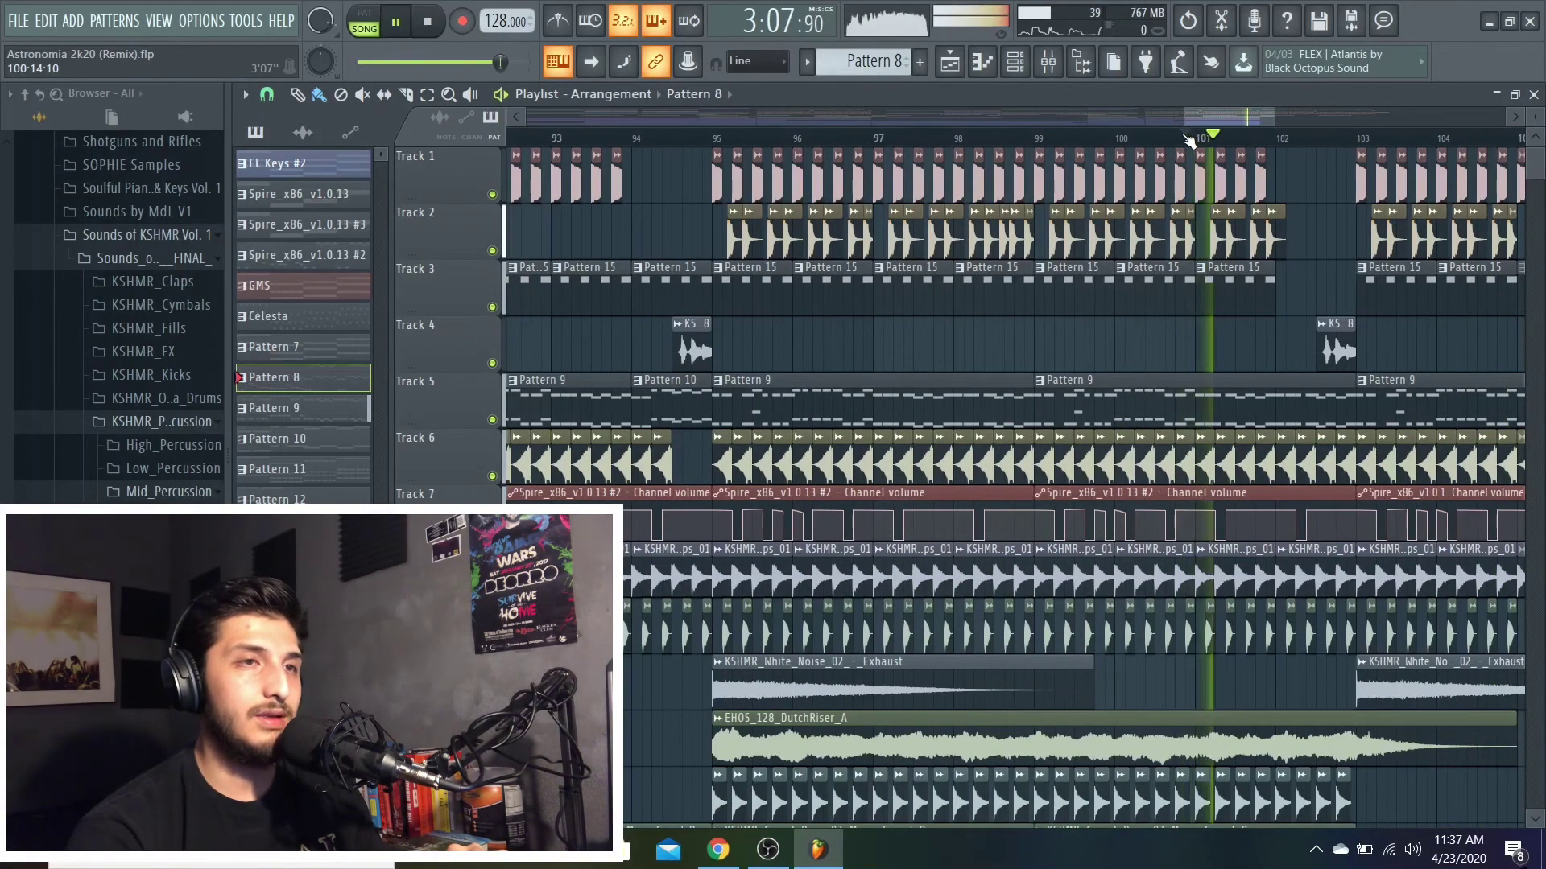
left_click(1251, 119)
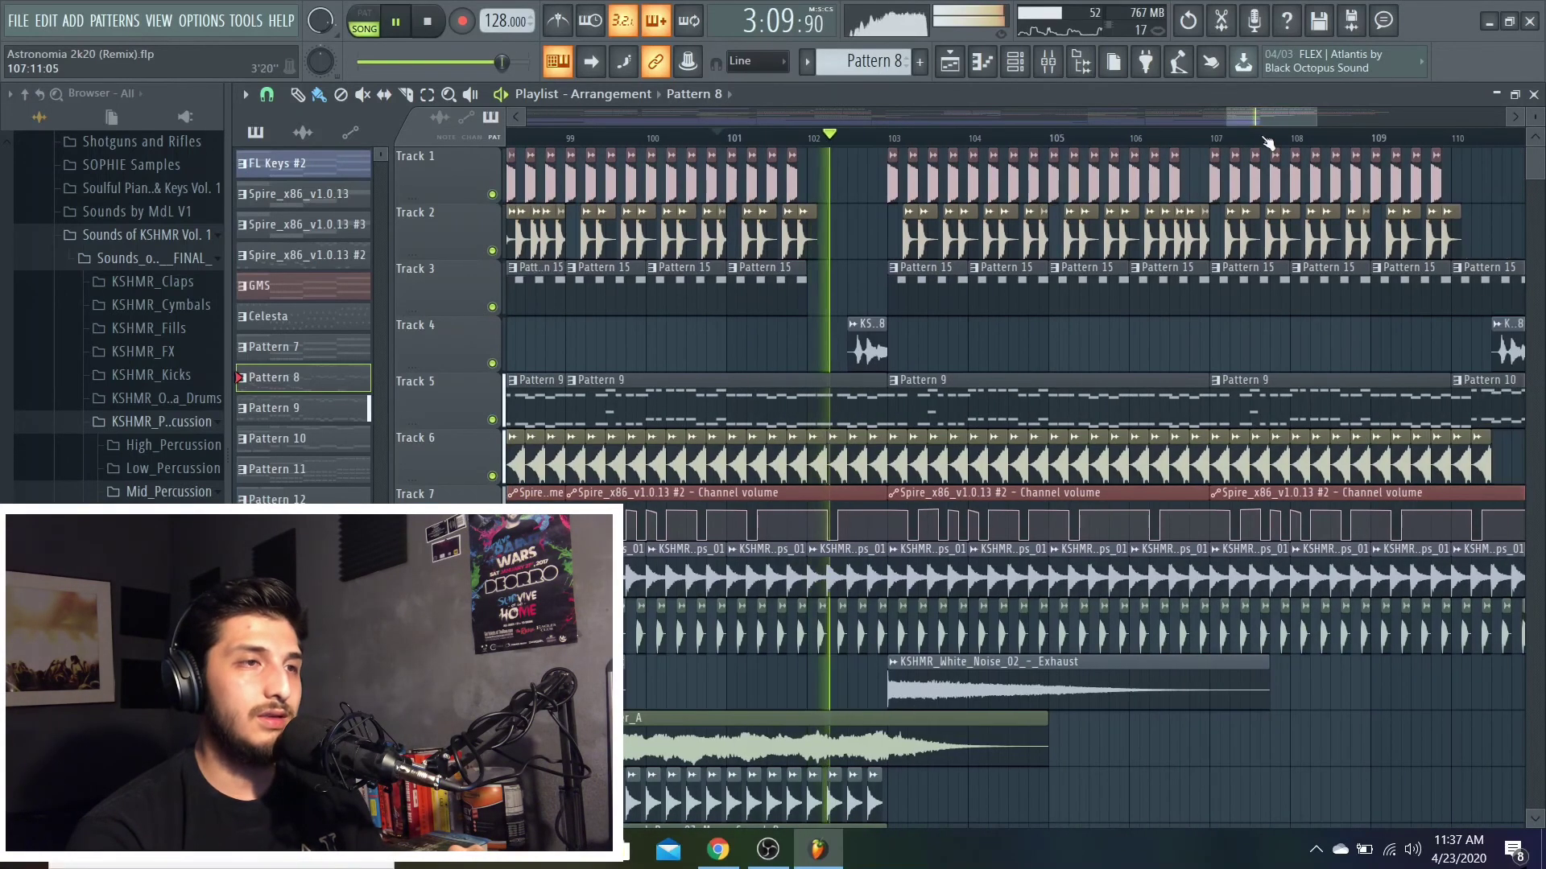
key("space")
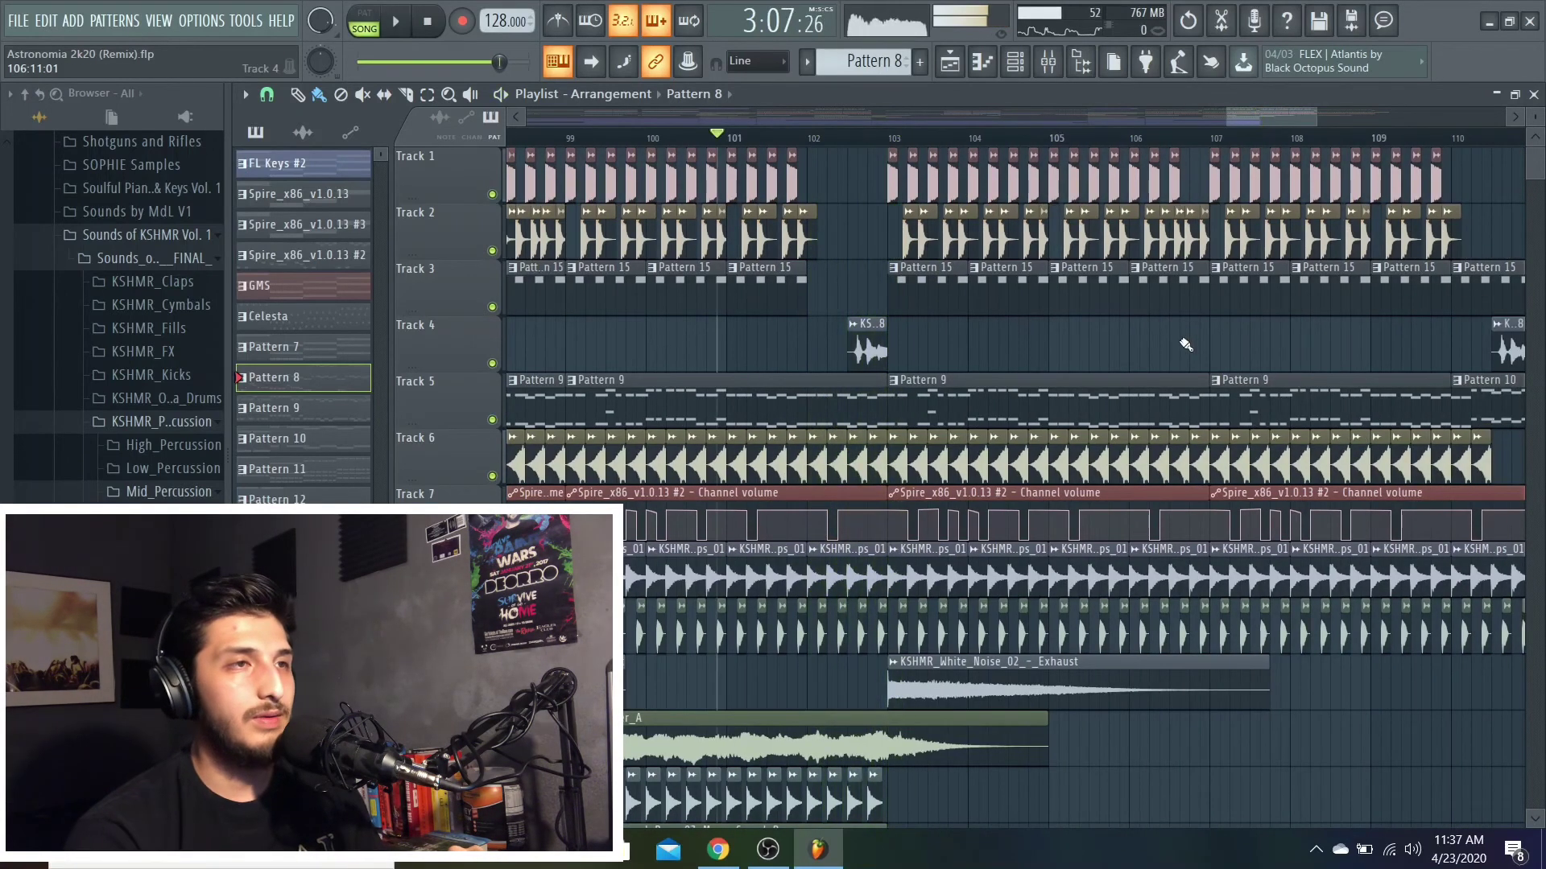
Return the playhead to bar 103 and review the effect and automation tracks there and the overall arrangement through to its end.
scroll(1071, 314, "down", 5)
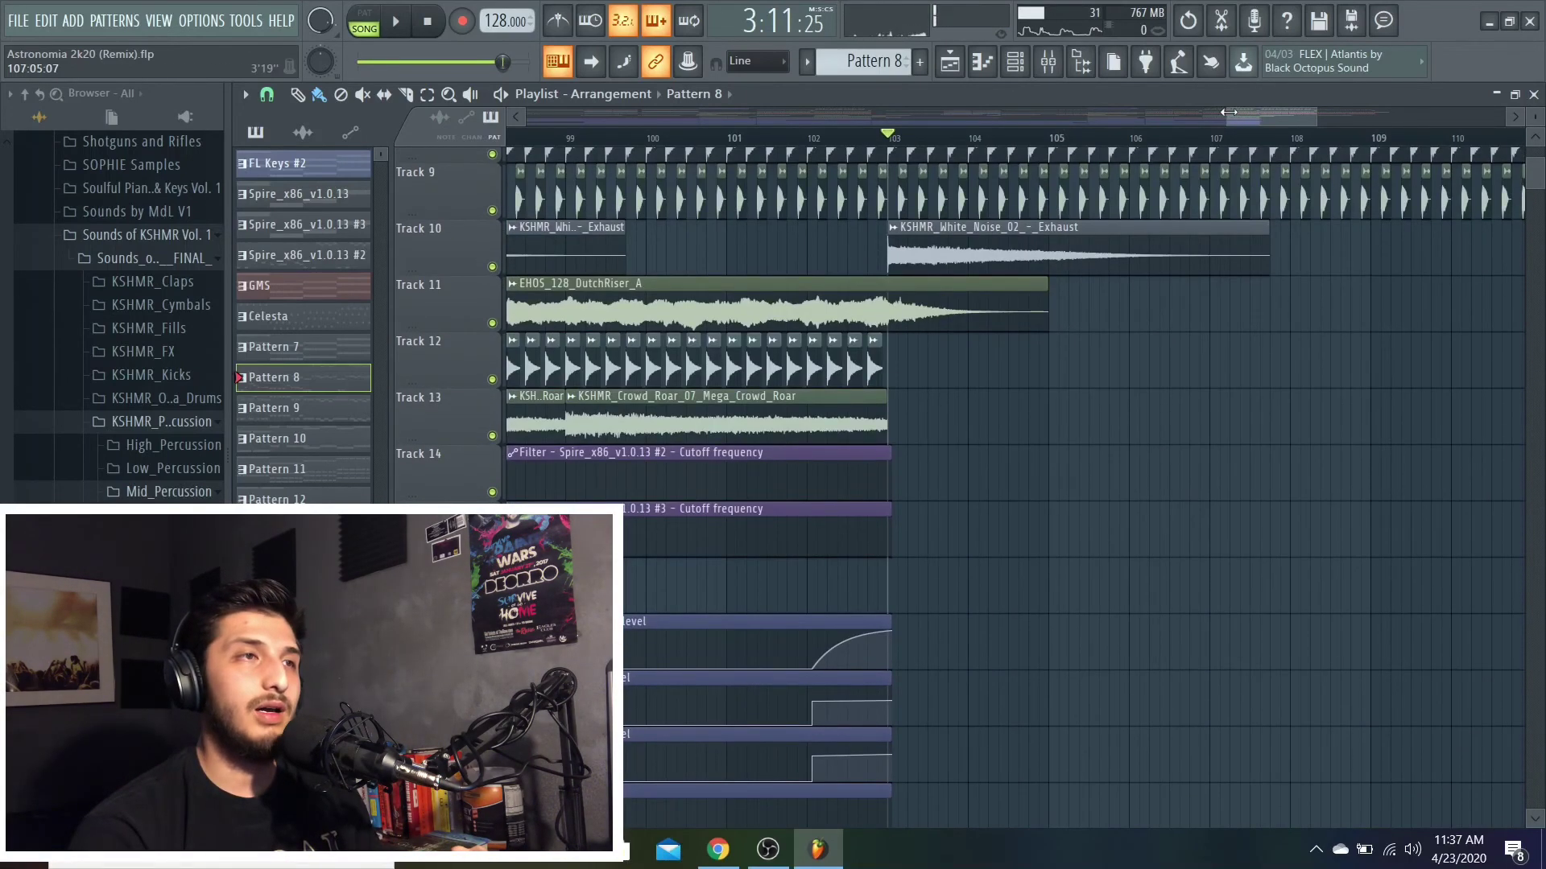
left_click_drag(1229, 112, 561, 112)
scroll(1386, 213, "up", 5)
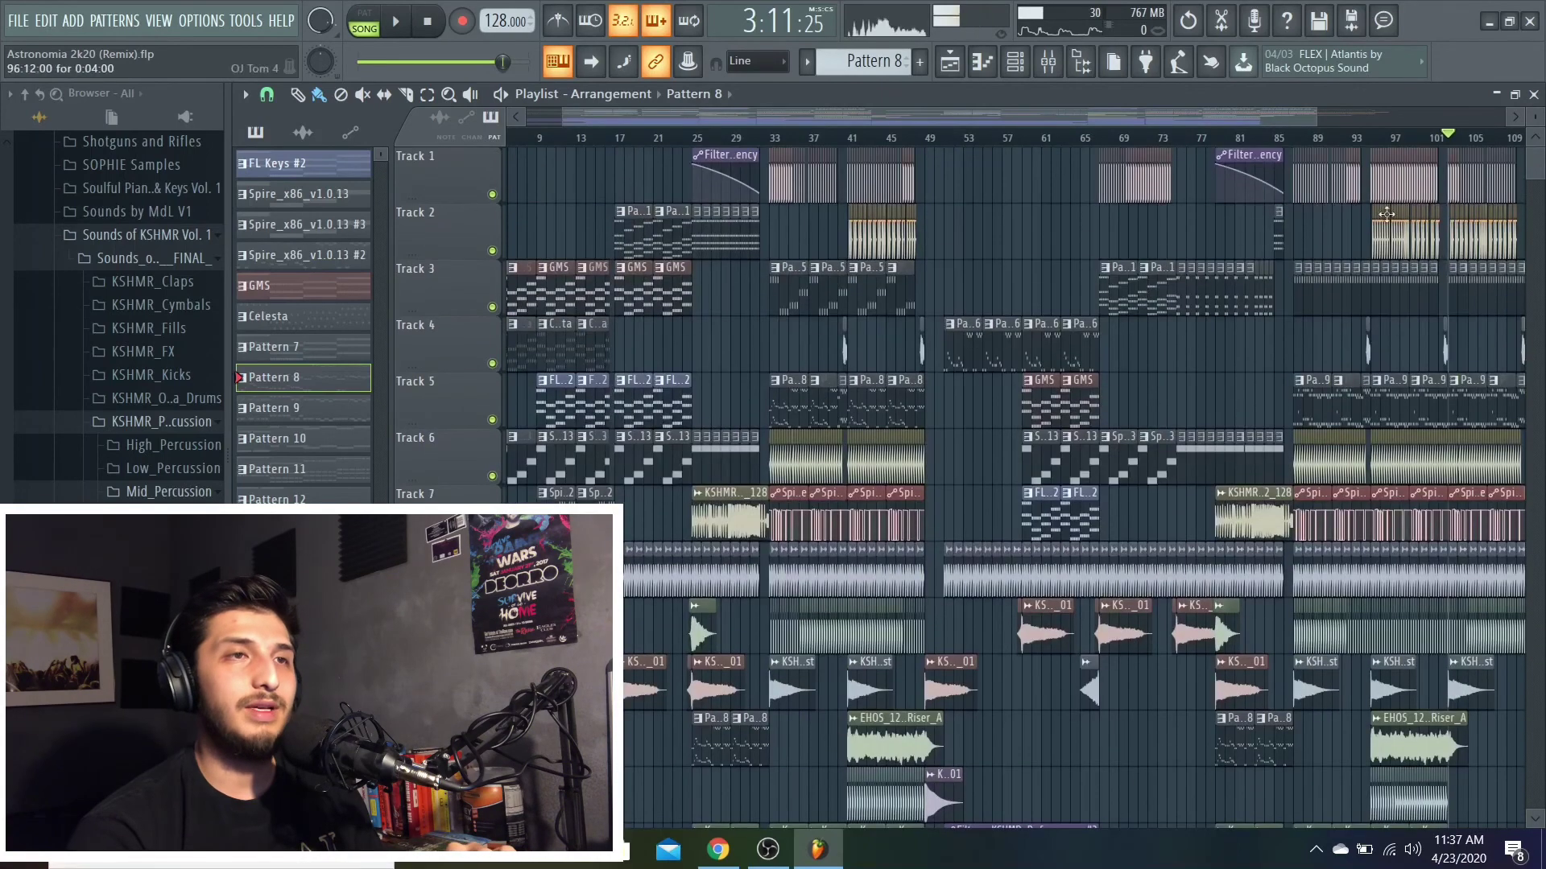
left_click_drag(1291, 115, 1491, 143)
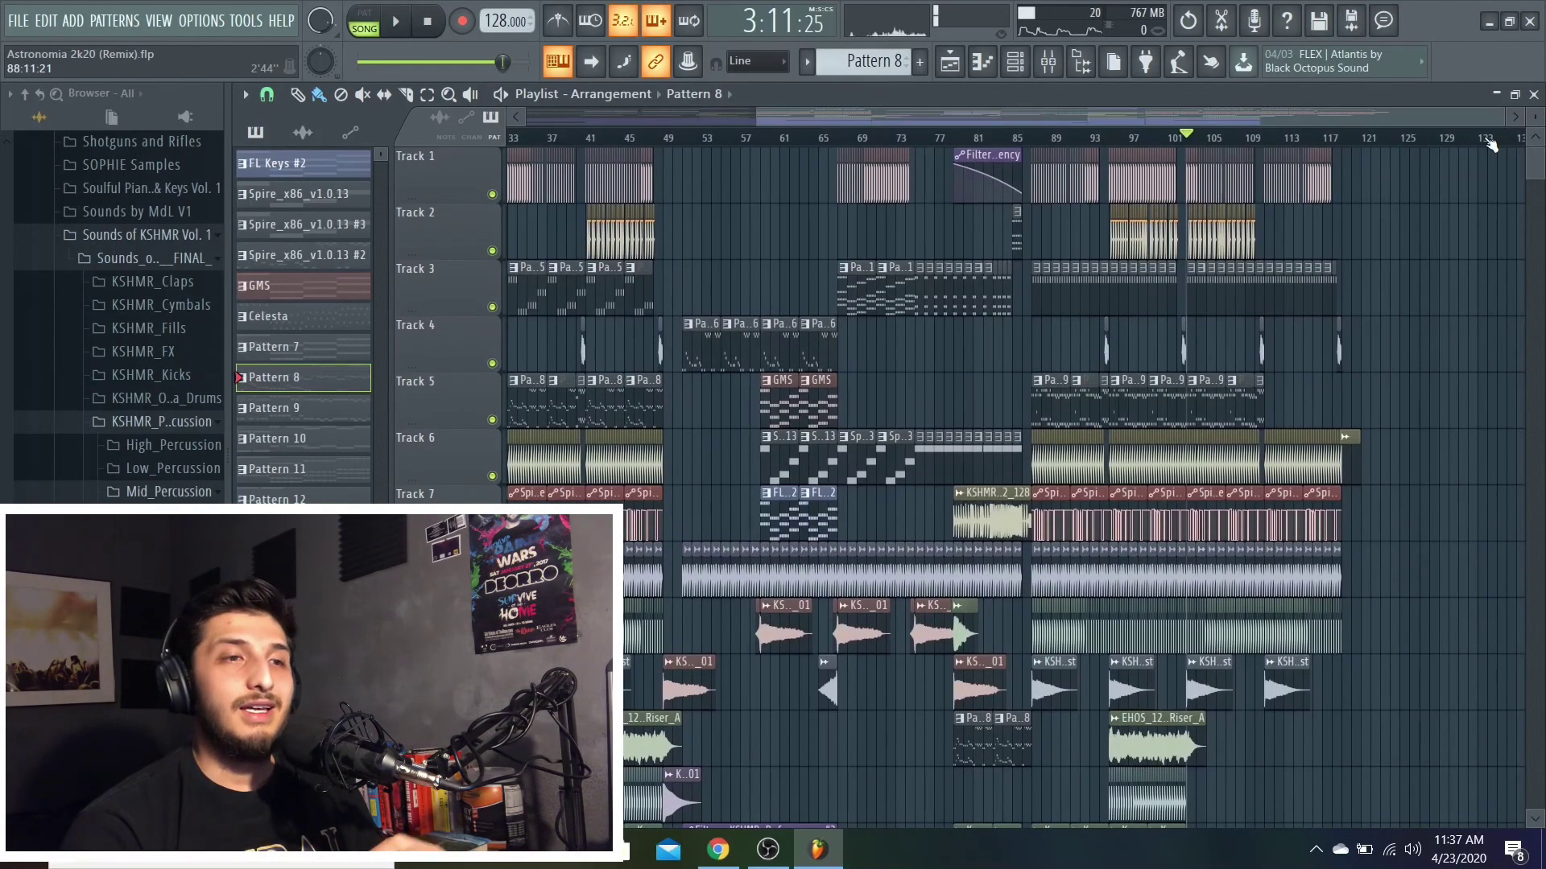